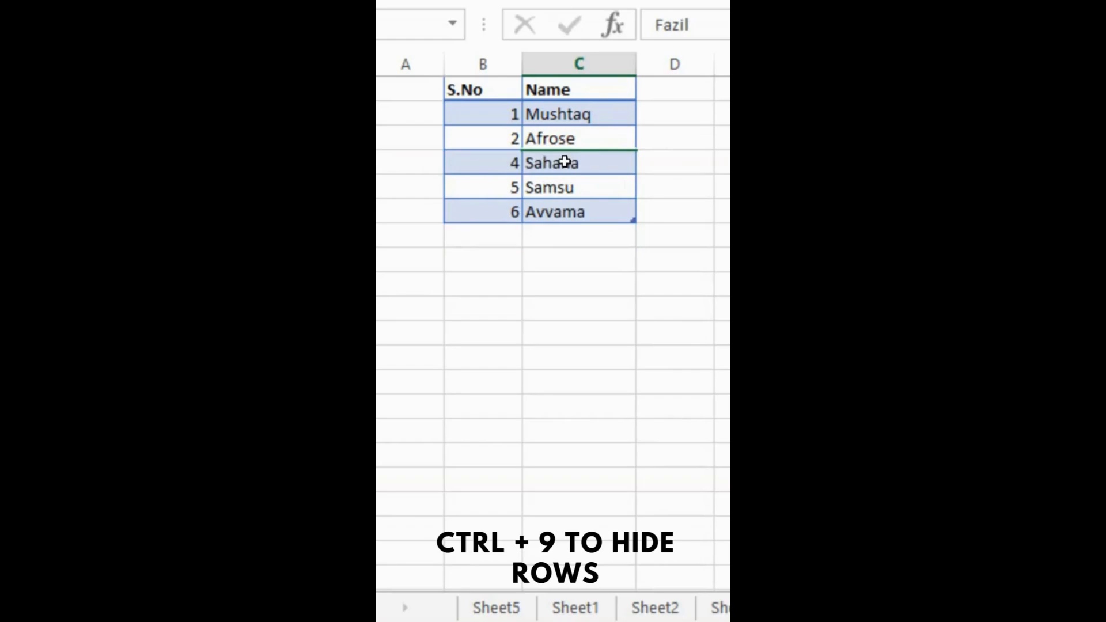
- Undo the hiding of the table row with S.No 3
left_click(570, 166)
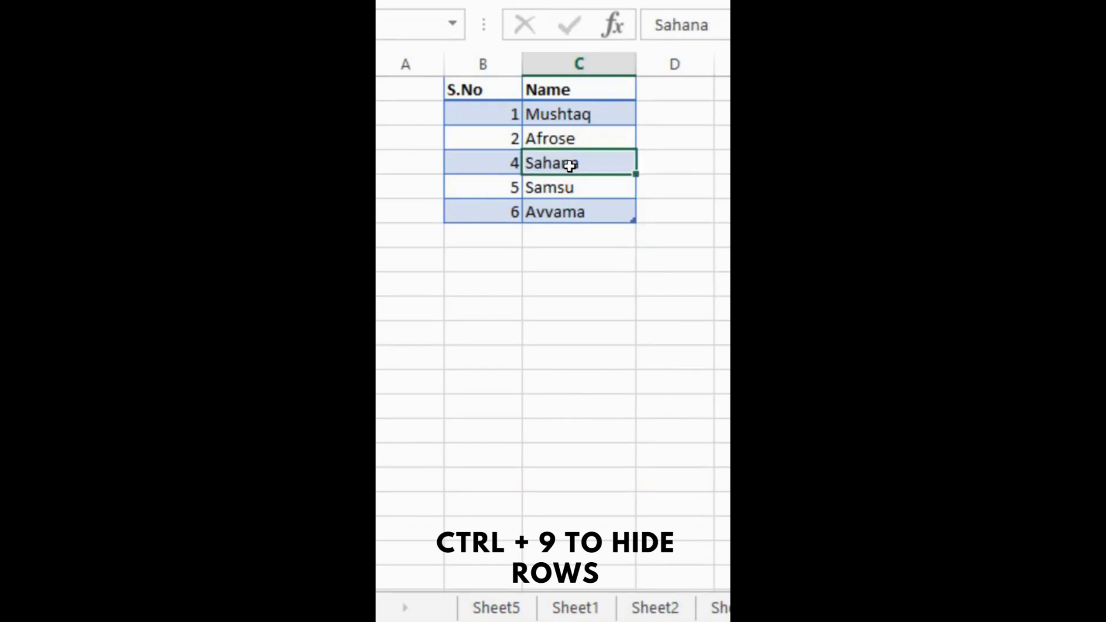
key("ctrl+z")
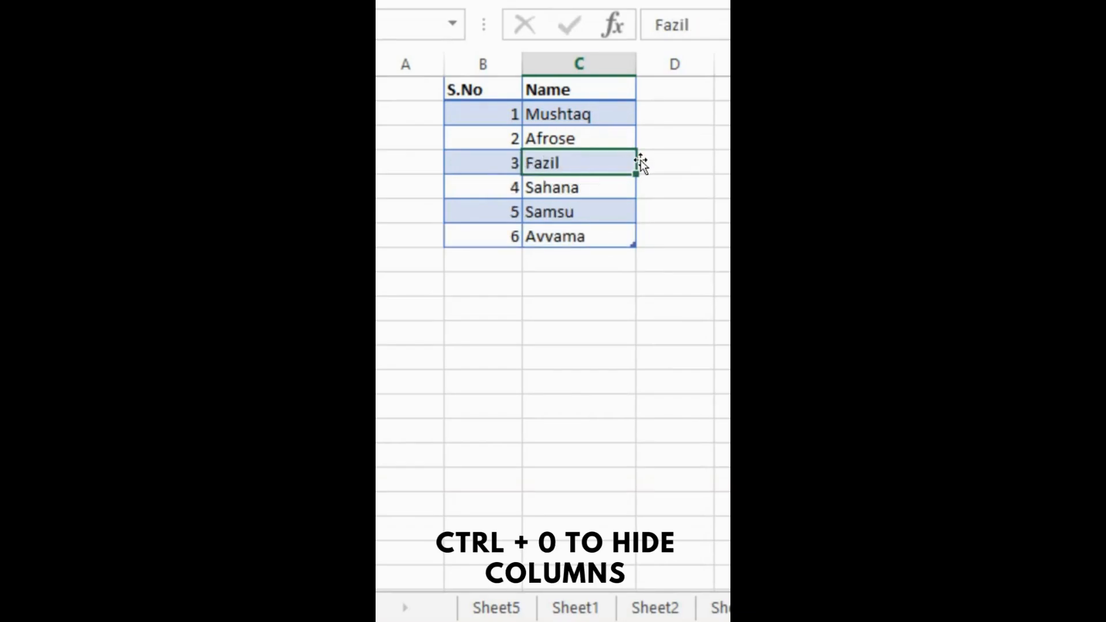
- Hide the table's Name column, and undo the hiding
key("ctrl+0")
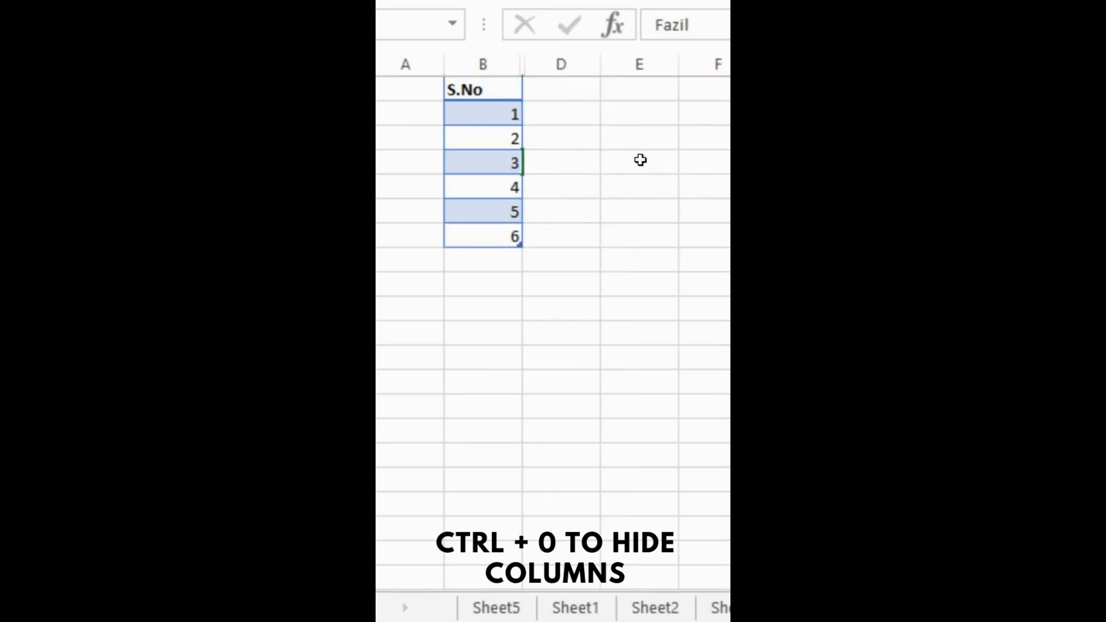
key("ctrl+z")
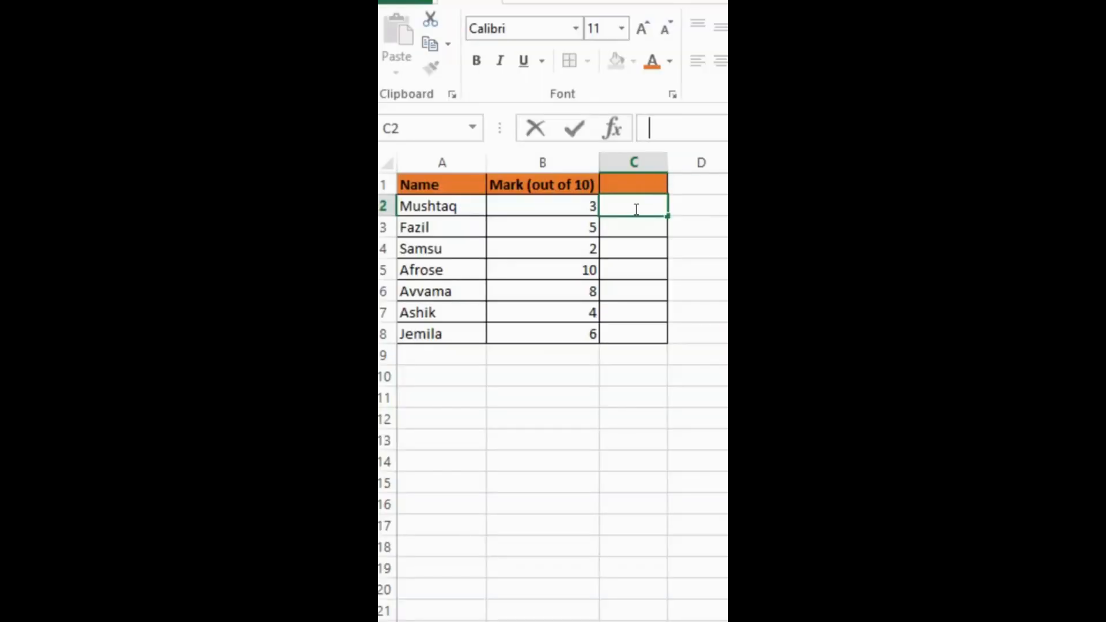
- Enter =REPT("|",B2) in cell C2 to repeat a vertical bar according to the first mark
type("=")
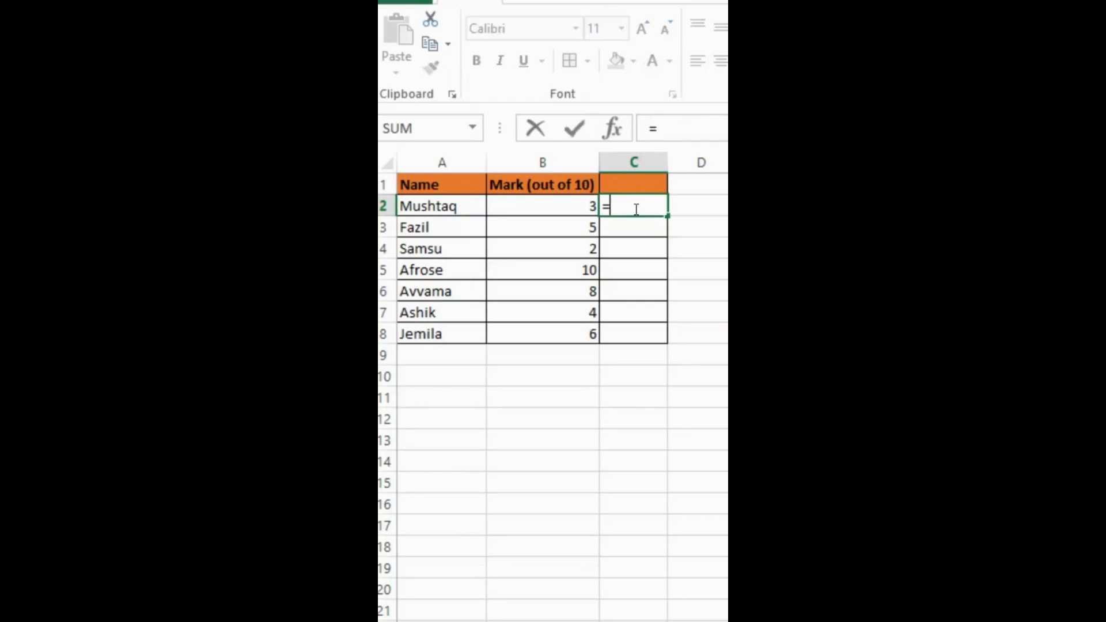
type("REP")
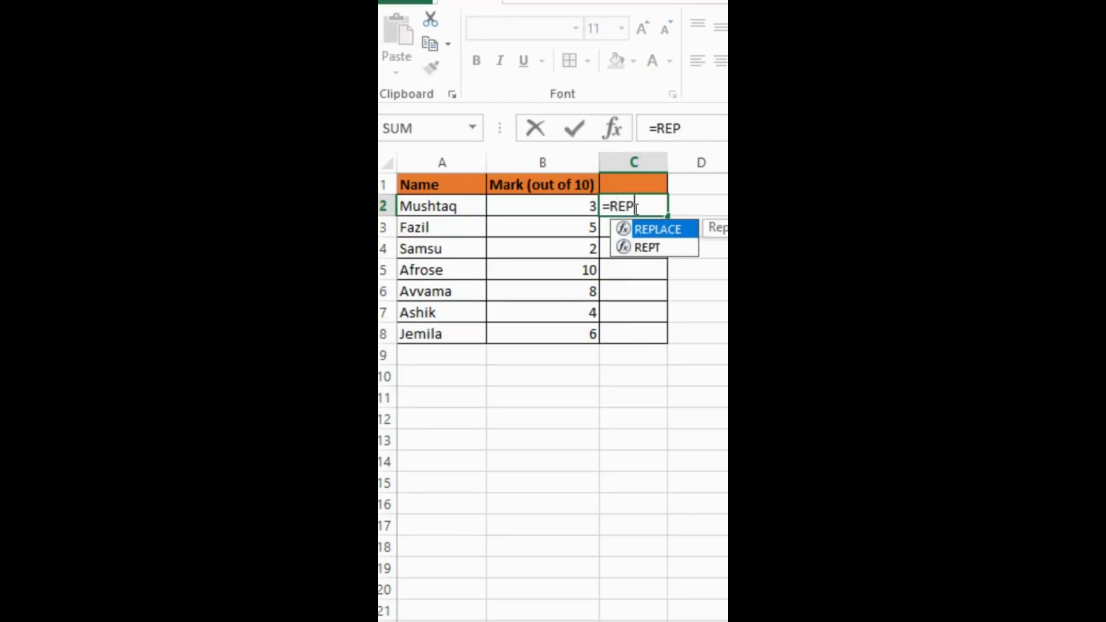
type("T(")
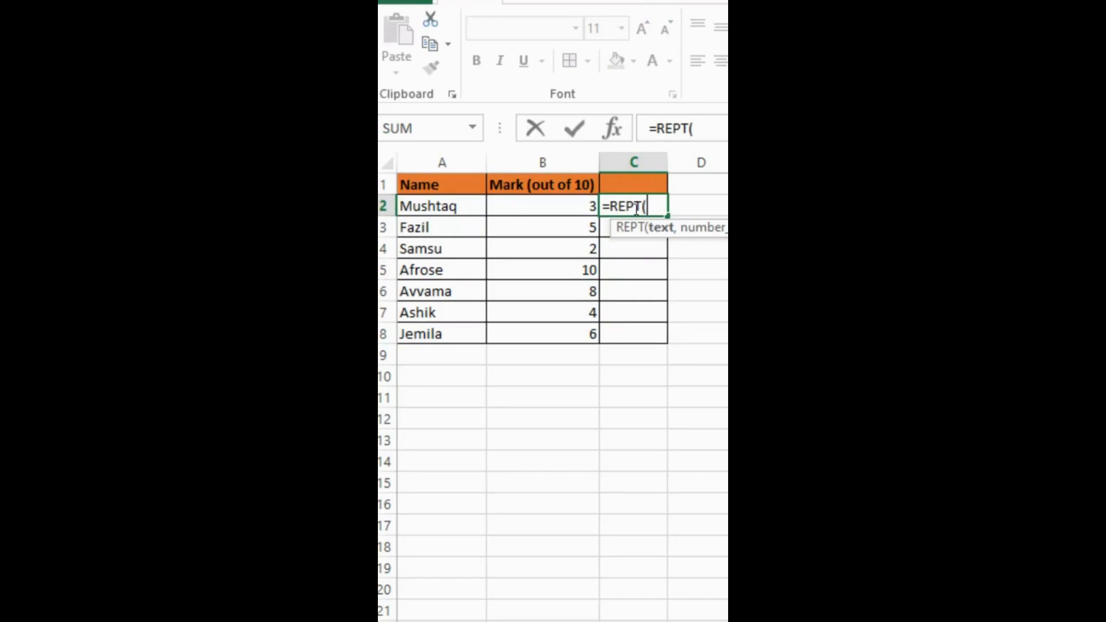
type("\"|\",")
left_click(568, 199)
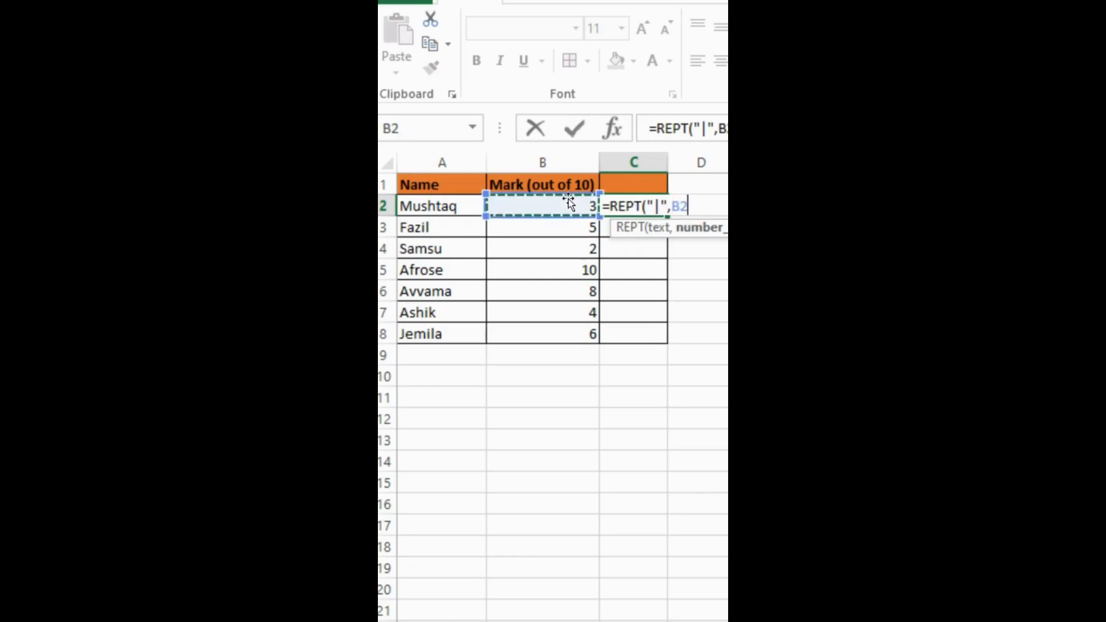
key("Return")
- Fill the C2 formula down to C8 and set the font of the filled range to Playbill
left_click(615, 206)
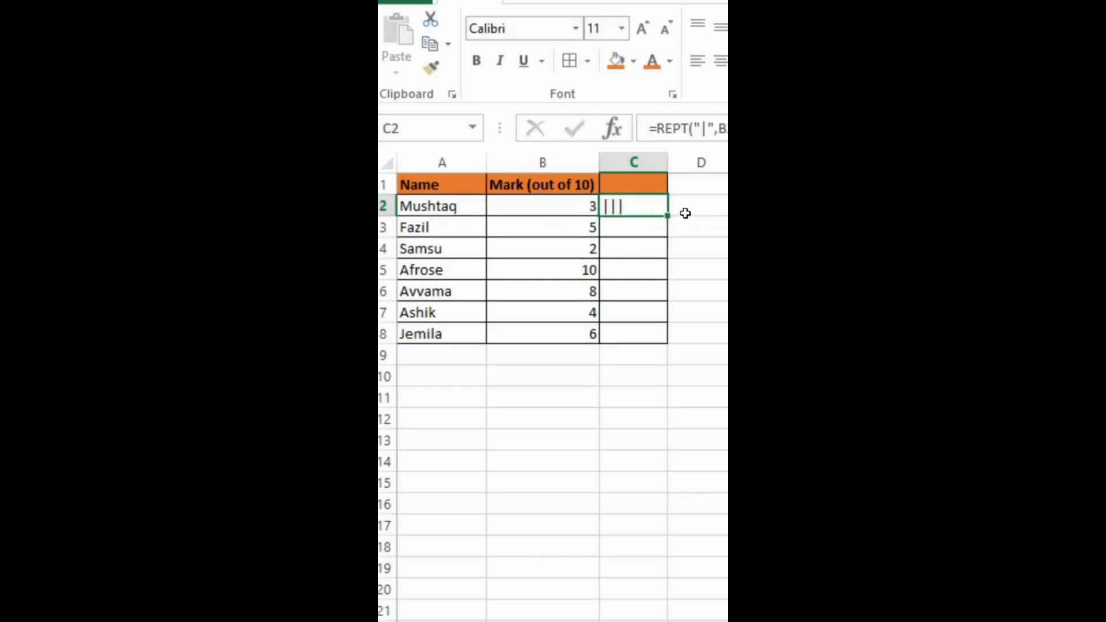
double_click(670, 215)
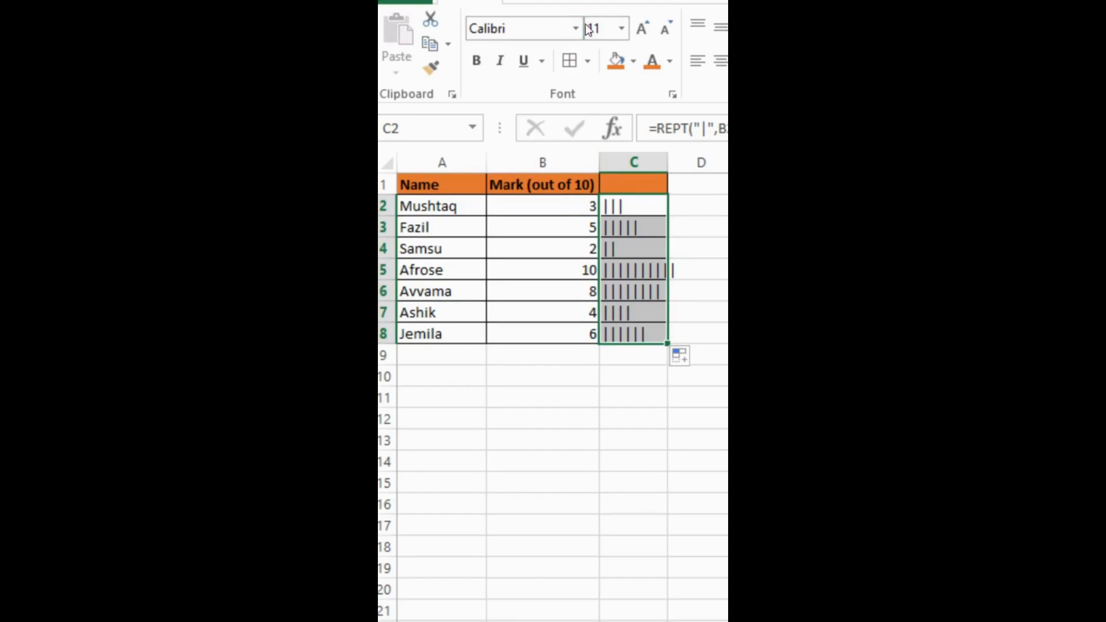
left_click(554, 26)
type("Playbill")
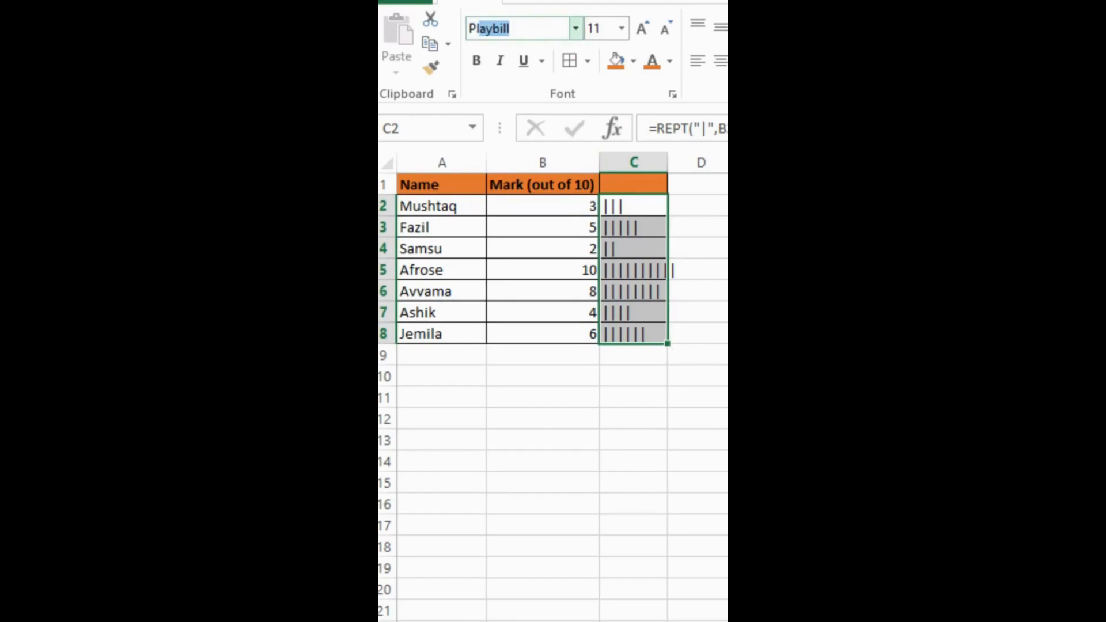
key("Return")
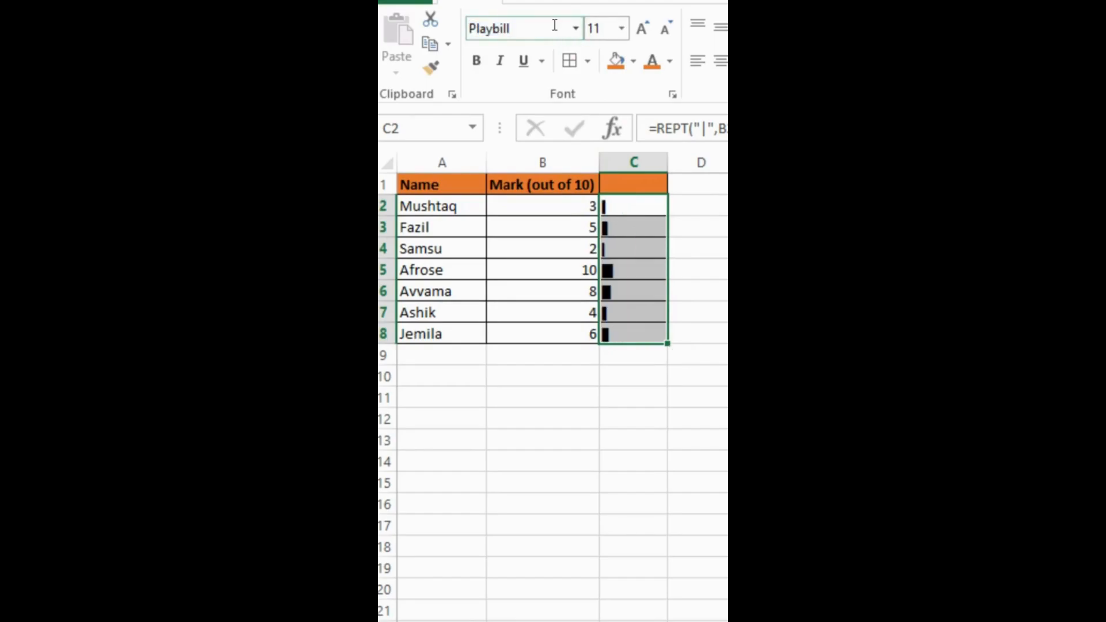
- Change the first student's mark in cell B2 to 6
left_click(659, 247)
left_click_drag(627, 200, 632, 343)
left_click(575, 202)
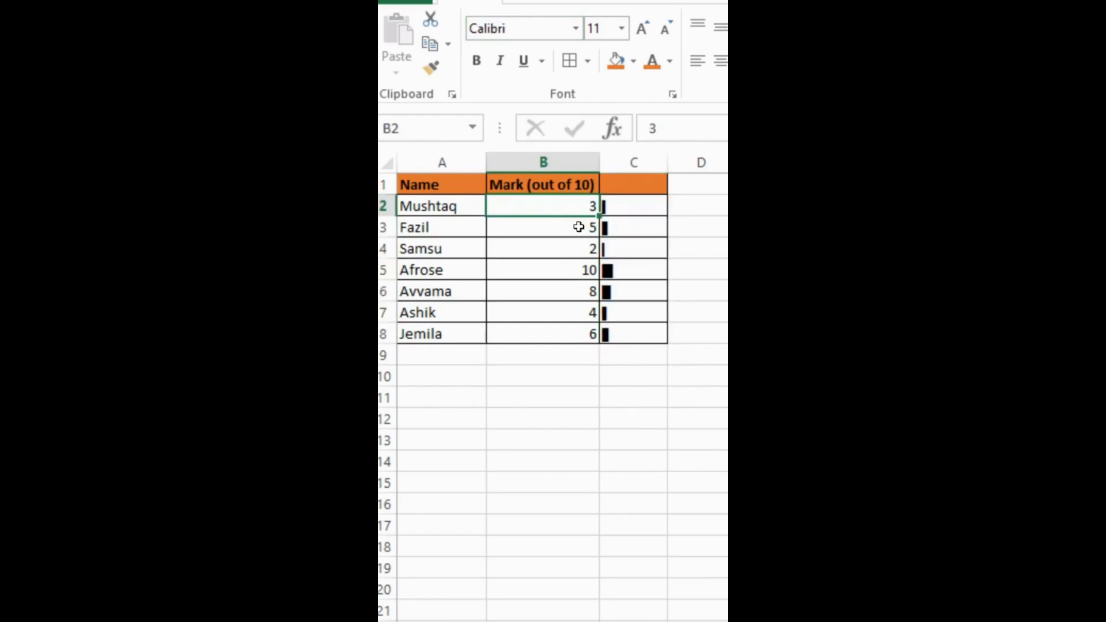
type("6")
key("Return")
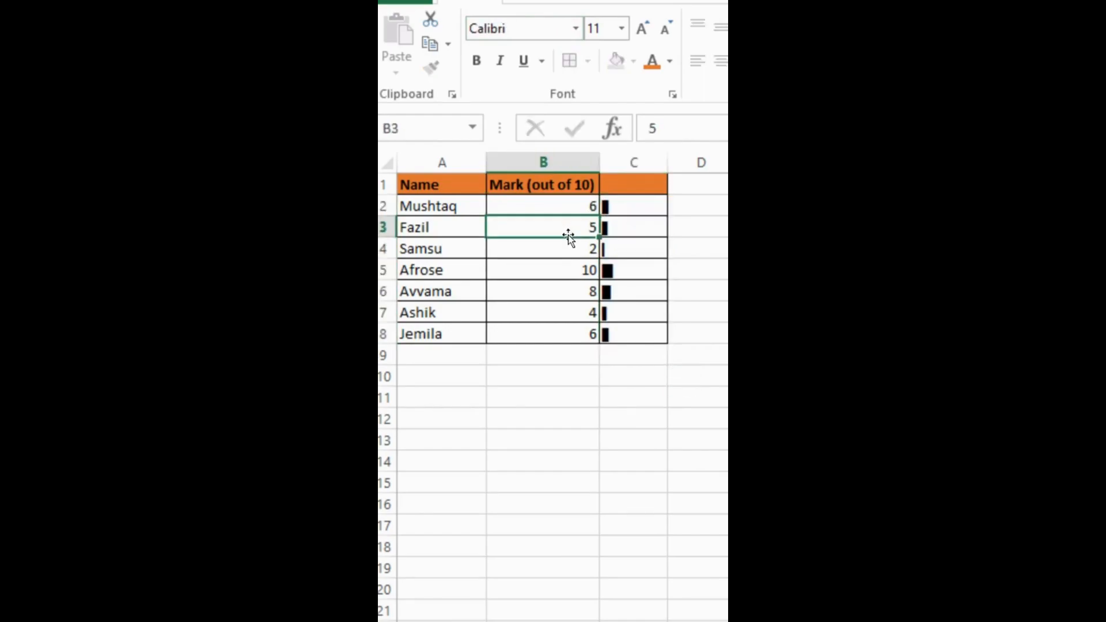
- Apply the current font colour to the bars in C2:C8
left_click(627, 213)
left_click_drag(628, 213, 631, 338)
left_click(653, 57)
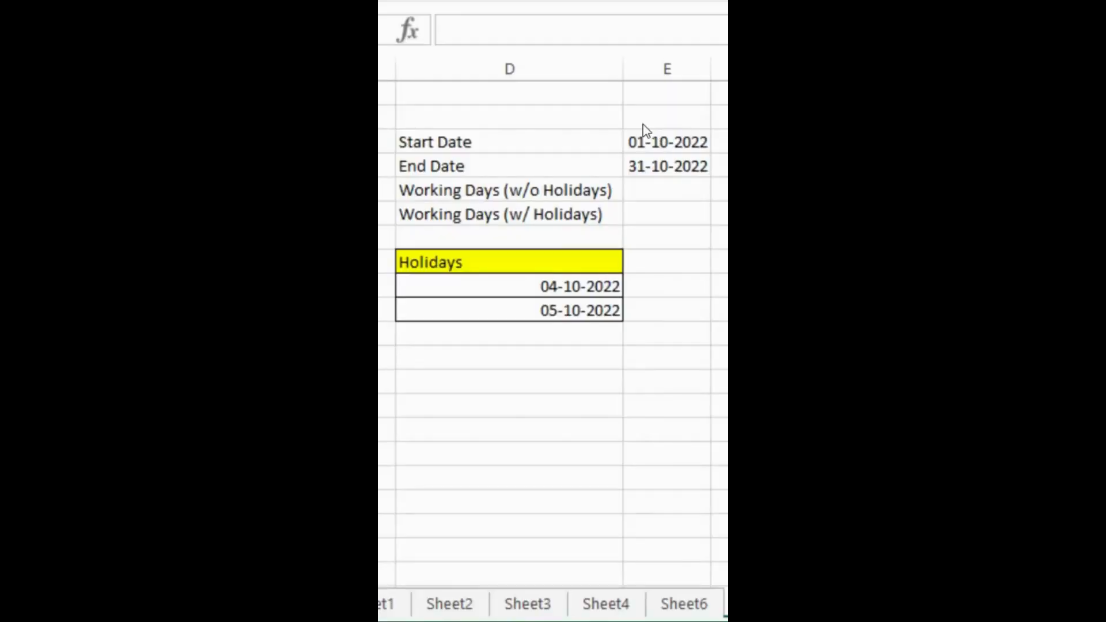
- Calculate the working days without holidays in cell E5 with NETWORKDAYS, using E3 as start date and E4 as end date
left_click(470, 32)
type("=NET")
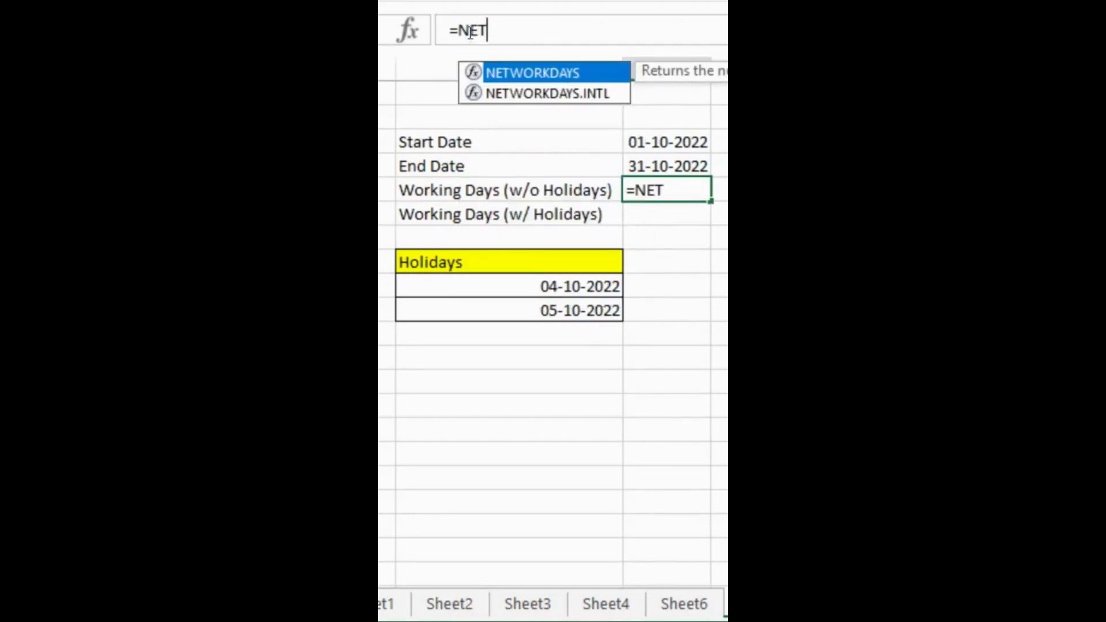
double_click(541, 74)
left_click(660, 141)
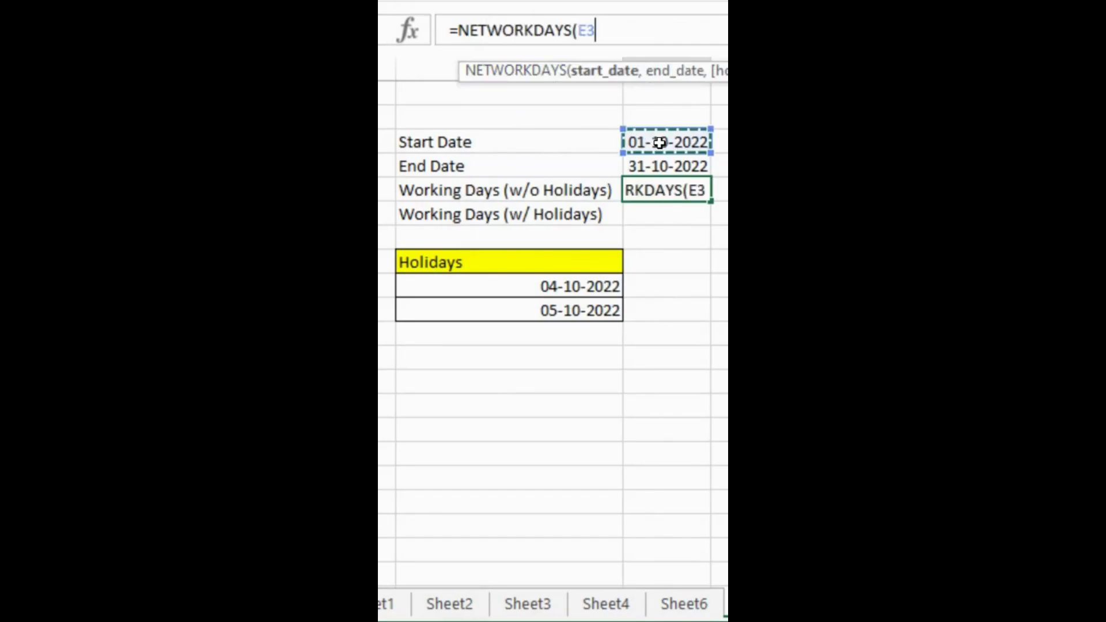
type(",")
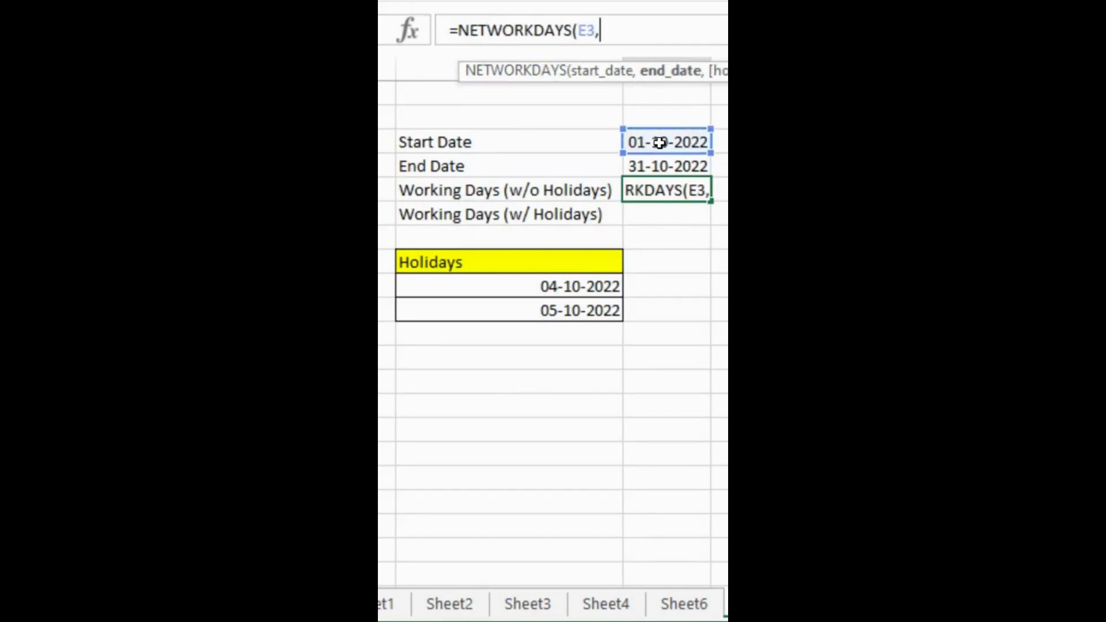
left_click(678, 167)
key("Return")
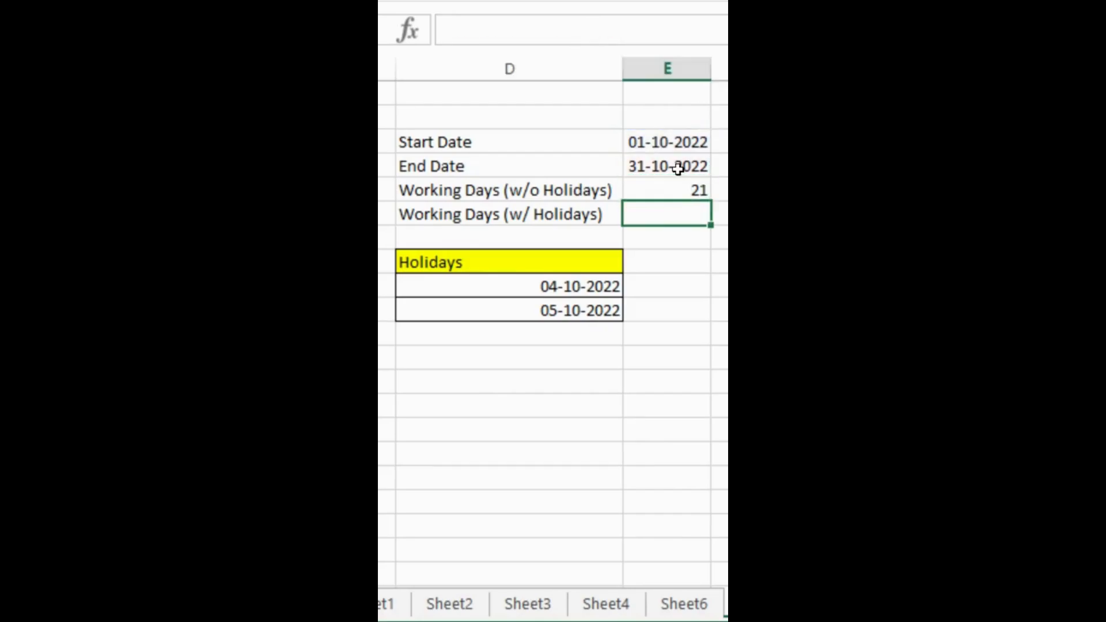
- Calculate the working days with holidays in cell E6 with NETWORKDAYS, using dates E3 and E4 and the holiday range D9:D10
left_click(679, 191)
left_click(663, 216)
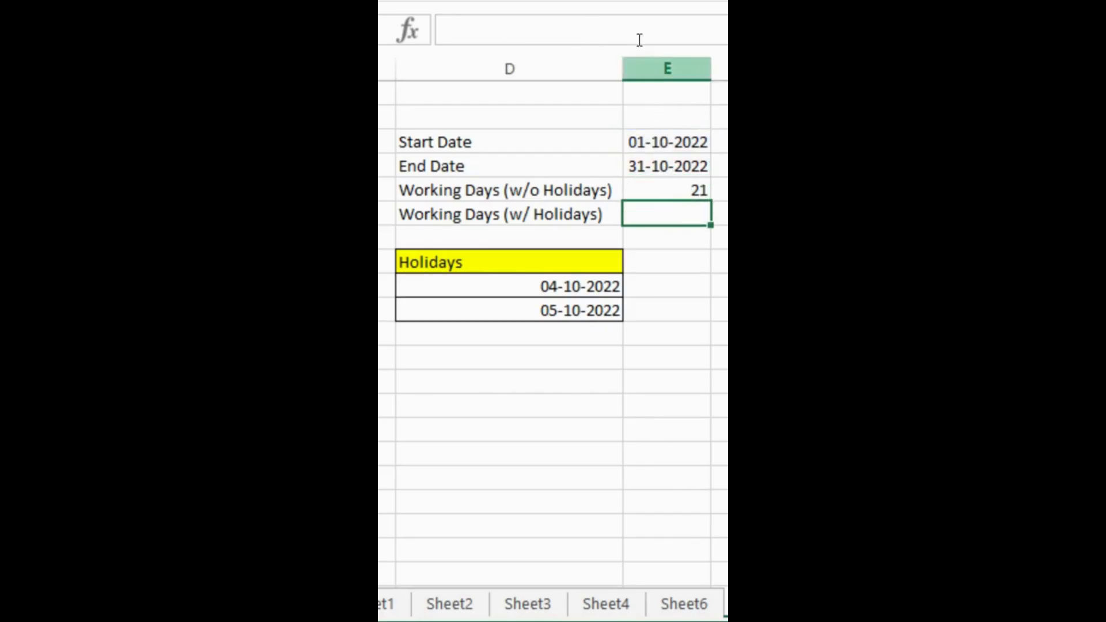
left_click(565, 38)
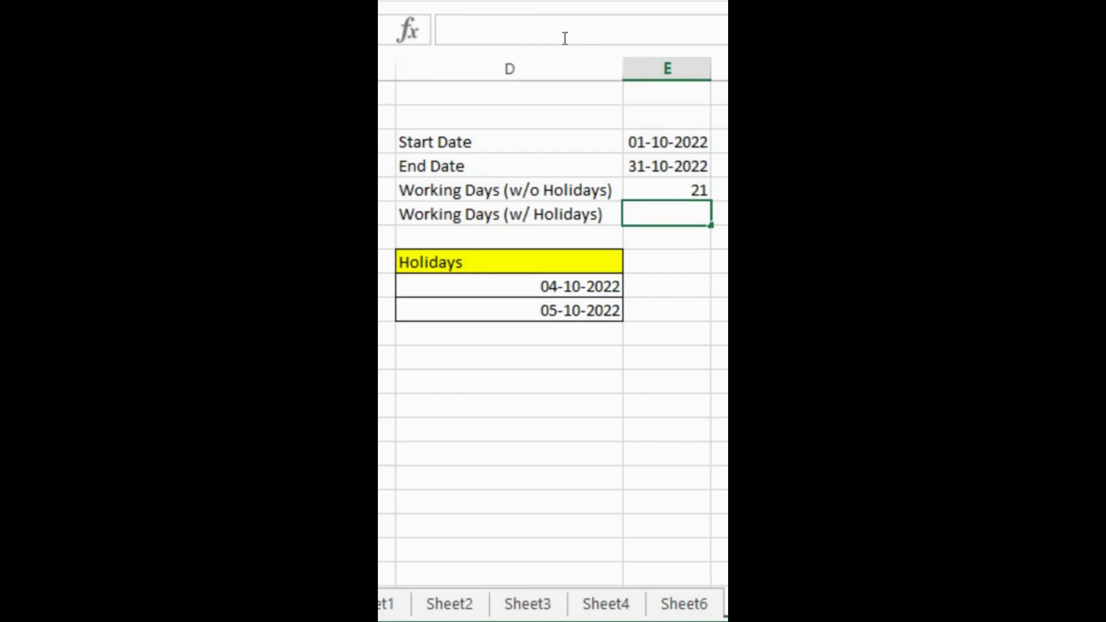
type("=NETW")
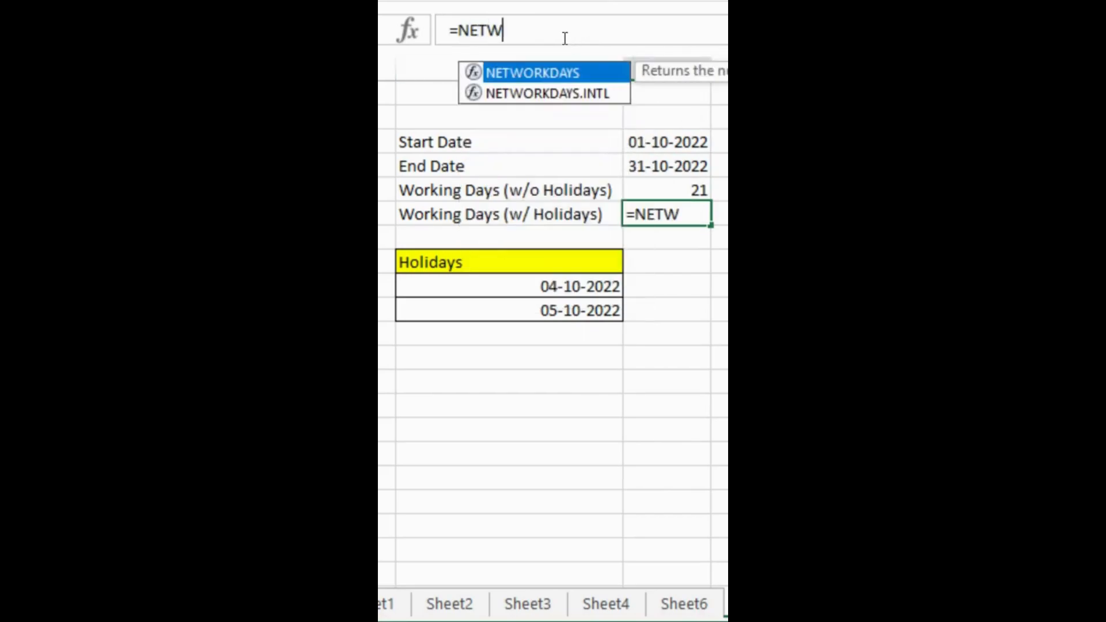
double_click(577, 79)
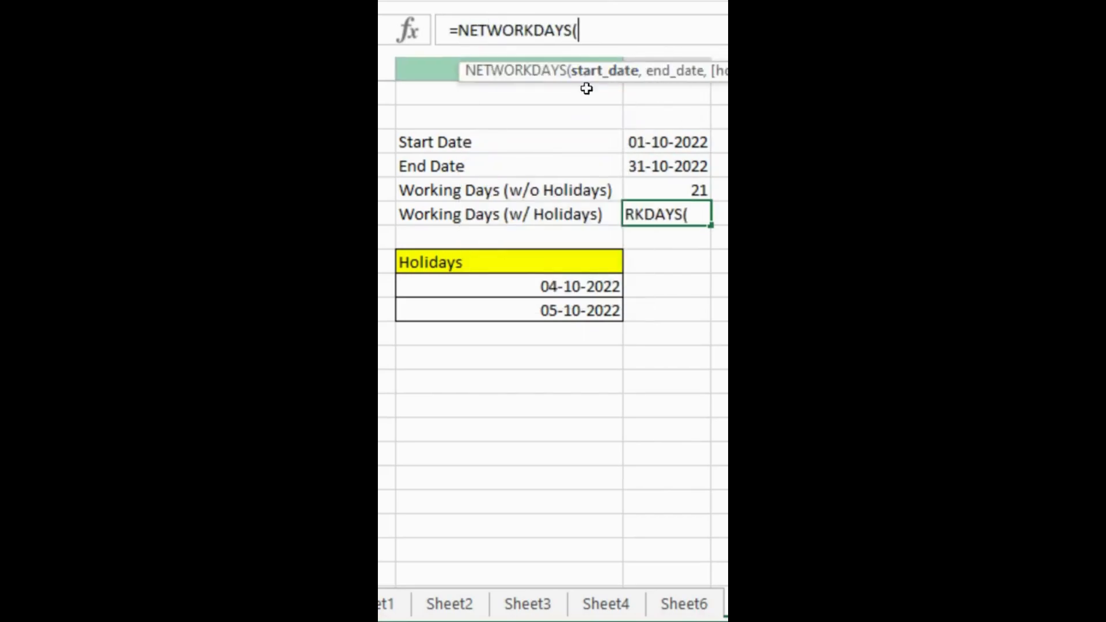
left_click(679, 143)
type(",")
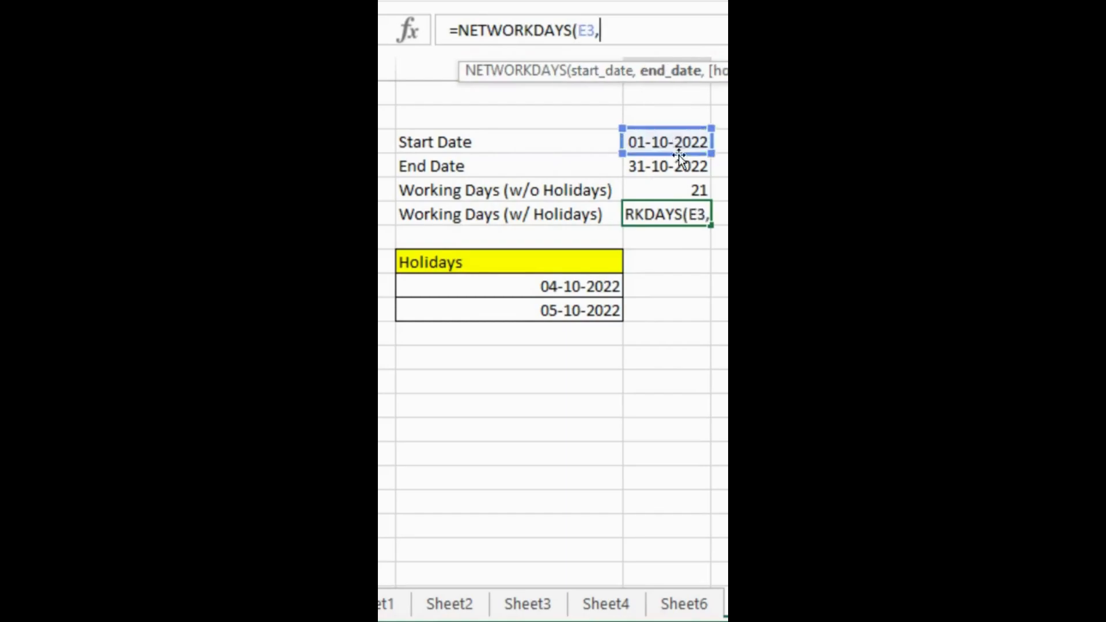
left_click(679, 167)
type(",")
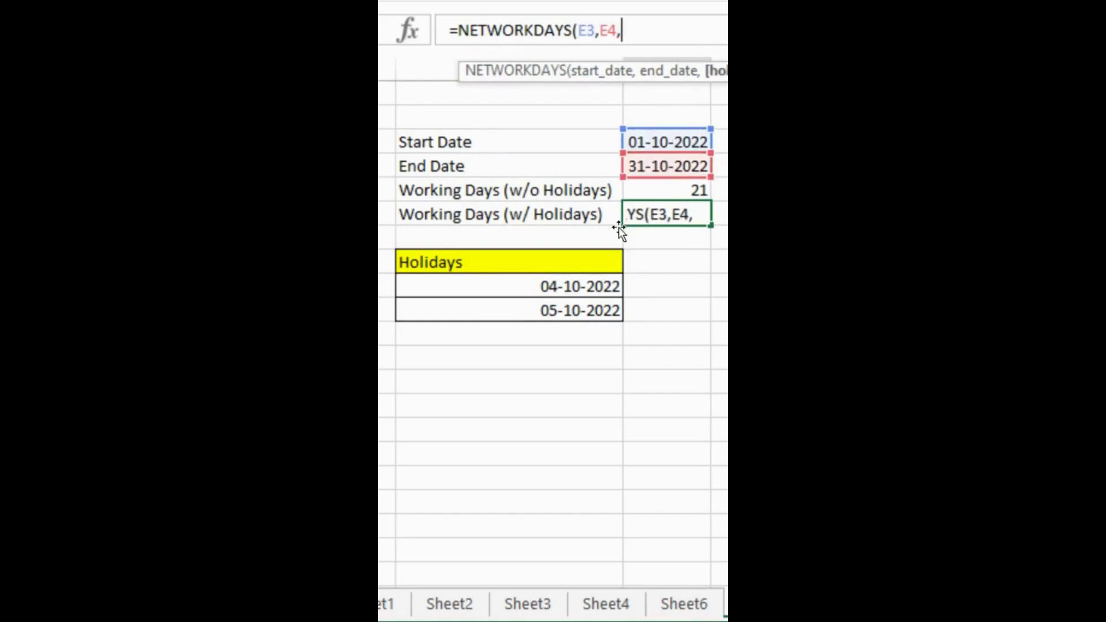
left_click_drag(568, 283, 563, 305)
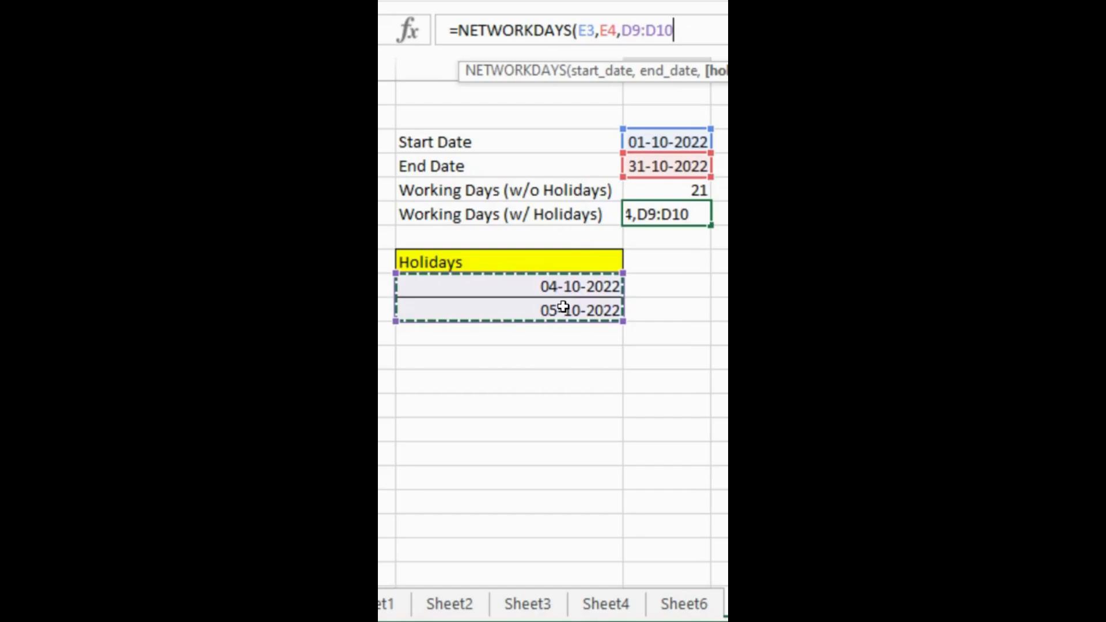
key("Return")
left_click_drag(665, 188, 680, 235)
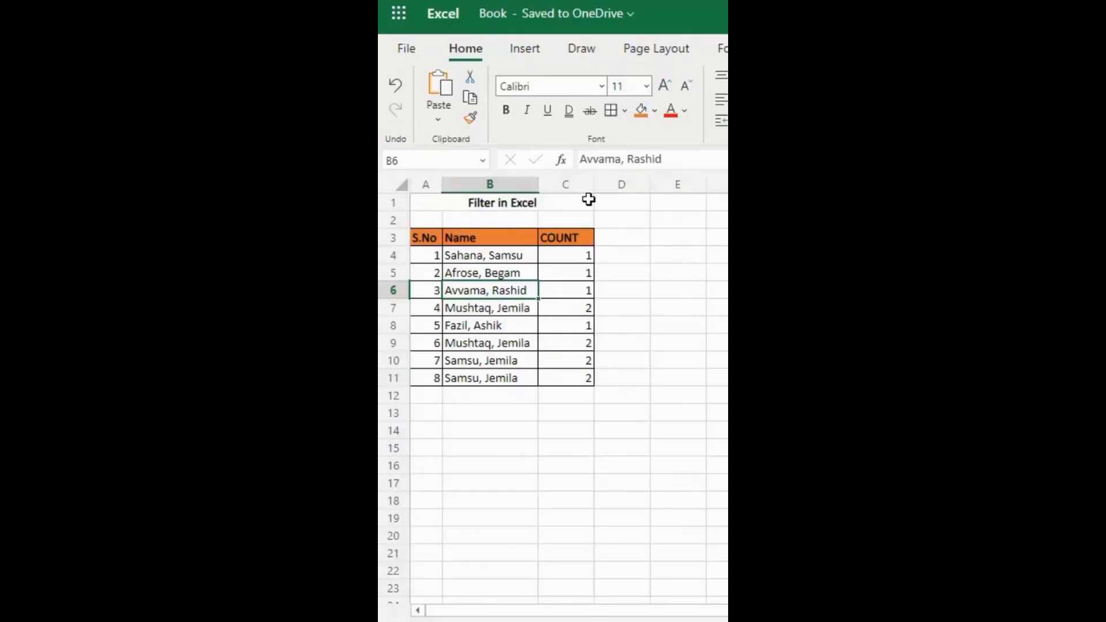
- Copy the whole table A3:C11, headers included, and paste it starting at cell E3
left_click(643, 208)
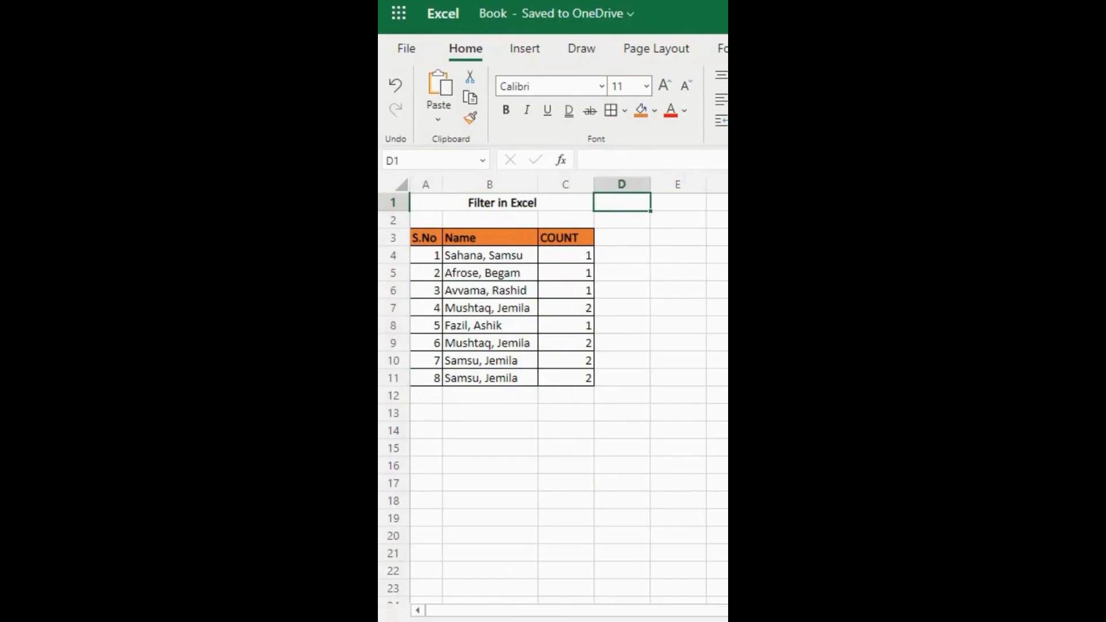
left_click_drag(426, 237, 574, 374)
key("ctrl+c")
left_click(679, 236)
key("ctrl+v")
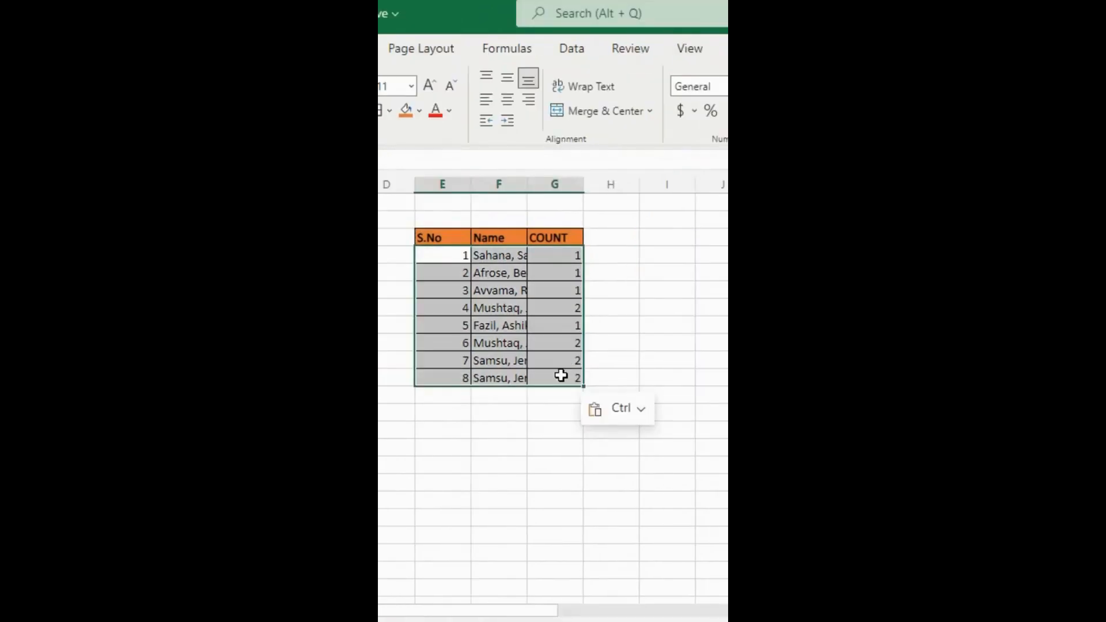
- Clear the data below the headers of the copied table and widen its Name and COUNT columns
key("Delete")
left_click_drag(527, 185, 527, 183)
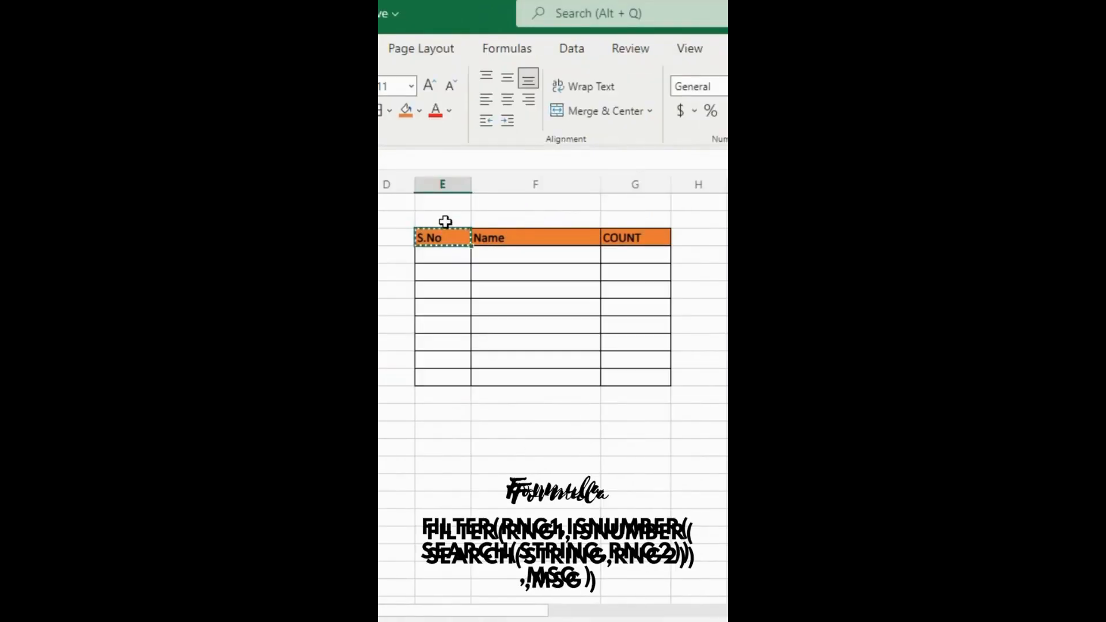
- Paste the copied S.No header cell into E2 and change its text to Search
left_click(445, 222)
key("ctrl+v")
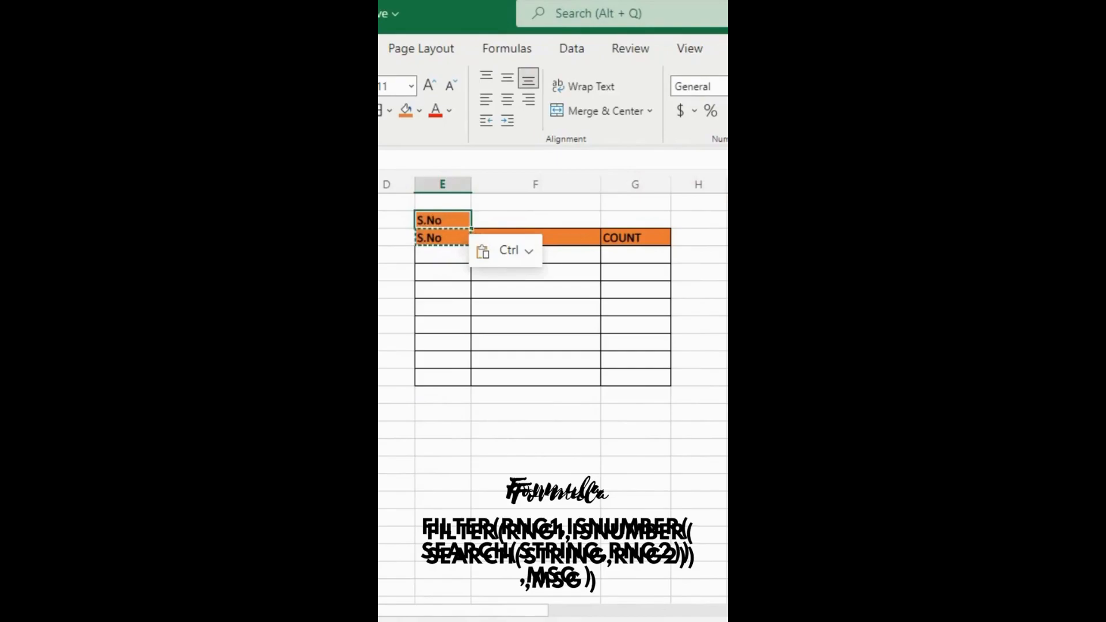
left_click(413, 163)
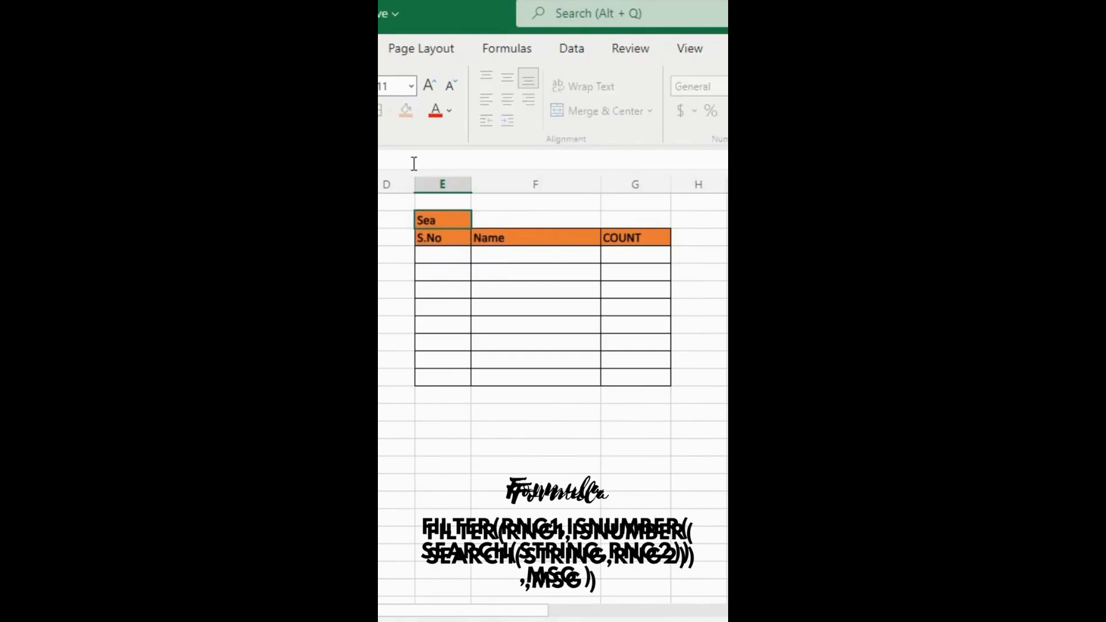
- Merge cells F2 and G2 beside the Search label into one input cell
left_click(593, 219)
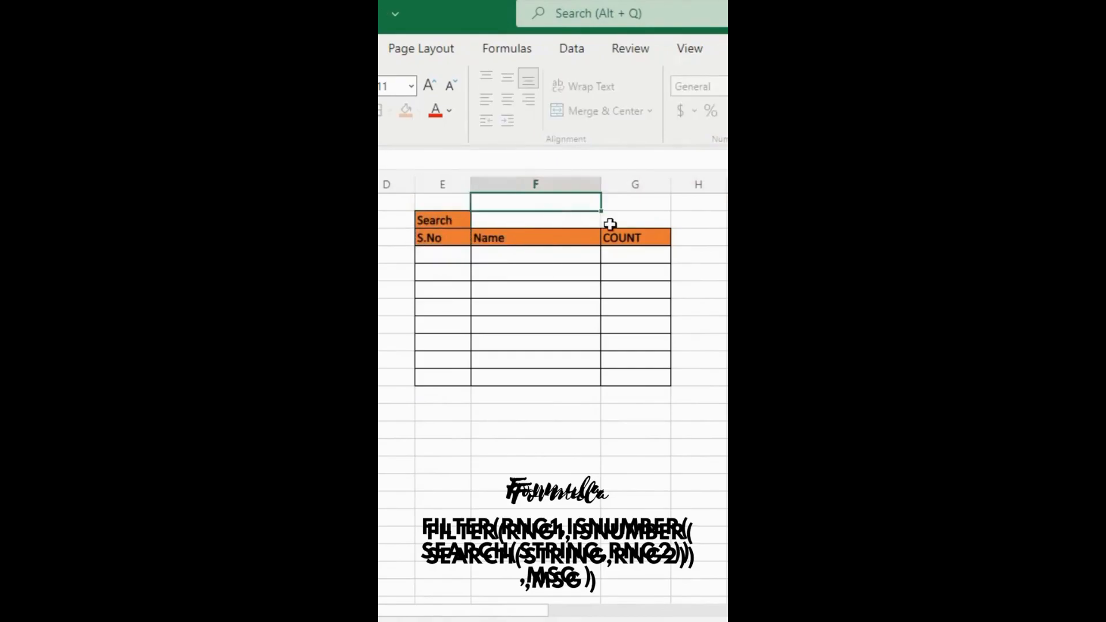
left_click(648, 220, "shift")
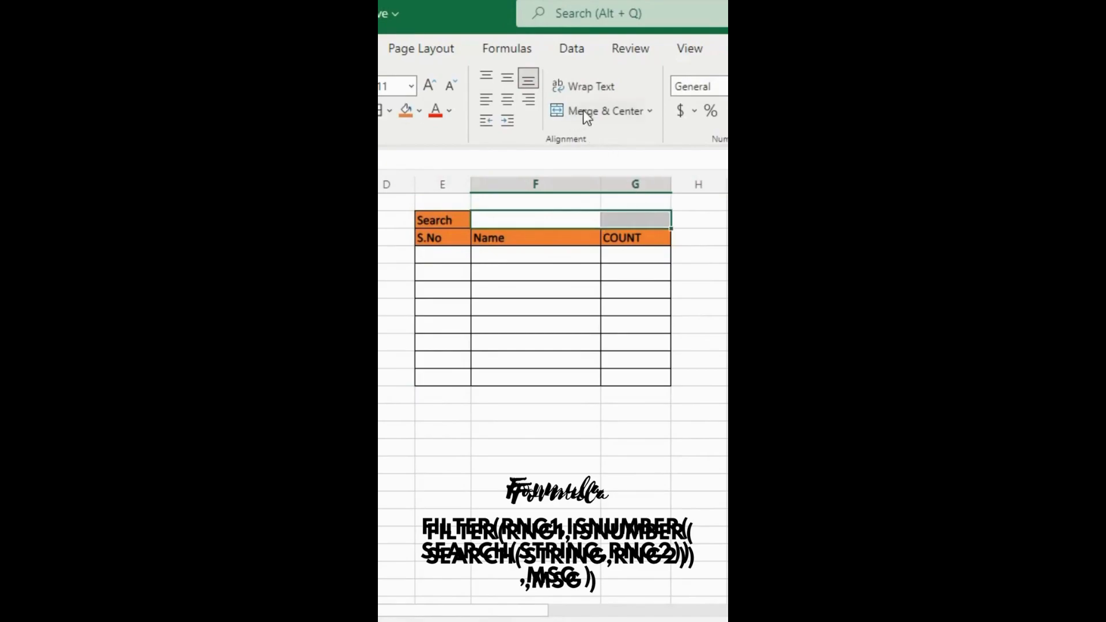
left_click(649, 110)
left_click(623, 184)
- Paste the formula =FILTER(A4:C11,ISNUMBER(SEARCH(N2,B4:B11)), "No Results") into E4, the first cell below the S.No header
double_click(434, 254)
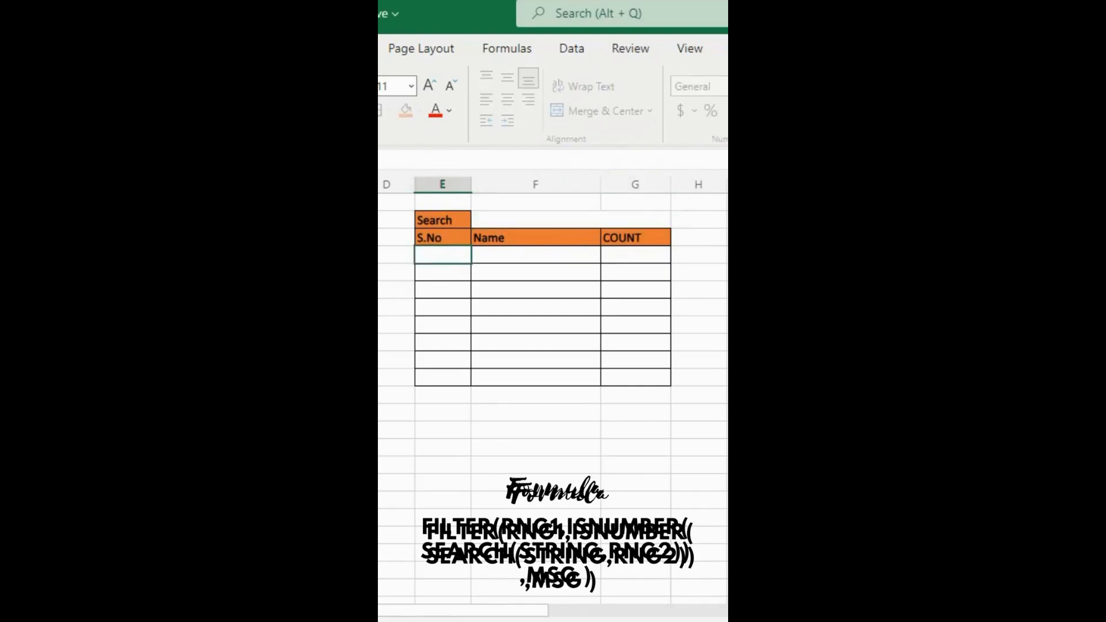
key("Escape")
left_click(408, 159)
key("ctrl+v")
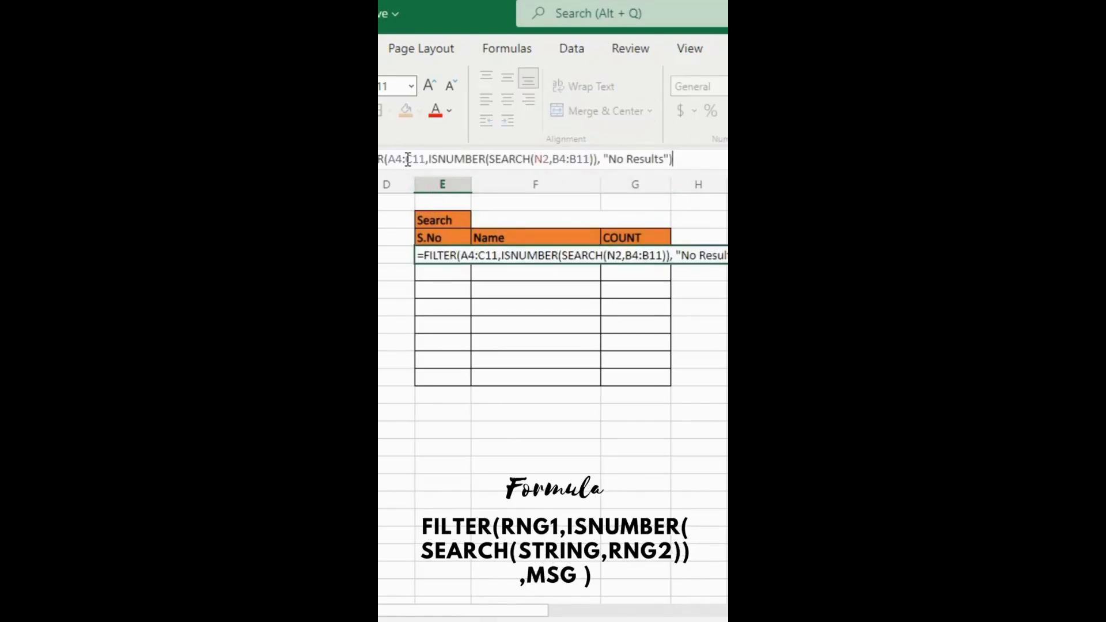
- Point the formula's SEARCH text argument at the merged input cell F2, keep B4:B11 as its range, and commit the formula
double_click(542, 159)
left_click(508, 219)
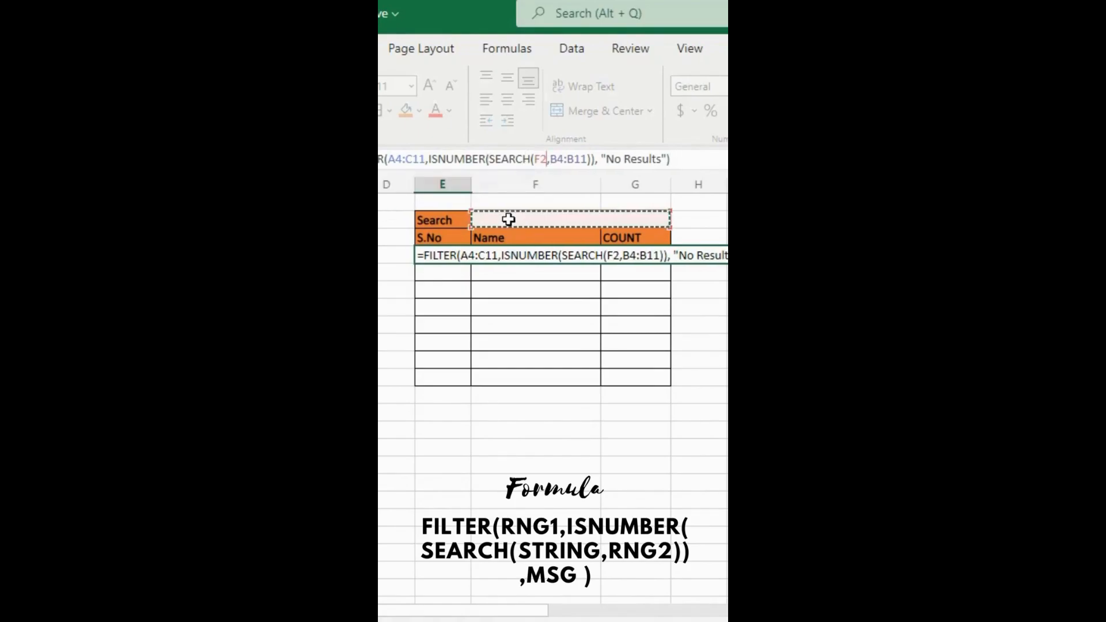
left_click_drag(550, 159, 587, 159)
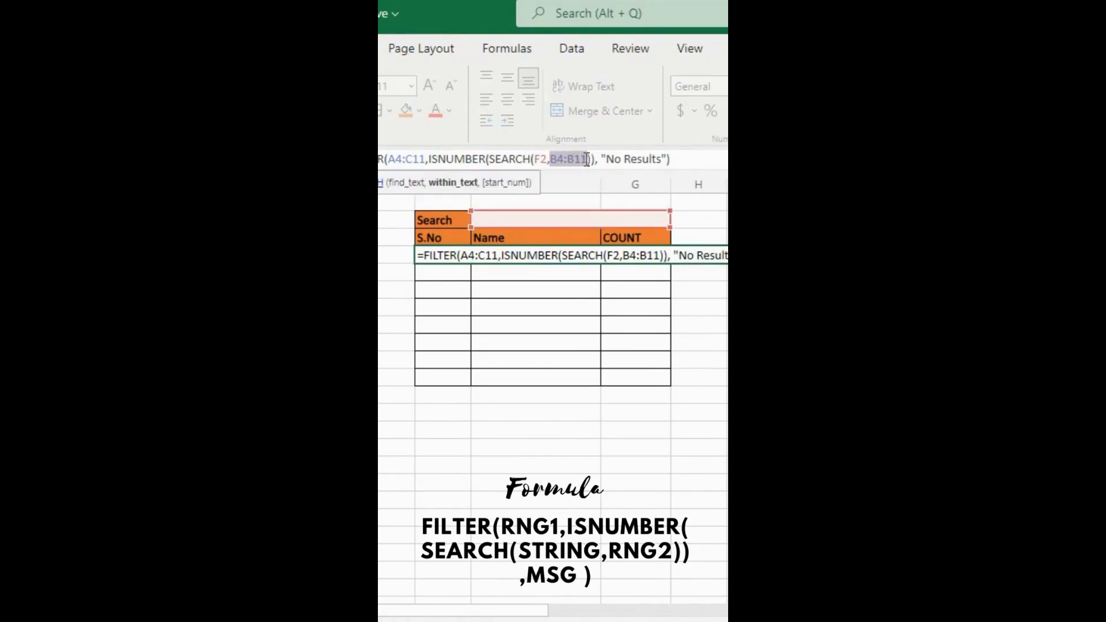
left_click(631, 159)
key("Return")
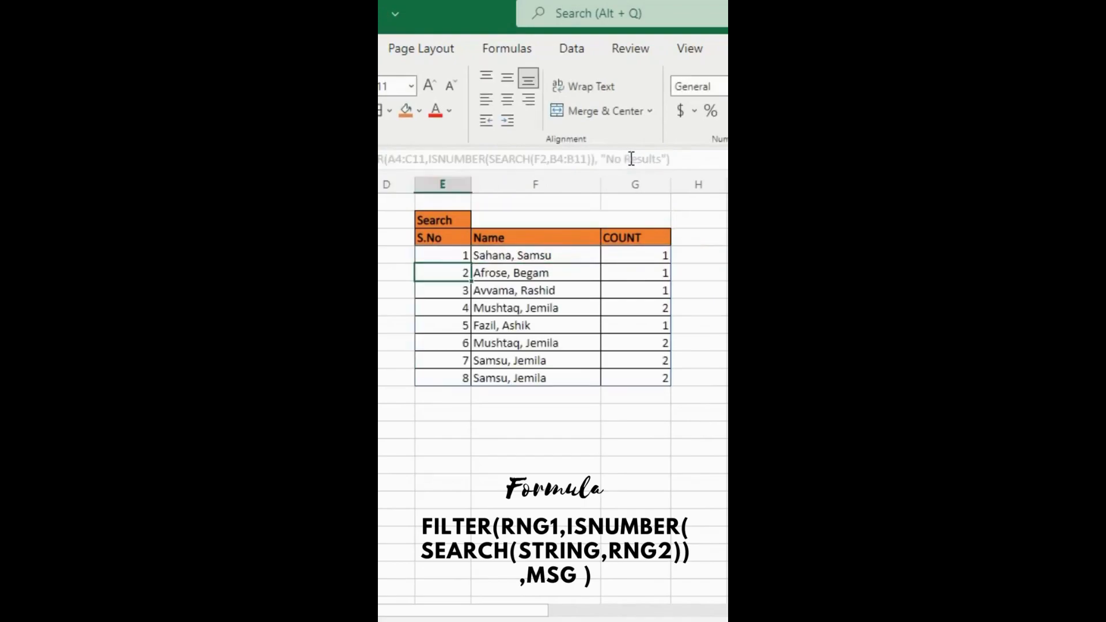
left_click(455, 254)
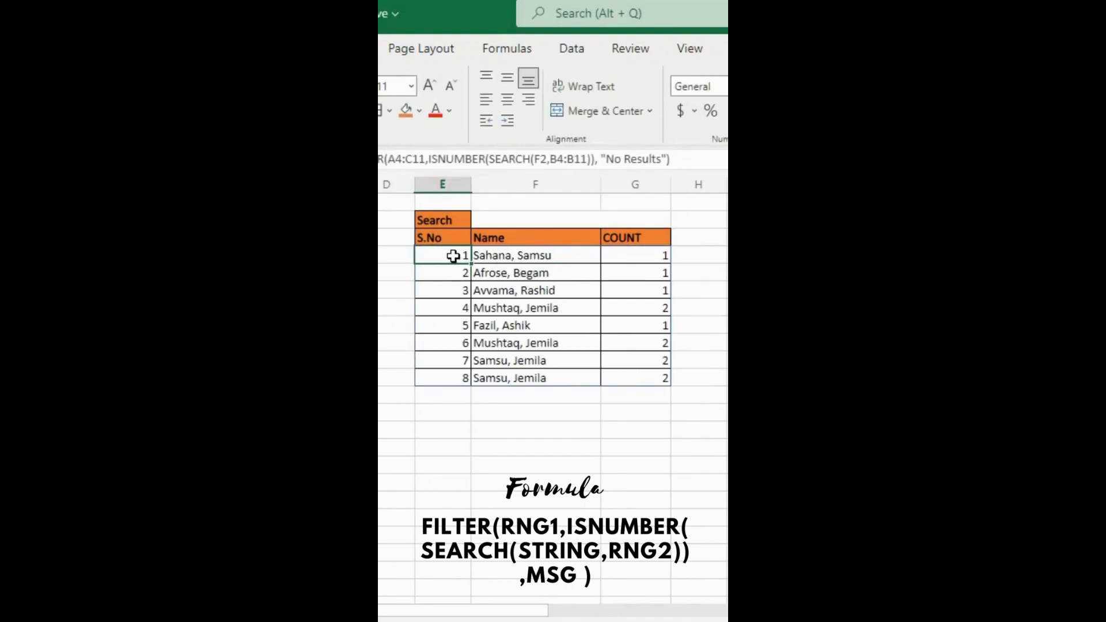
- Test the search table by entering Sah in the input cell F2 and replacing it with Jem
left_click(517, 214)
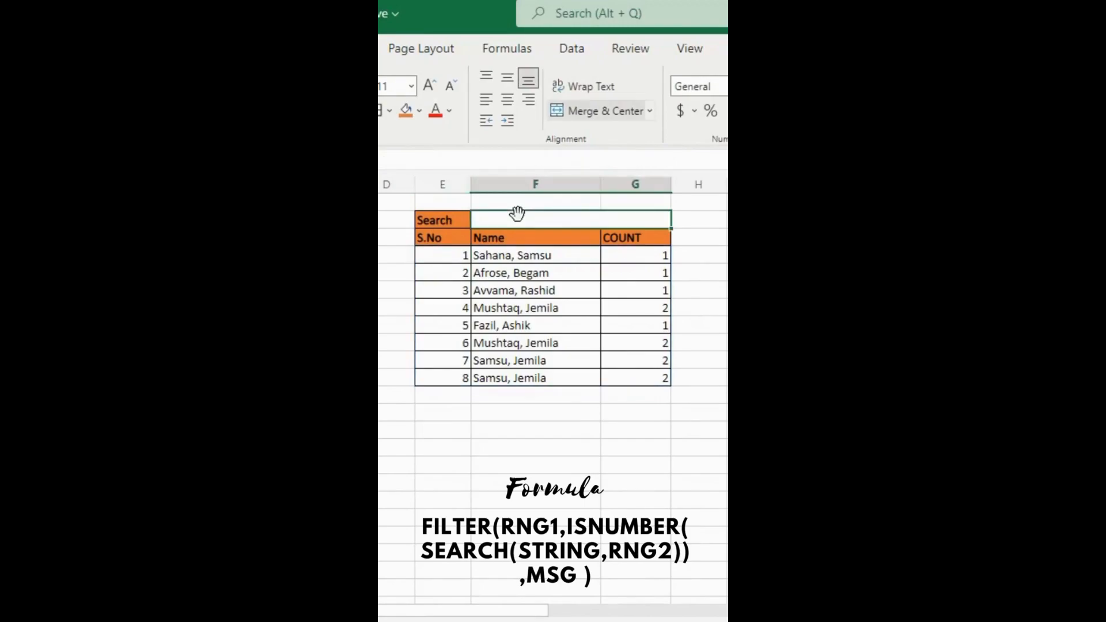
type("Sah")
key("Return")
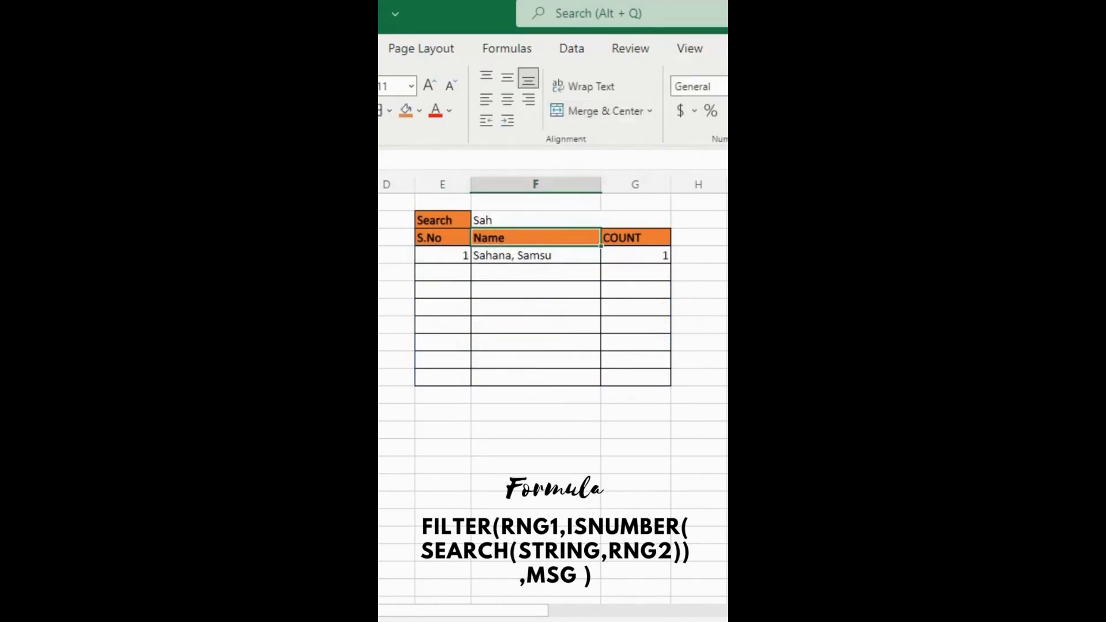
left_click(501, 216)
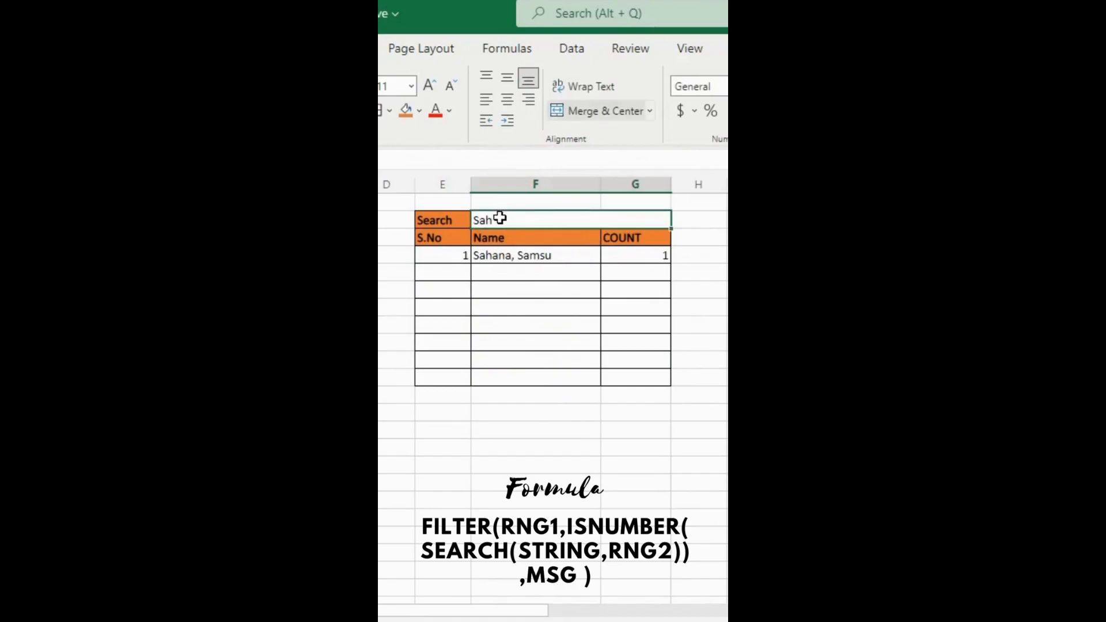
type("Jem")
key("Return")
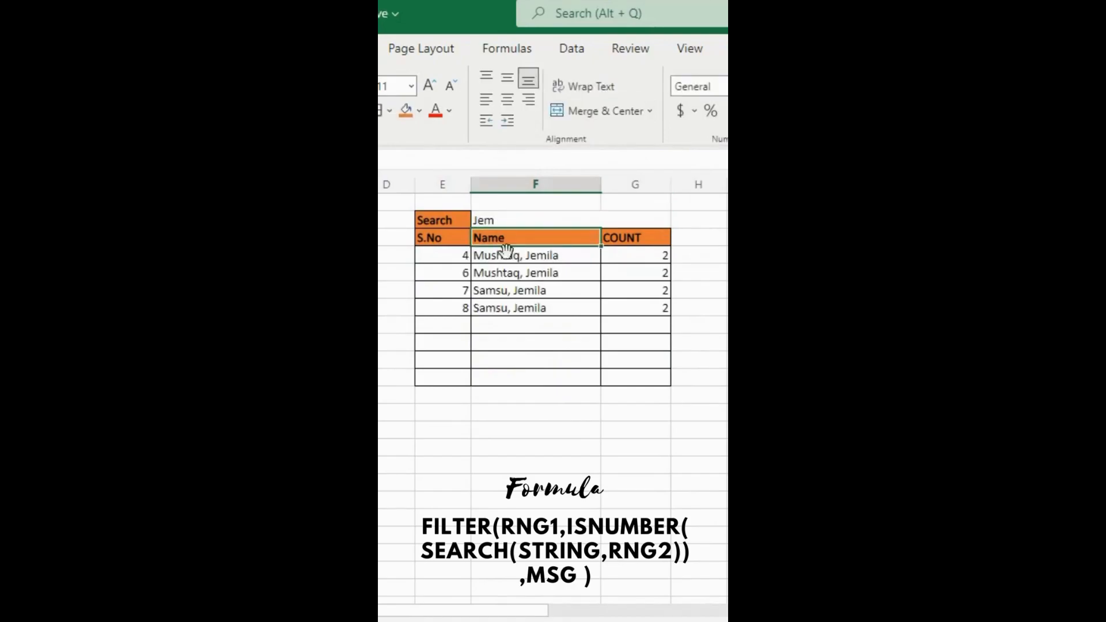
left_click(495, 217)
type("J")
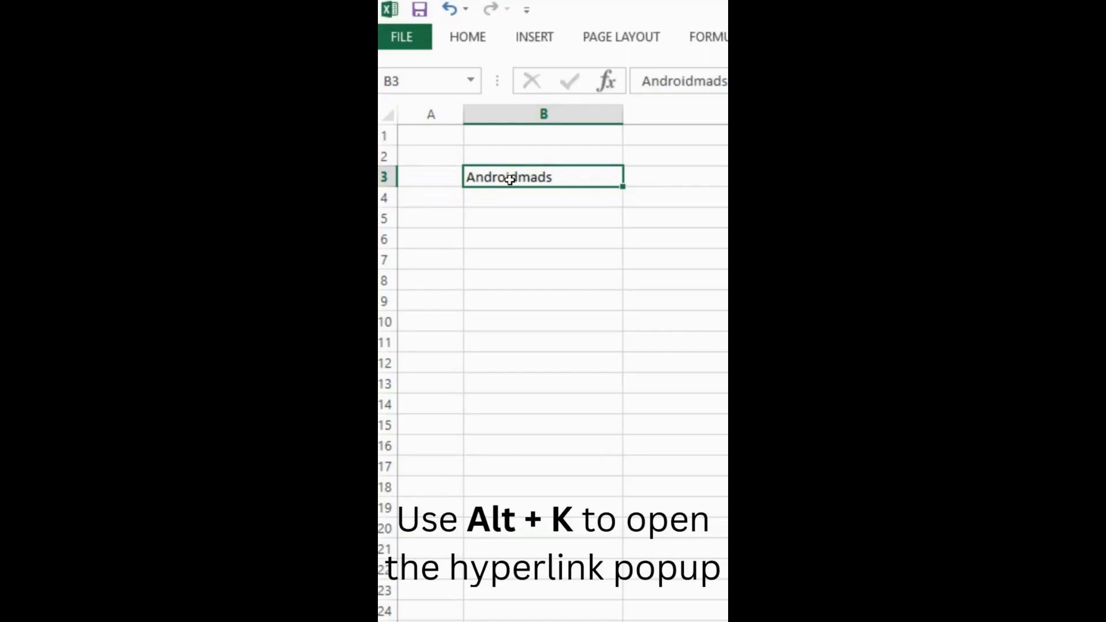
key("Down")
key("Down")
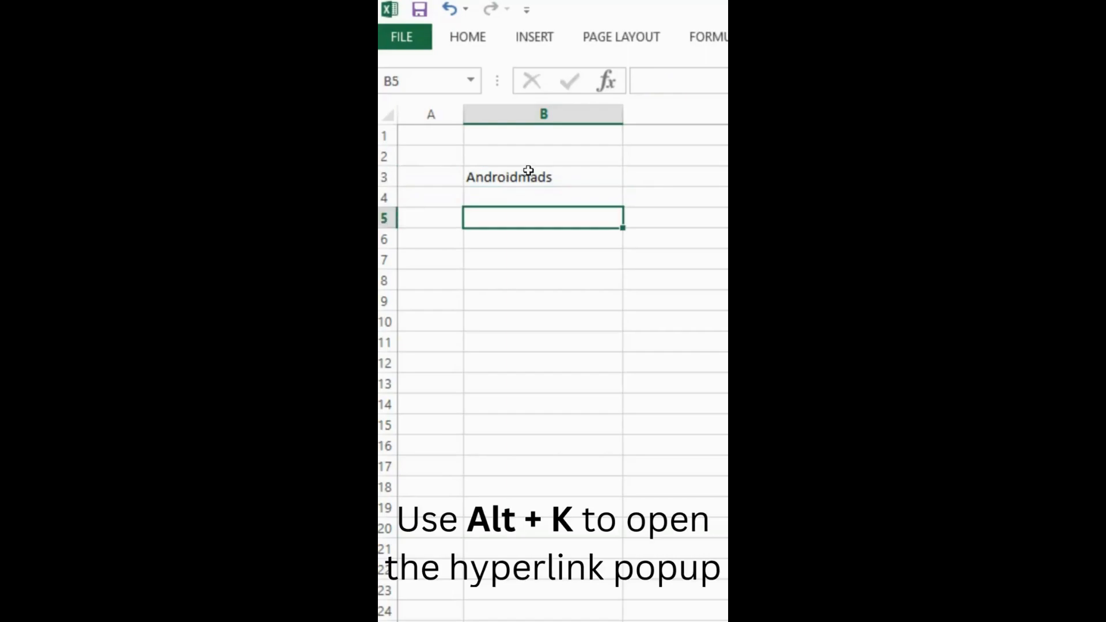
left_click(530, 182)
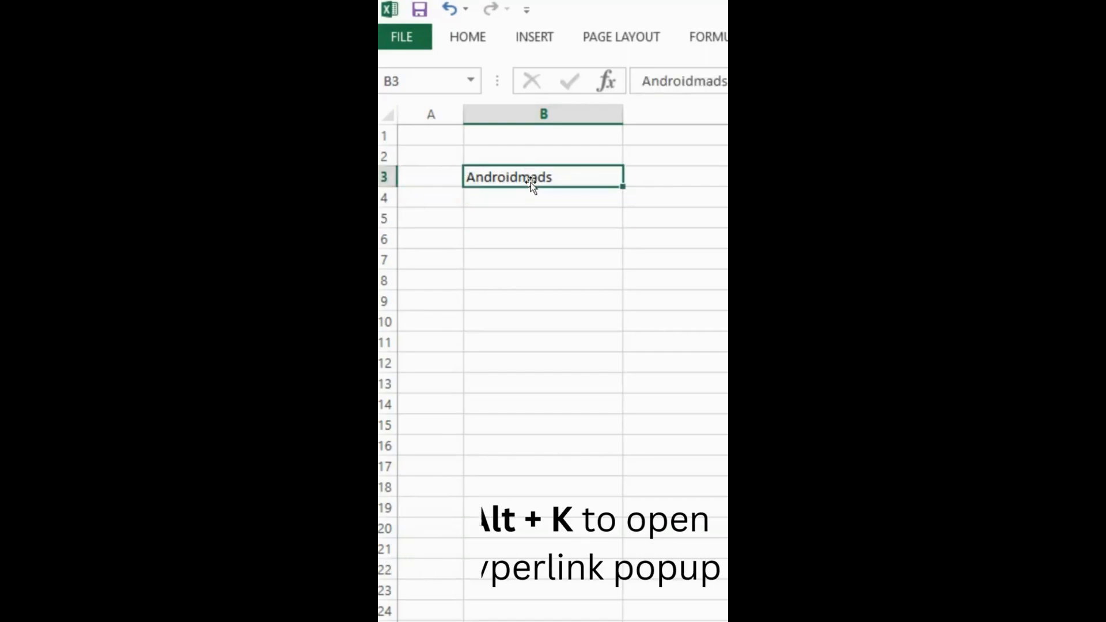
key("ctrl+k")
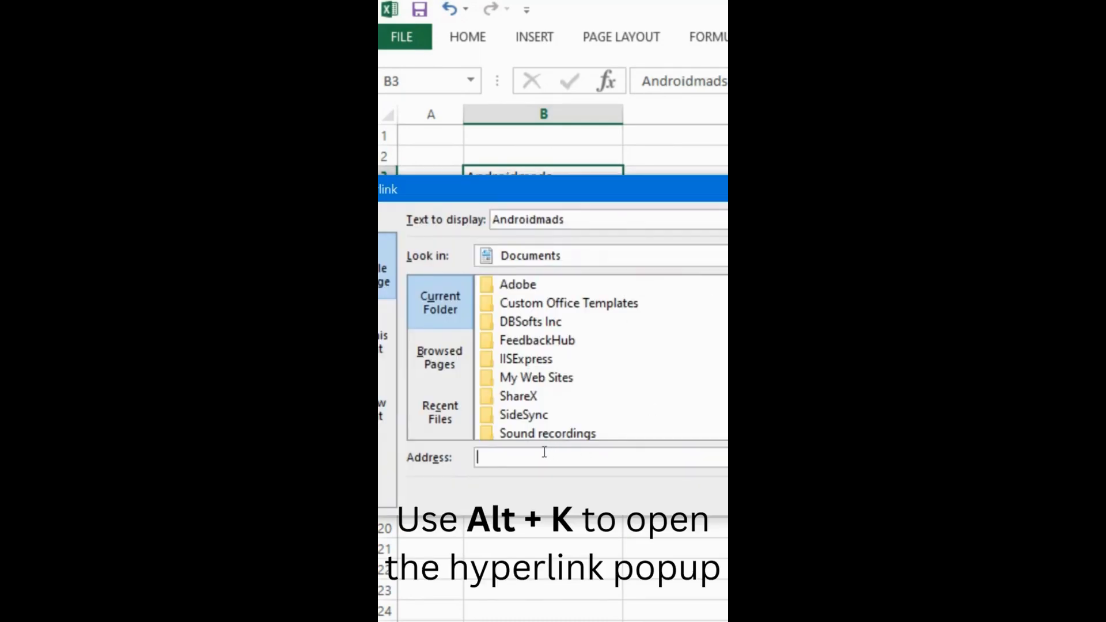
type("https://www.androidmads.info/")
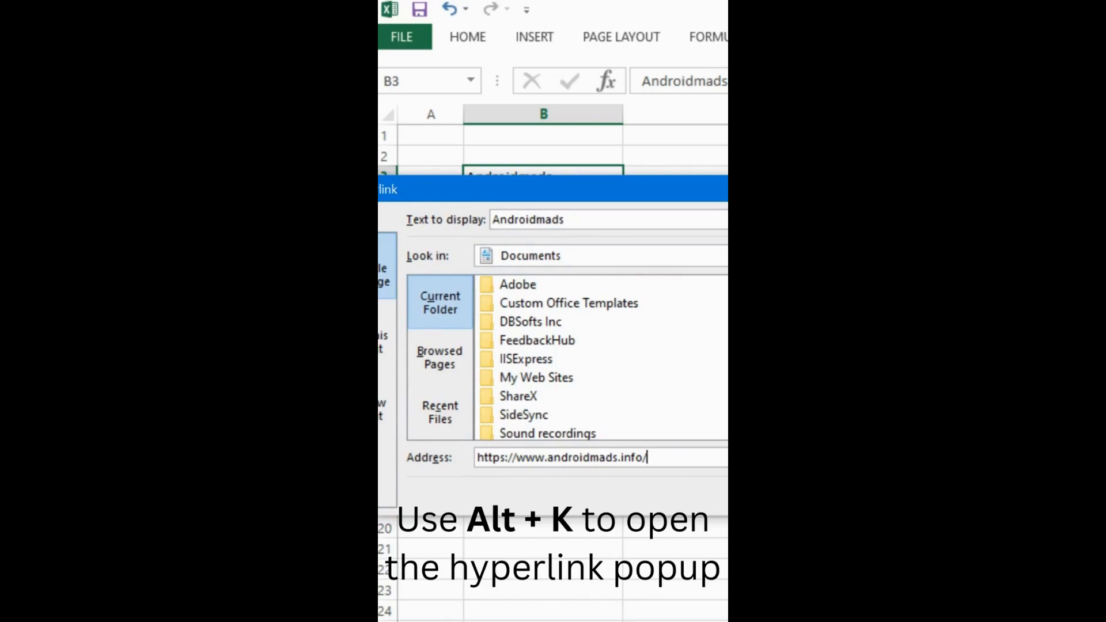
key("Return")
left_click(539, 217)
left_click(567, 174)
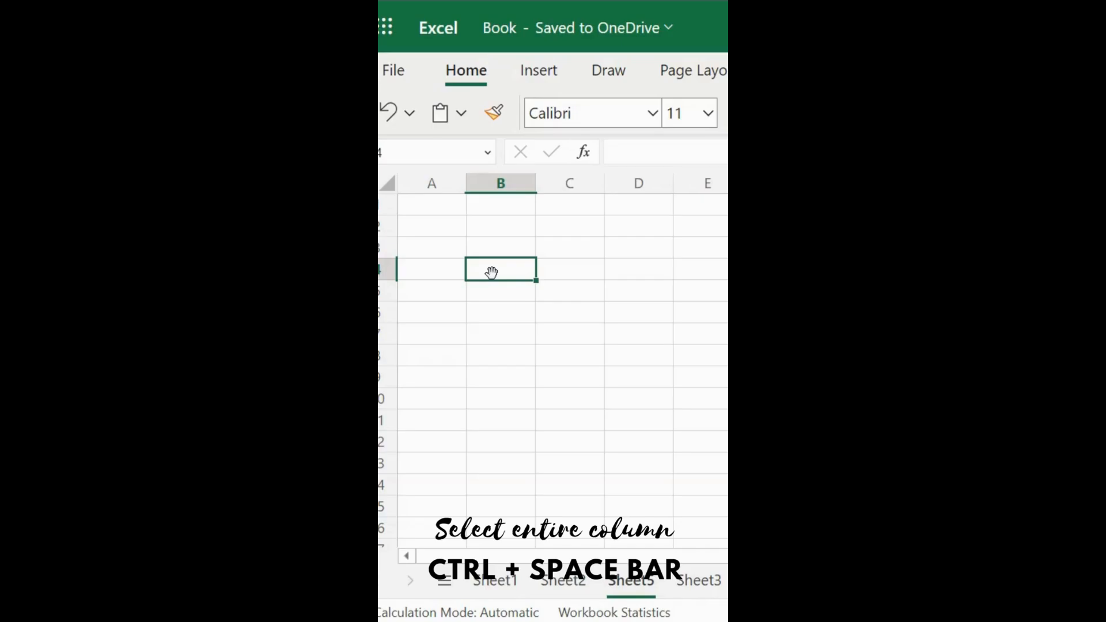
- Starting from cell B4, select the entire column B and, separately, the entire row 4
key("ctrl+space")
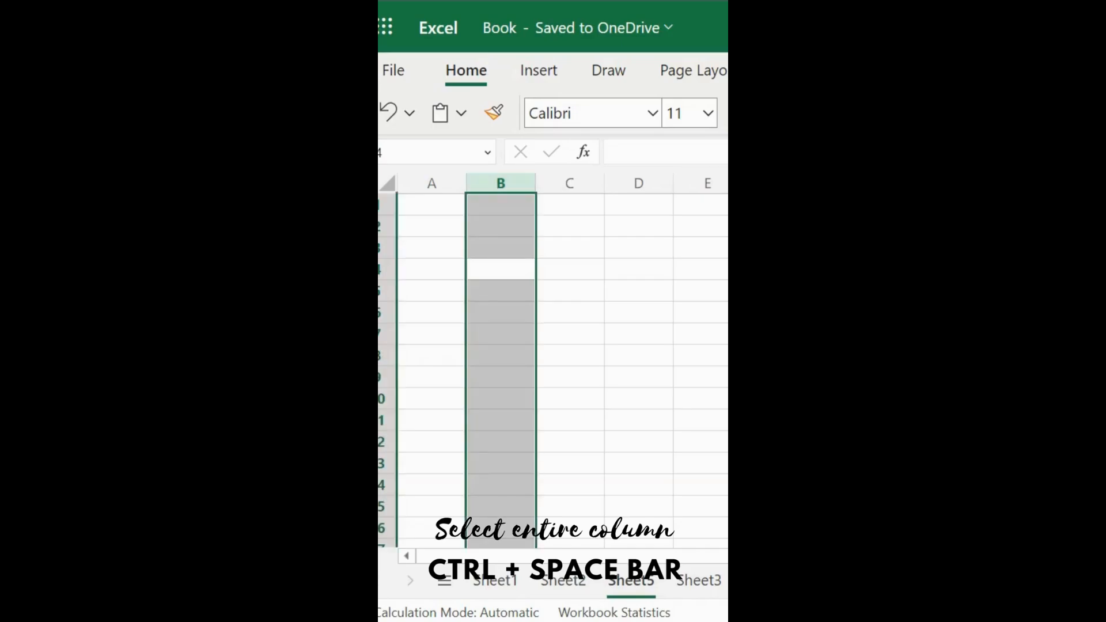
left_click(501, 275)
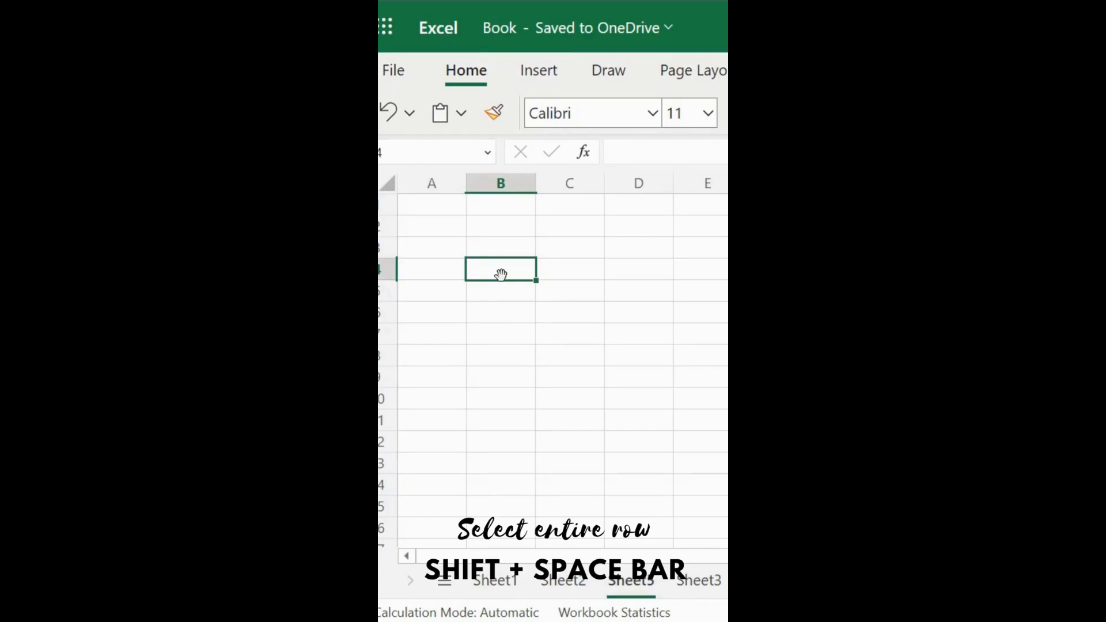
key("shift+space")
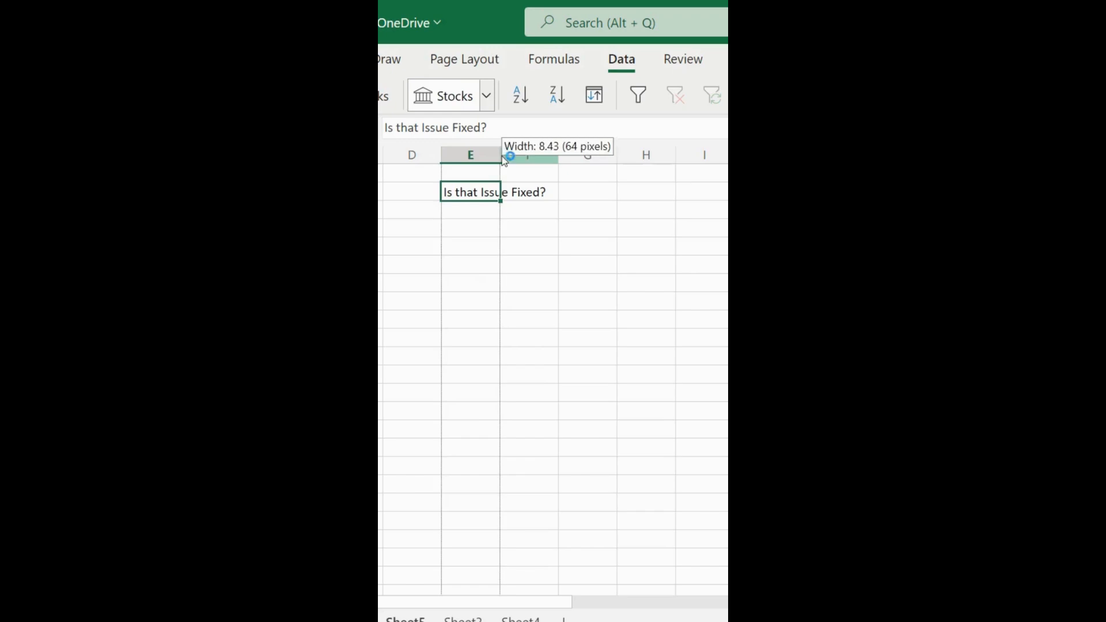
- Fit column E to its text and apply list validation with source "Yes, No" to the cell beside "Is that Issue Fixed?"
double_click(500, 155)
left_click(593, 193)
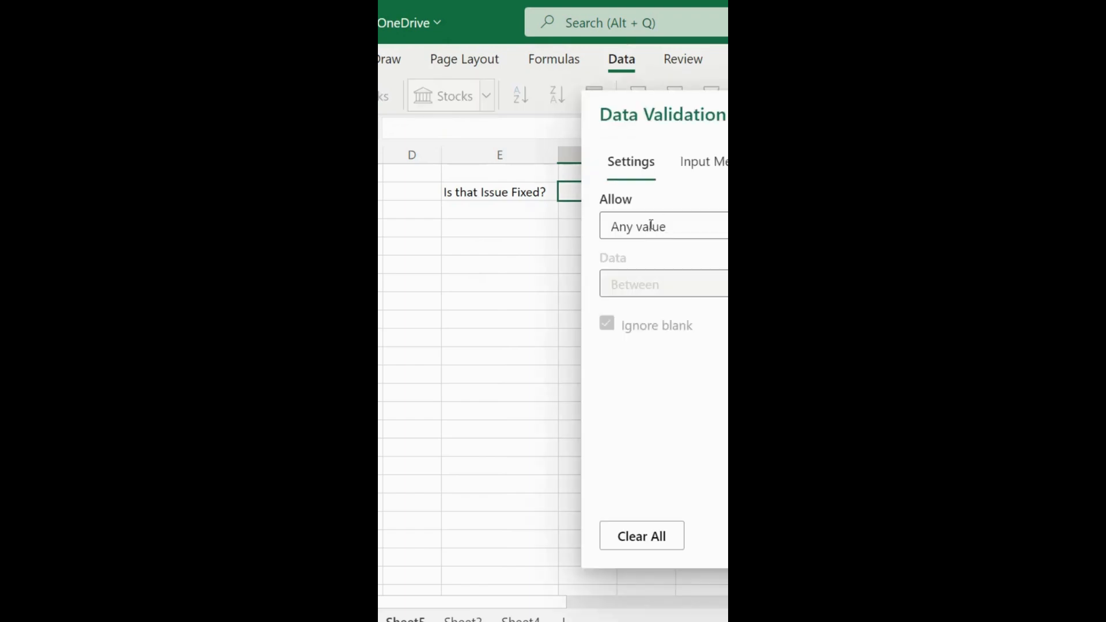
left_click(682, 228)
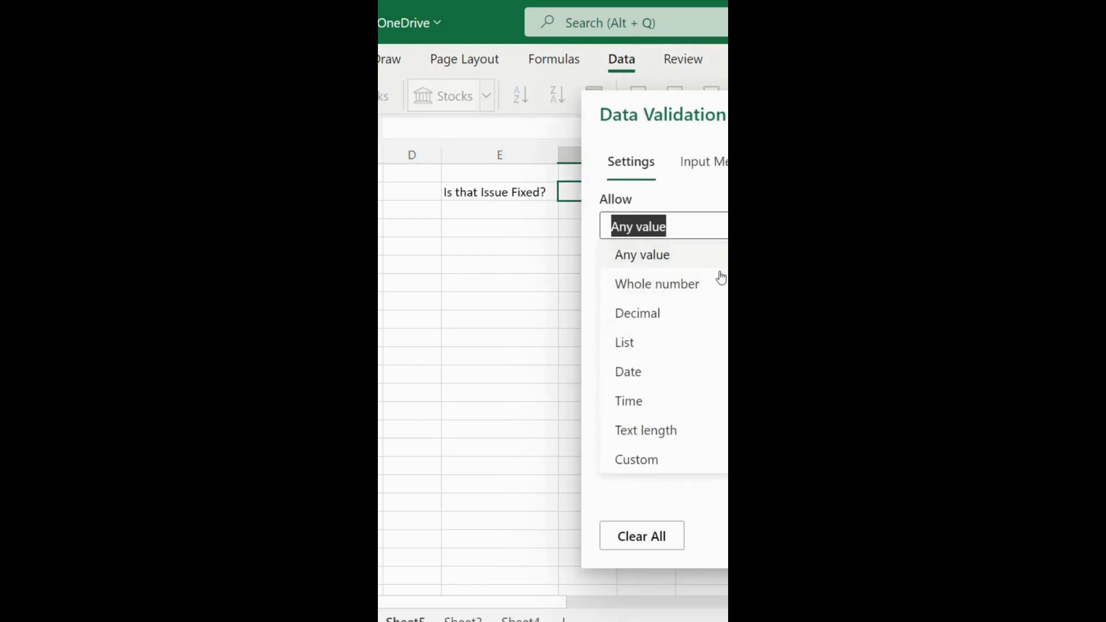
left_click(621, 345)
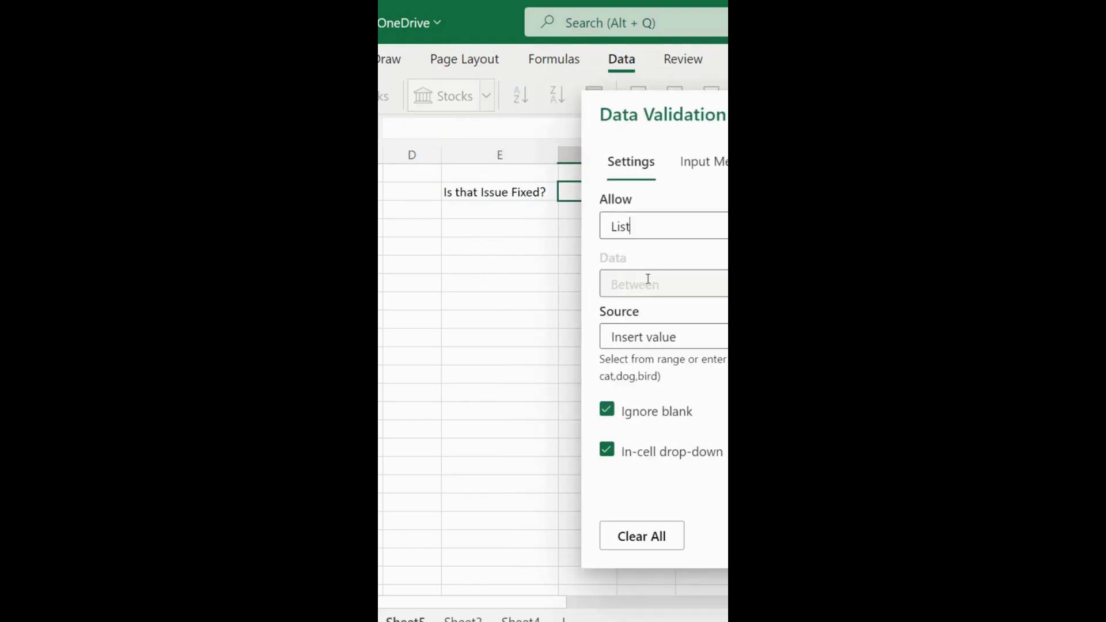
left_click(642, 338)
type("Yes, No")
left_click(698, 535)
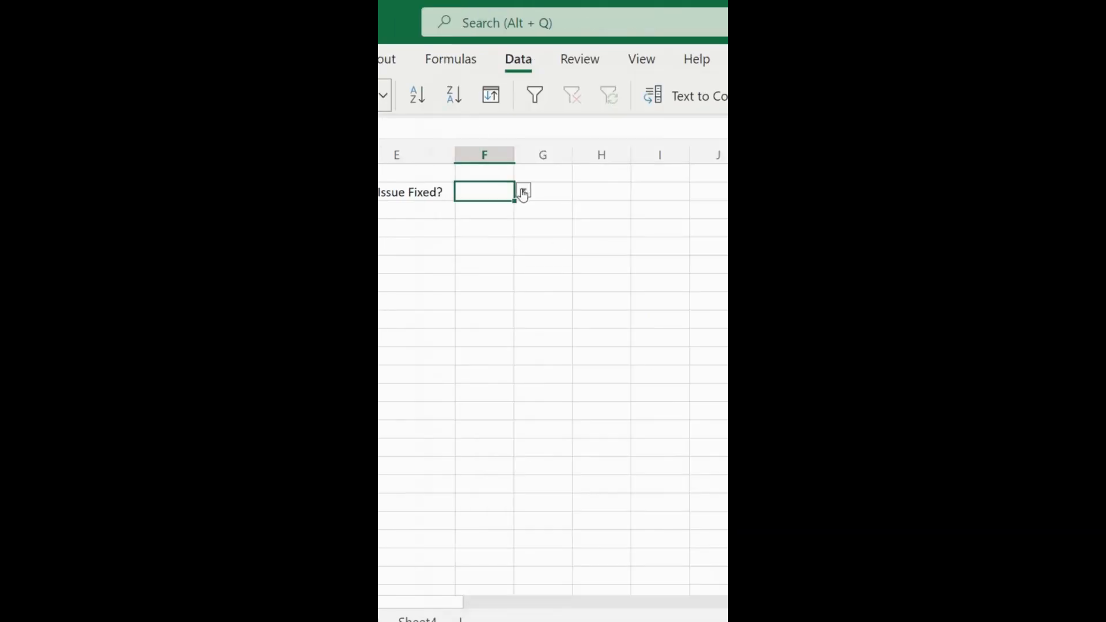
- Extend the answer cell's validation list source to "Yes, No, Not Applicable" and open its drop-down to check the options
left_click(523, 192)
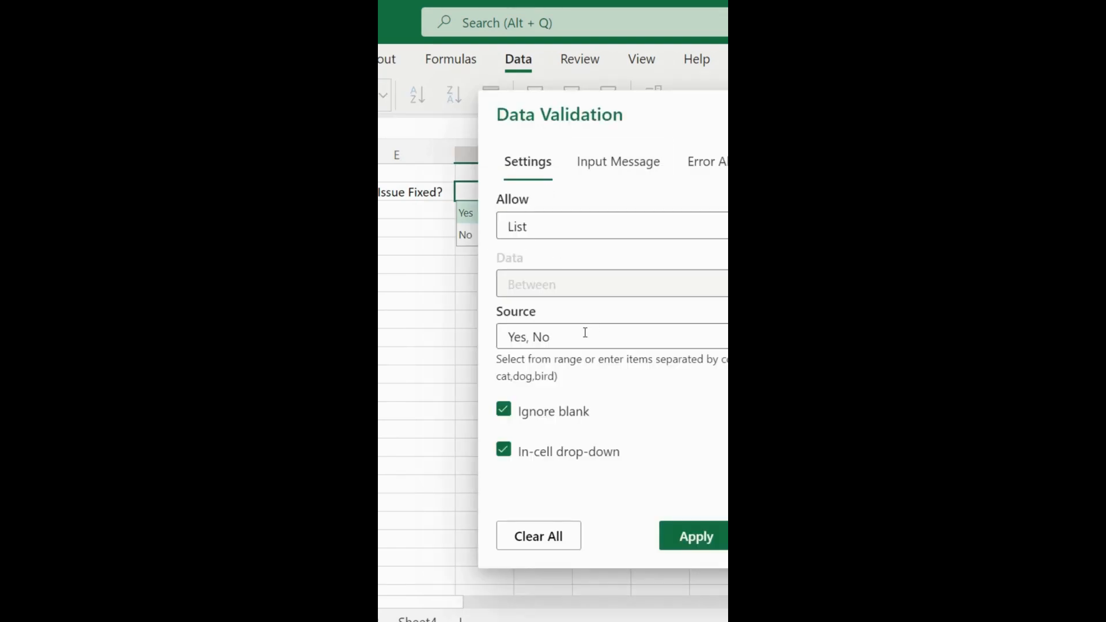
type(", Not Applicable")
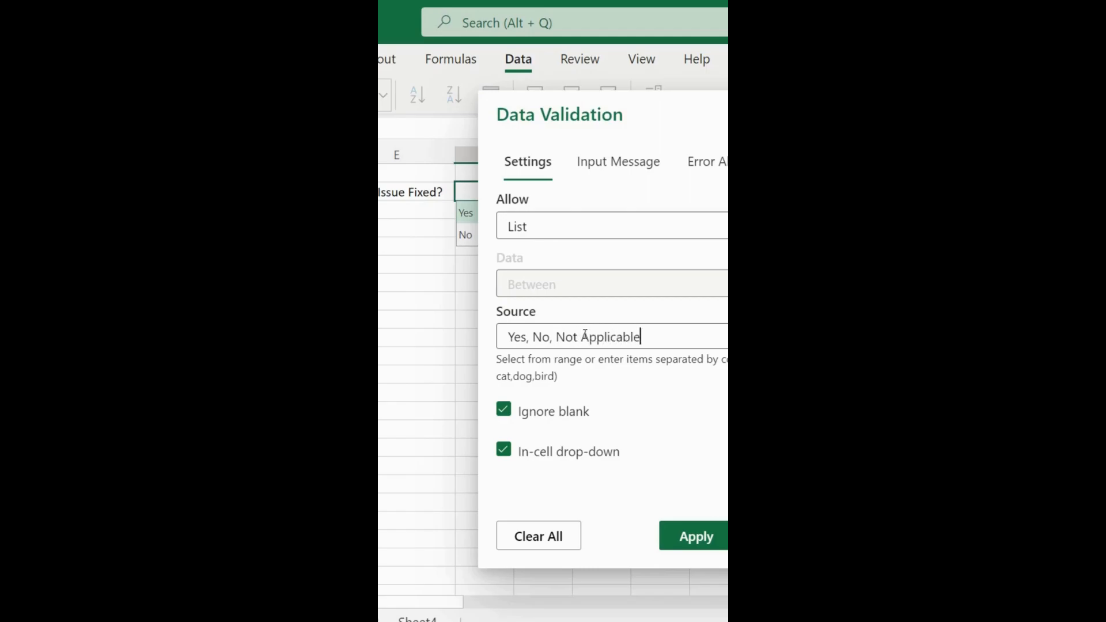
left_click(691, 551)
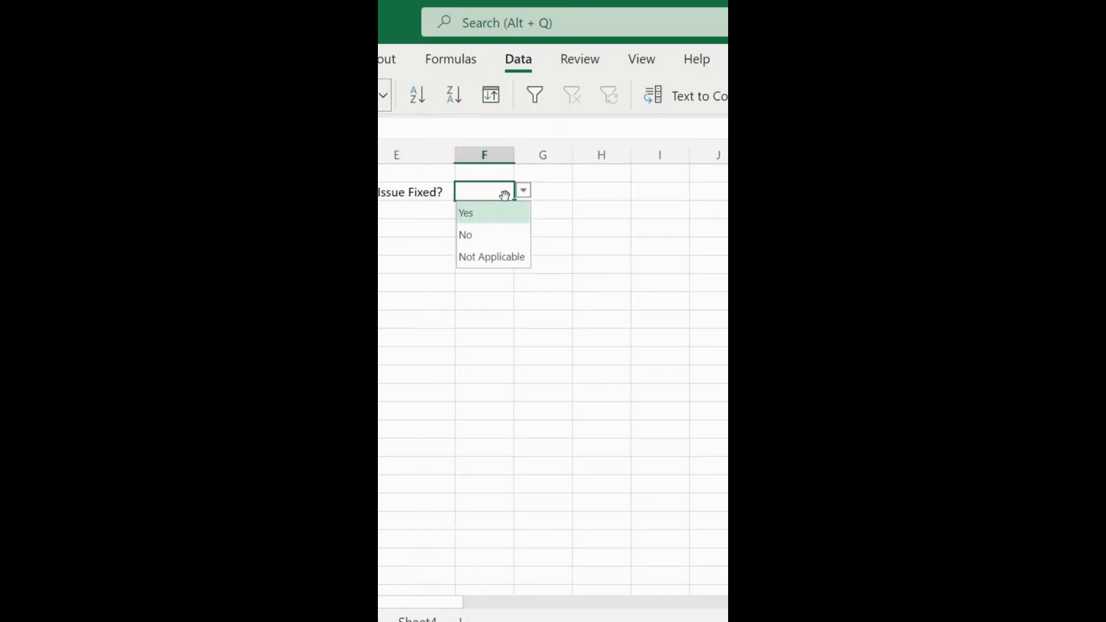
left_click(463, 303)
left_click(481, 196)
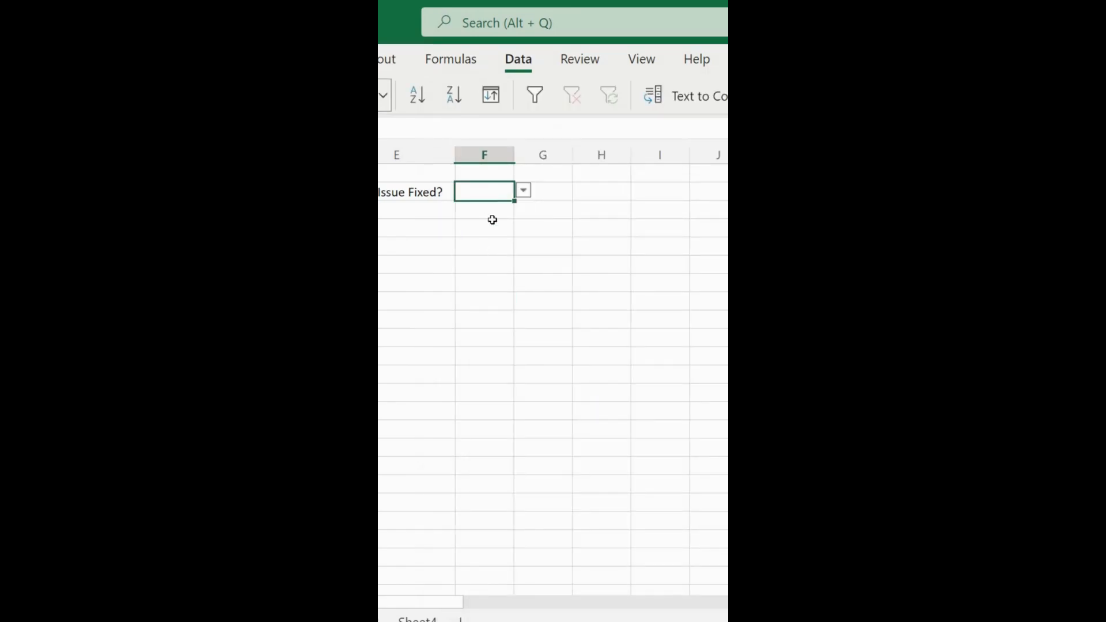
left_click(523, 190)
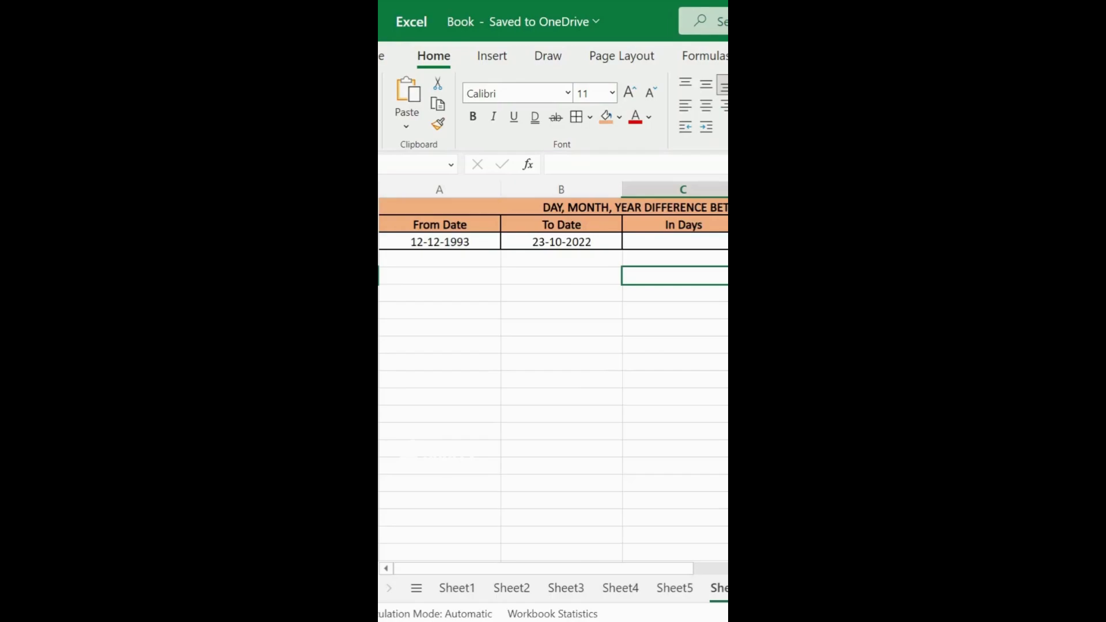
- Enter =DATEDIF(A3,B3,"d") in C3 to calculate the difference between the From and To dates in days
left_click(663, 245)
type("=")
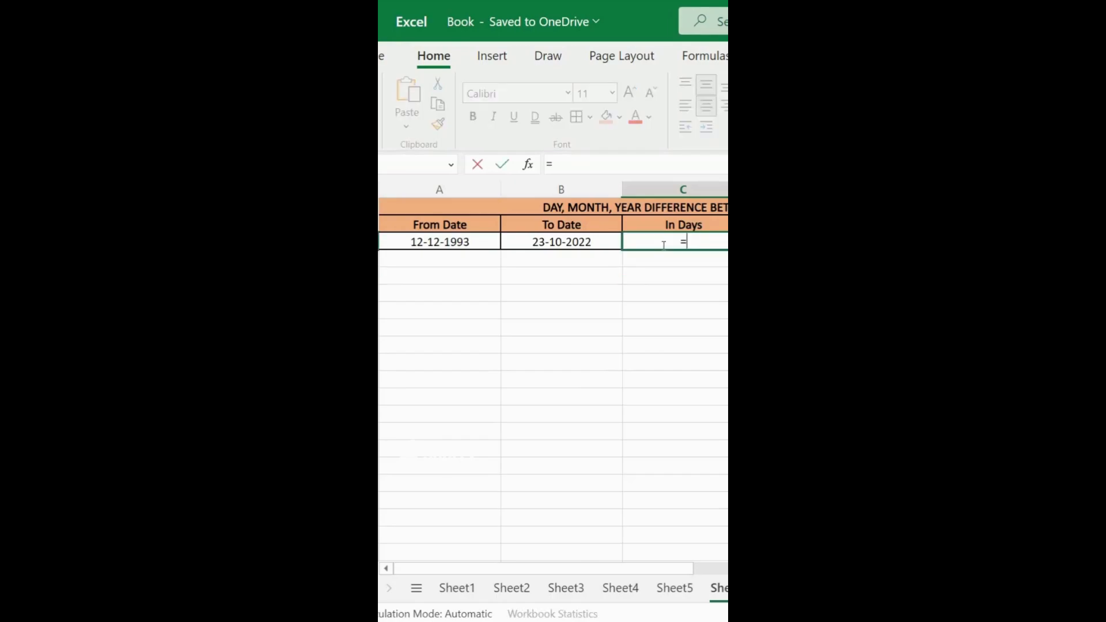
type("DATEDIF(")
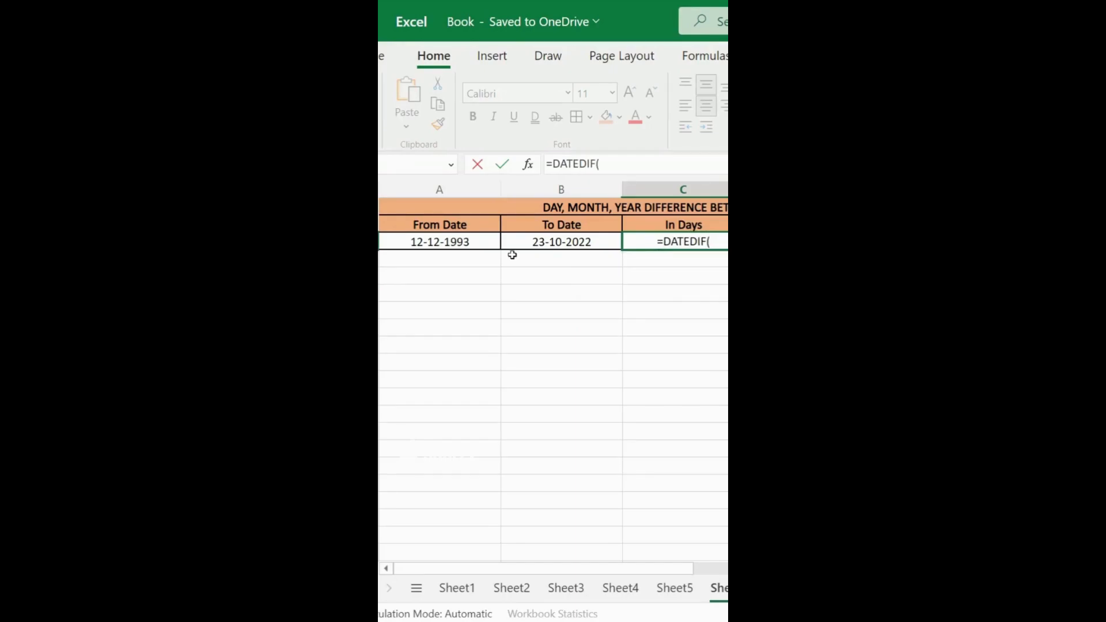
left_click(452, 236)
type(",")
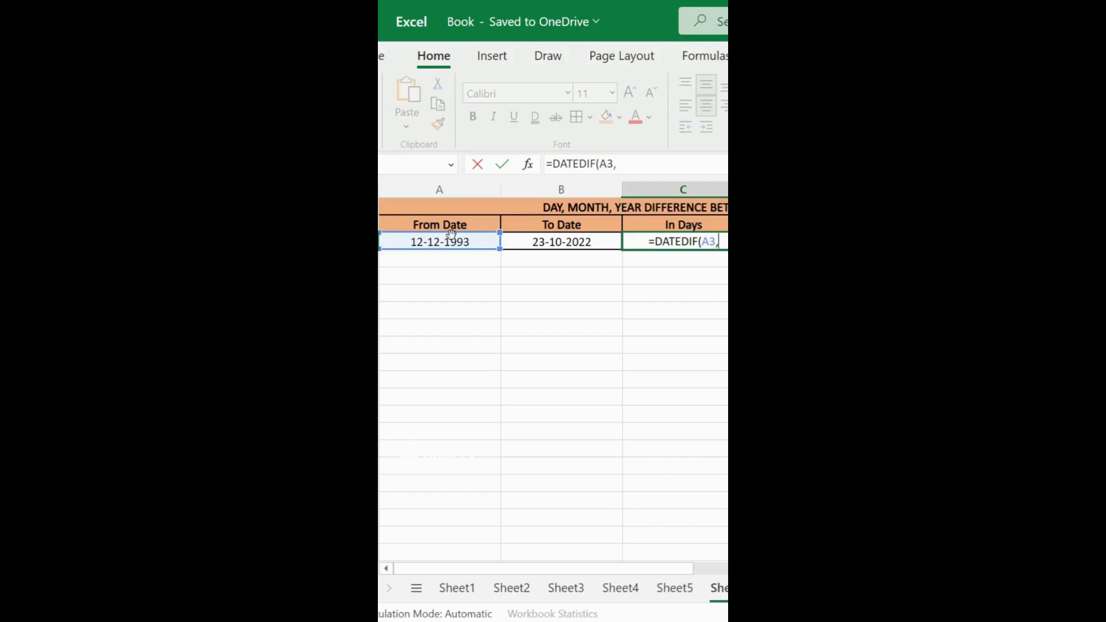
left_click(570, 237)
type(",")
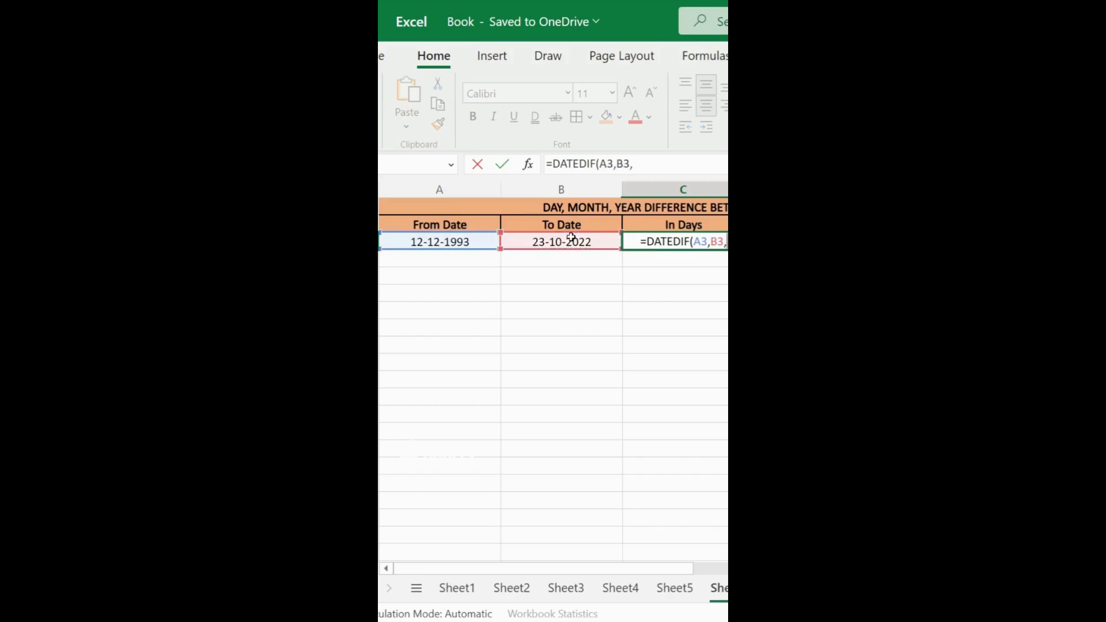
type("\"d")
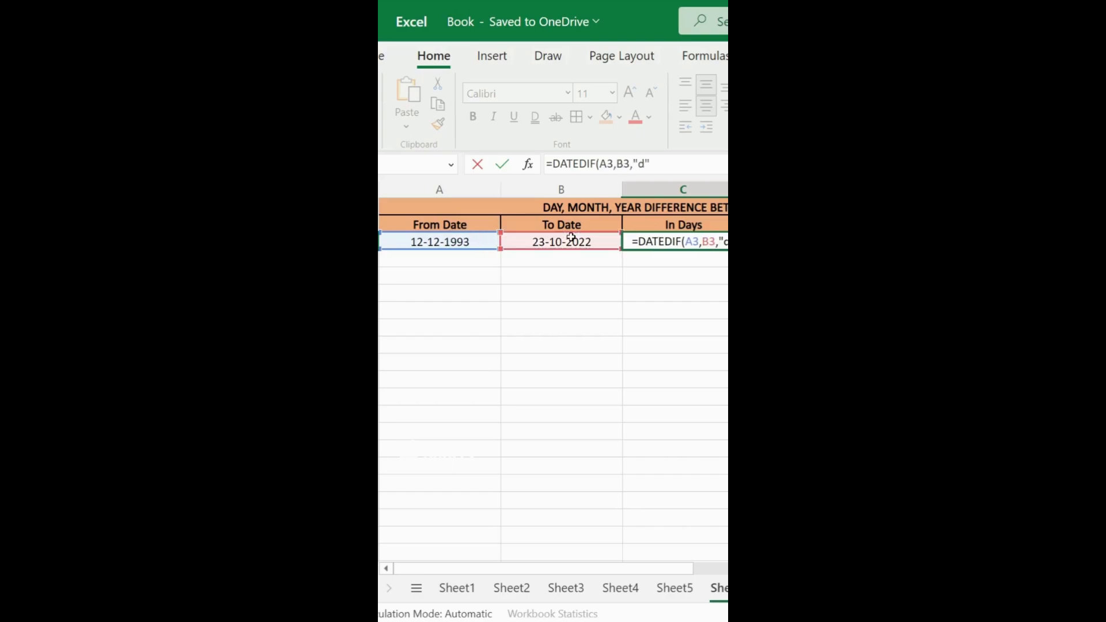
type("\")")
key("Return")
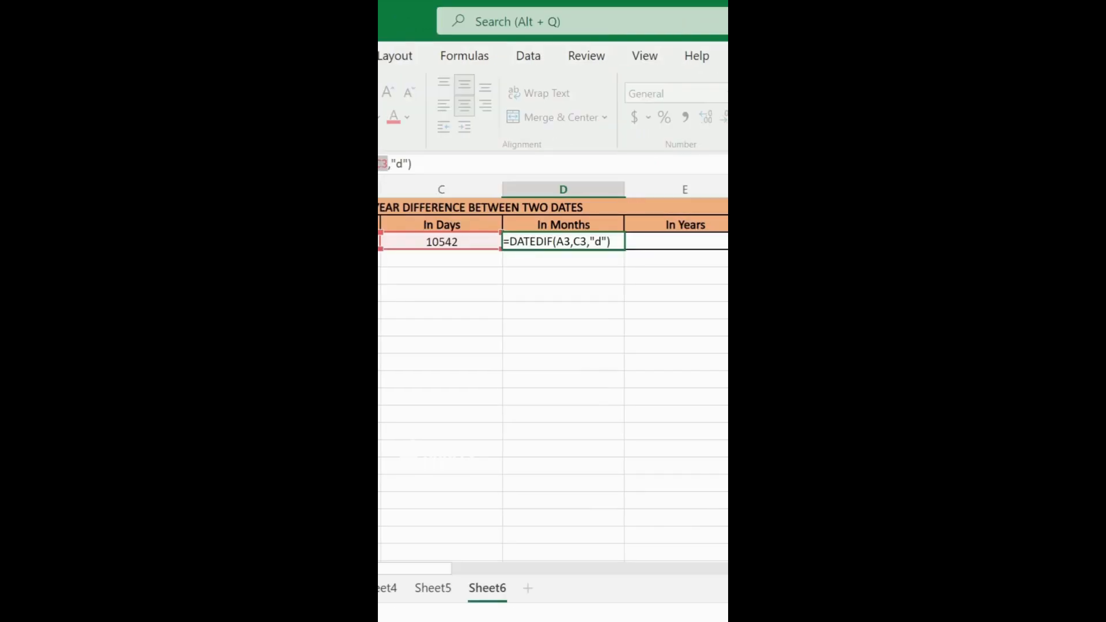
- Enter =DATEDIF(A3,B3,"m") in D3 to calculate the difference between the two dates in months
type("B3,\"d\")")
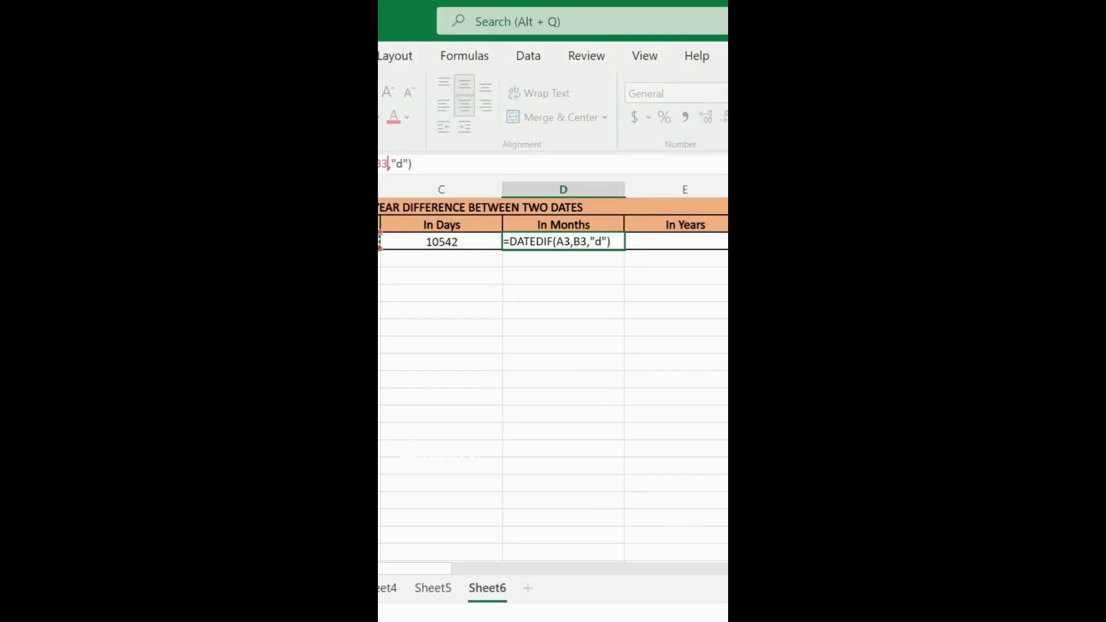
key("BackSpace")
type("m")
key("Return")
left_click(579, 244)
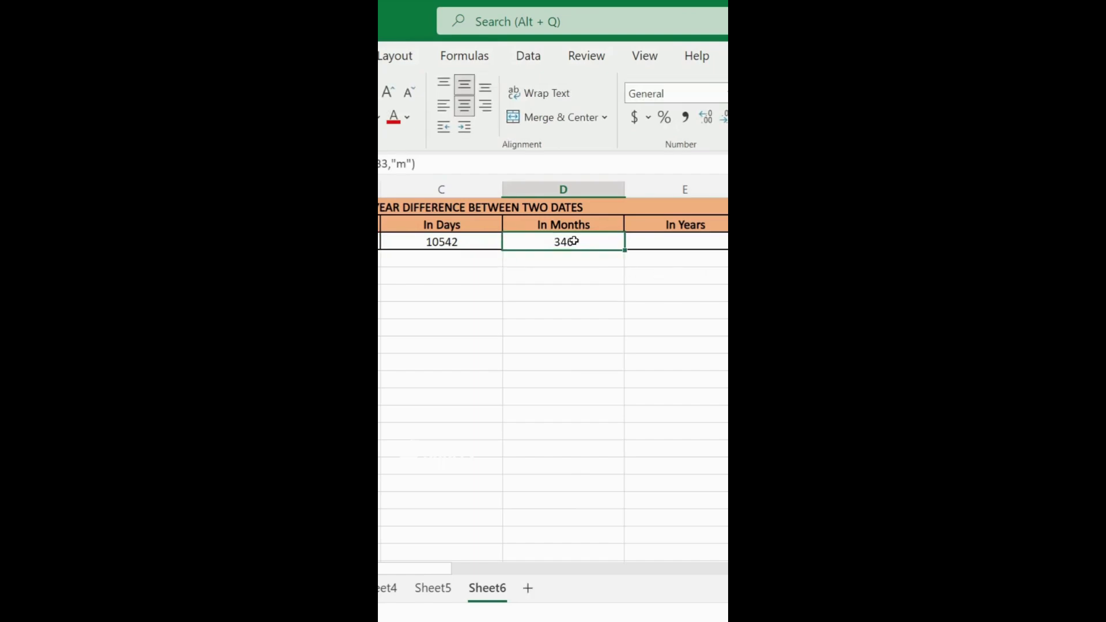
- Copy the months formula text from D3 into E3 and change its unit to "y" to calculate the difference in years
left_click(418, 166)
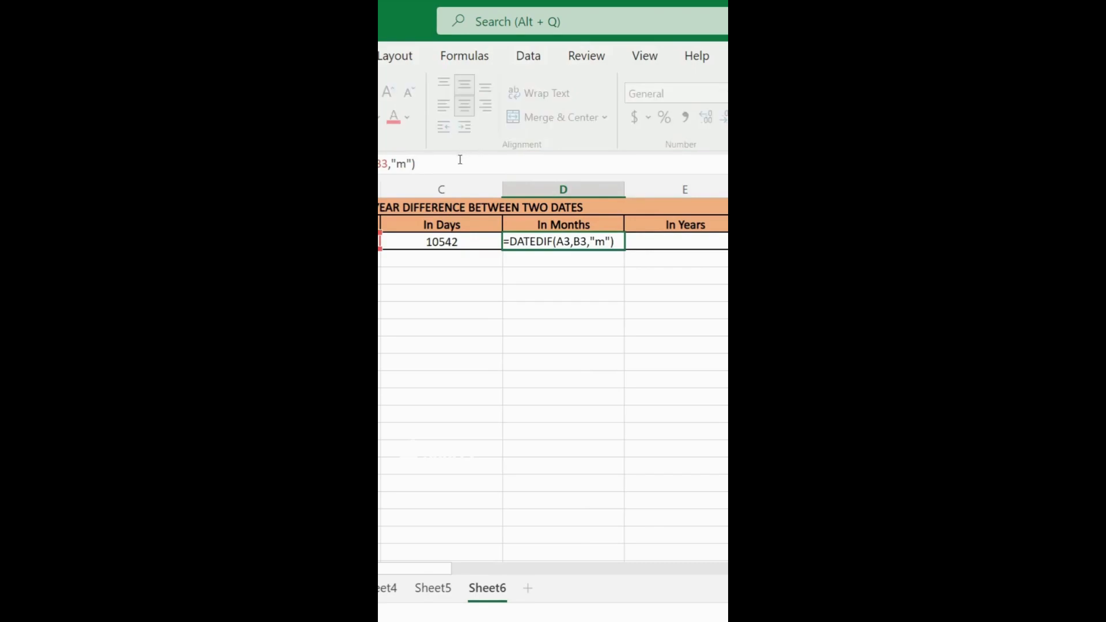
left_click_drag(416, 164, 380, 164)
key("ctrl+c")
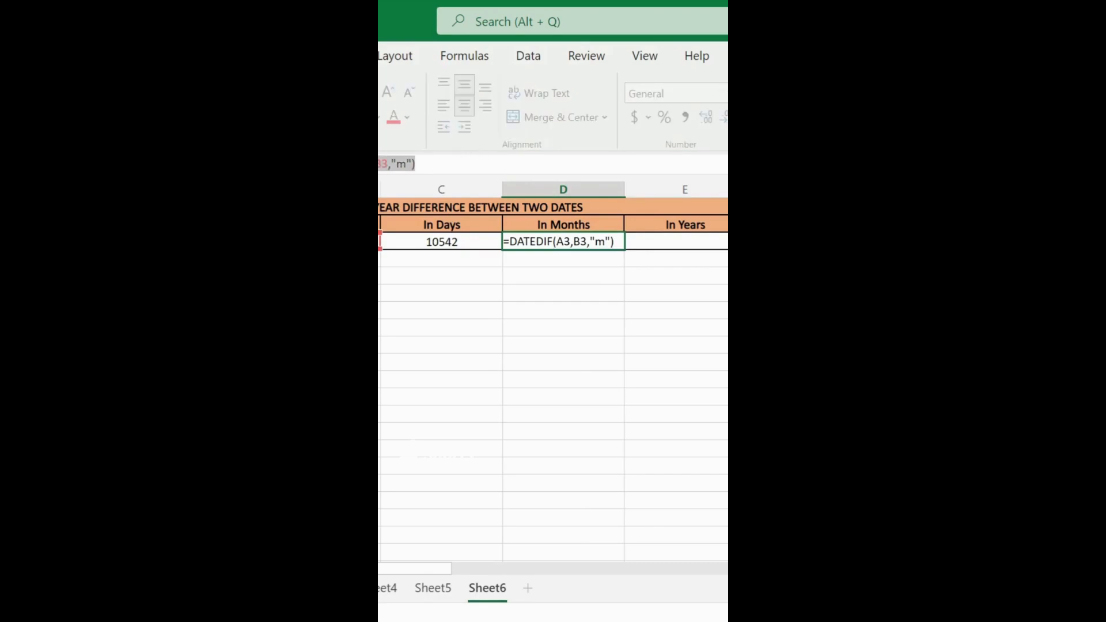
left_click(679, 240)
left_click(405, 165)
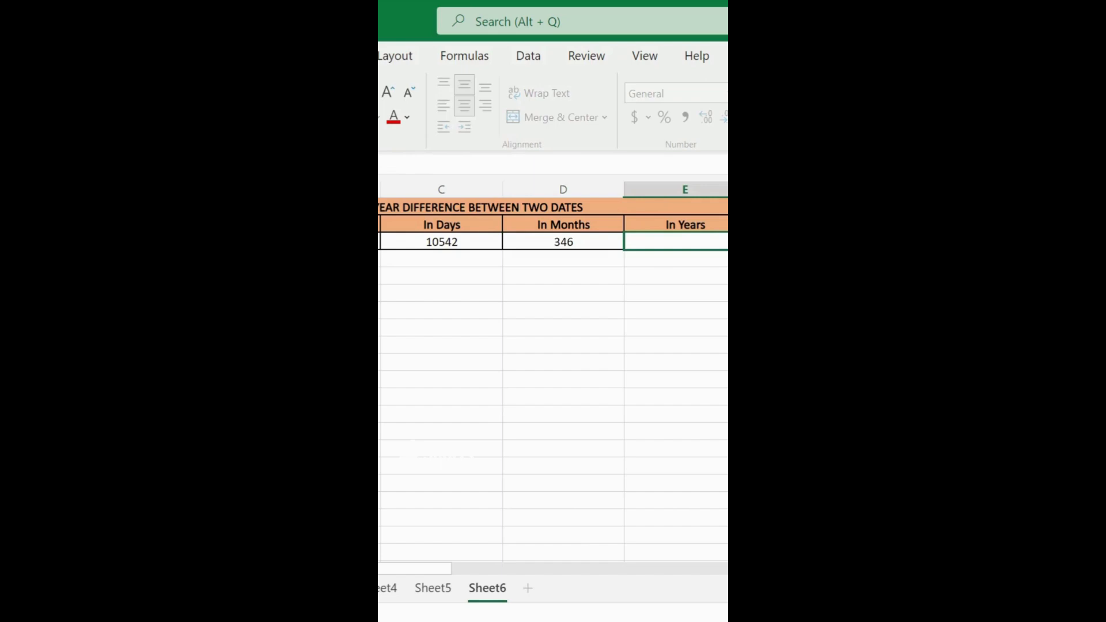
key("ctrl+v")
double_click(406, 165)
type("y")
key("Return")
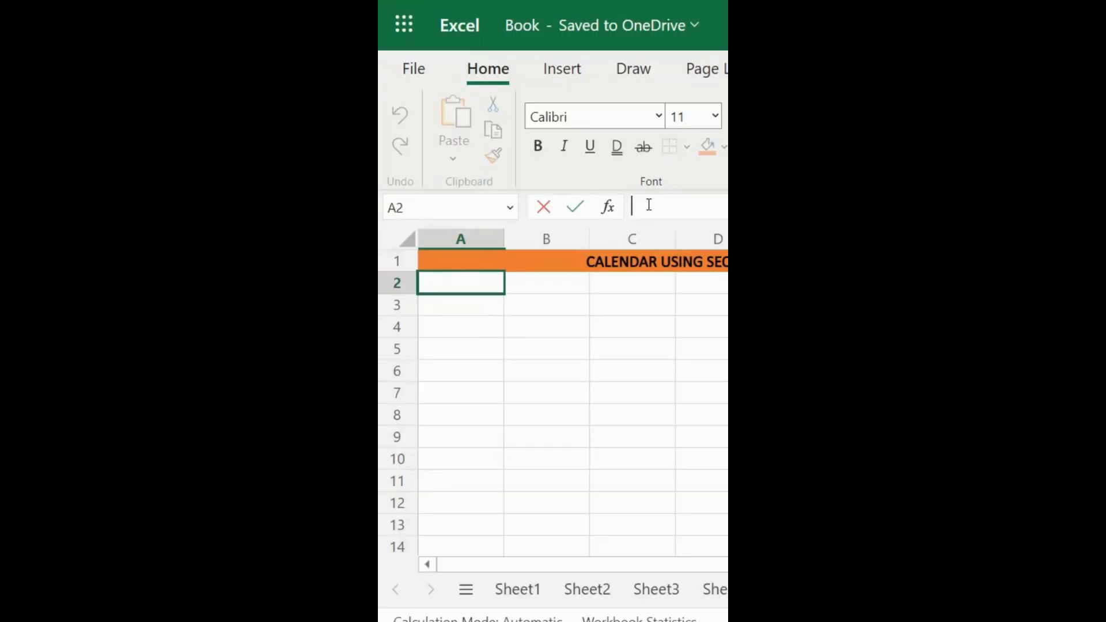
- Enter =SEQUENCE(6,7,DATE(2022,09,26),1) in A2 to generate the calendar dates, and select the resulting block
left_click(649, 205)
type("=")
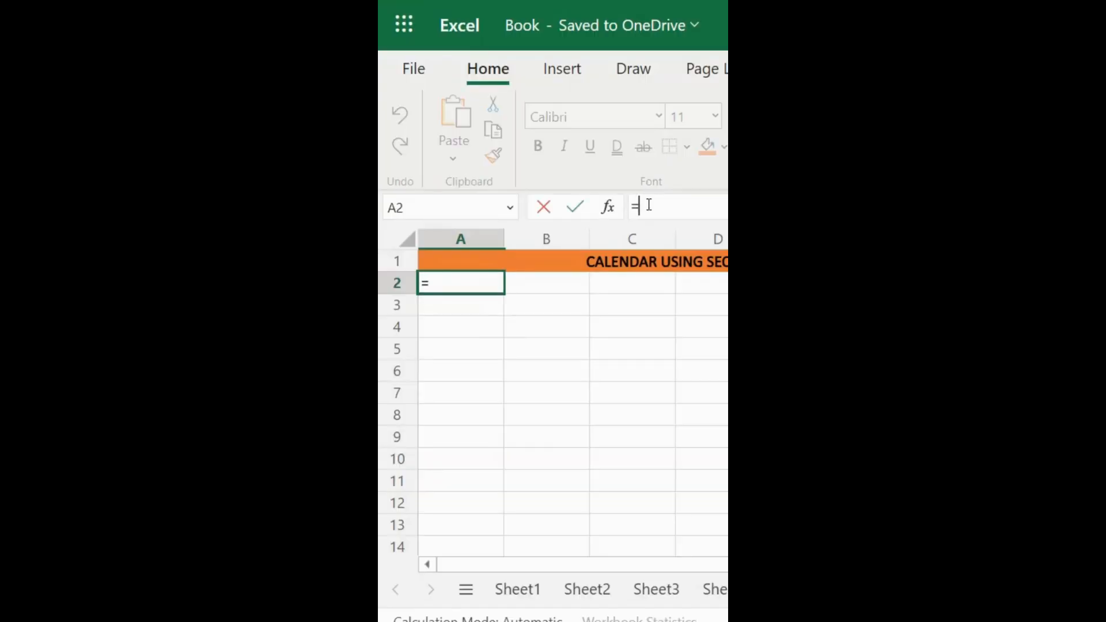
type("SEQ")
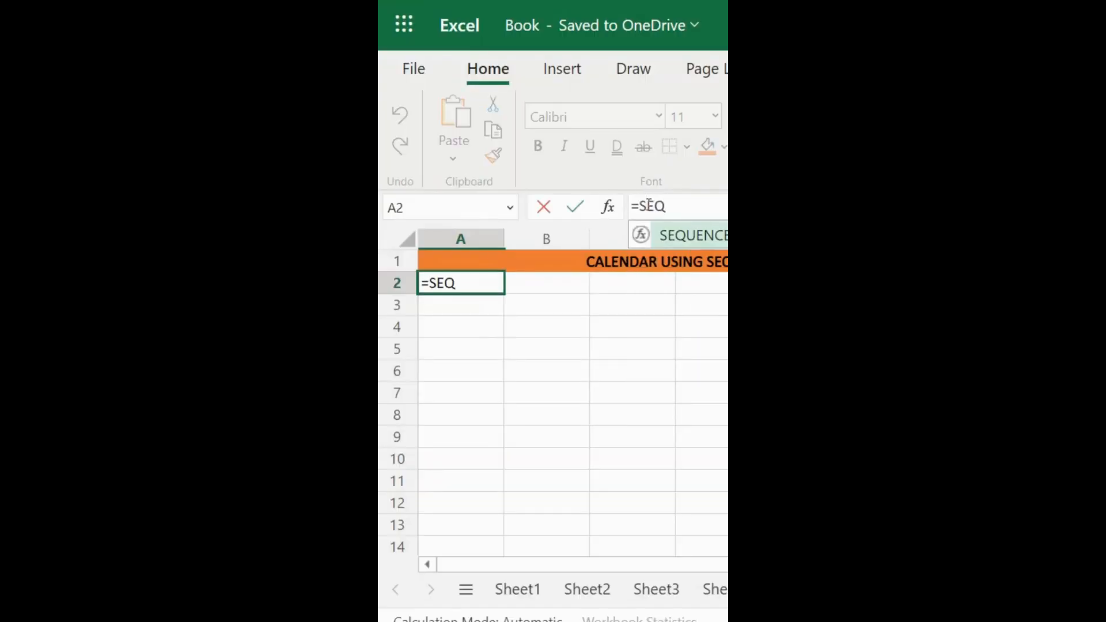
double_click(688, 236)
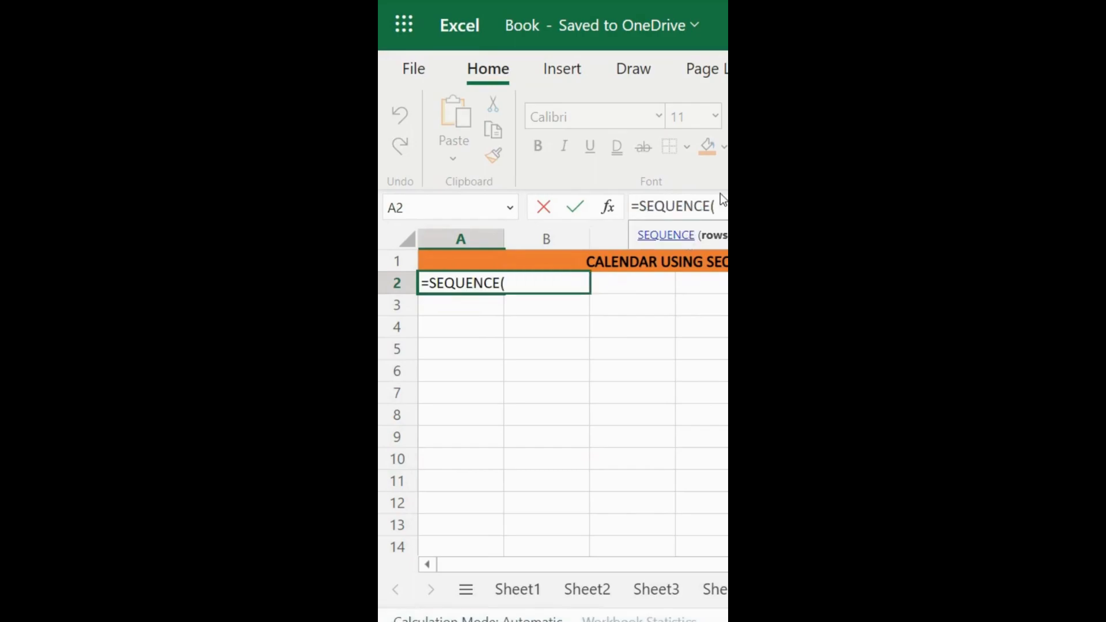
type("6,7,DAT")
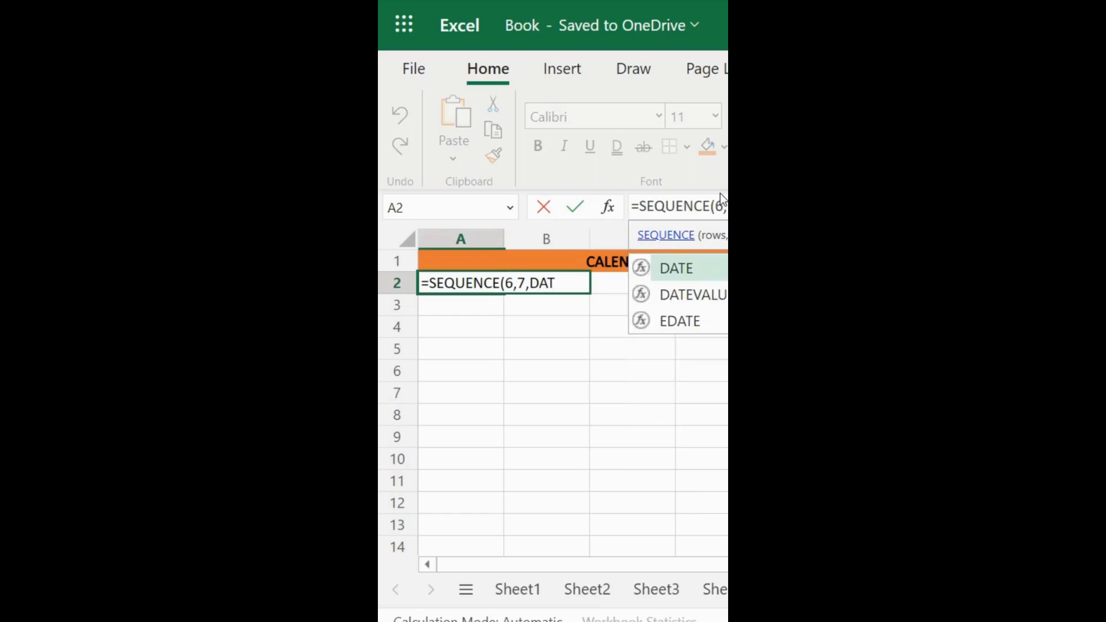
type("E(2022,")
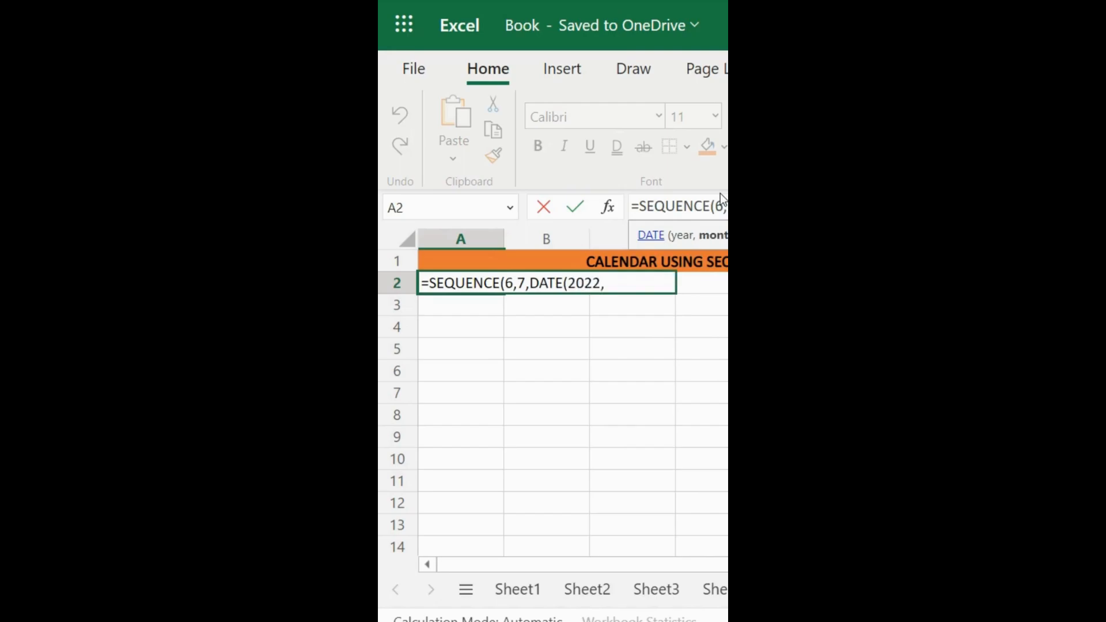
type("09,26)")
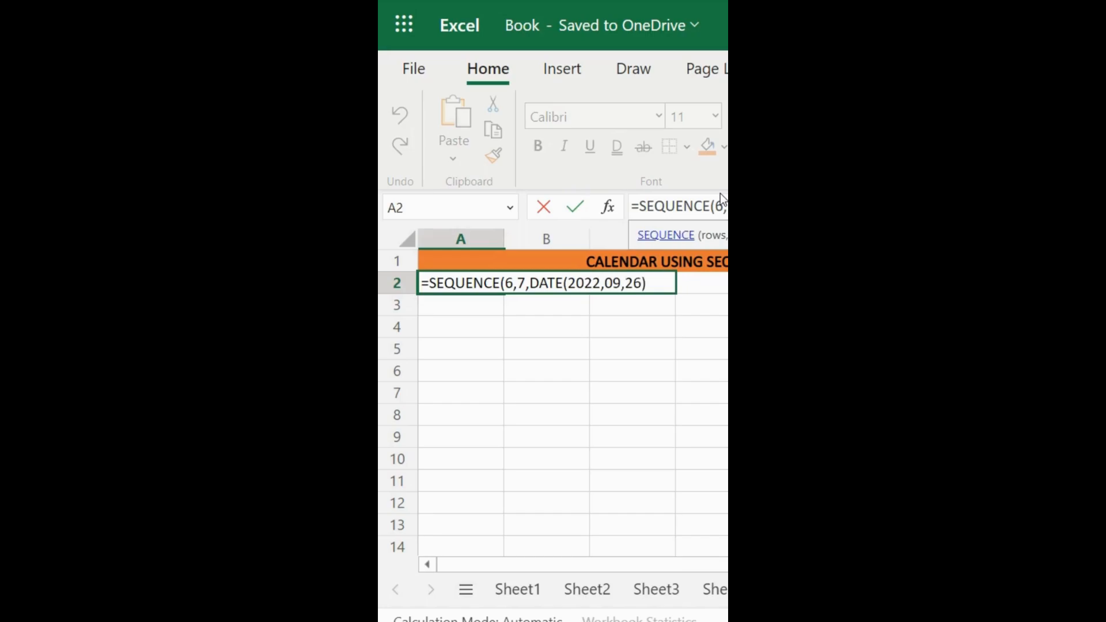
type(",1)")
key("Return")
left_click_drag(461, 283, 703, 395)
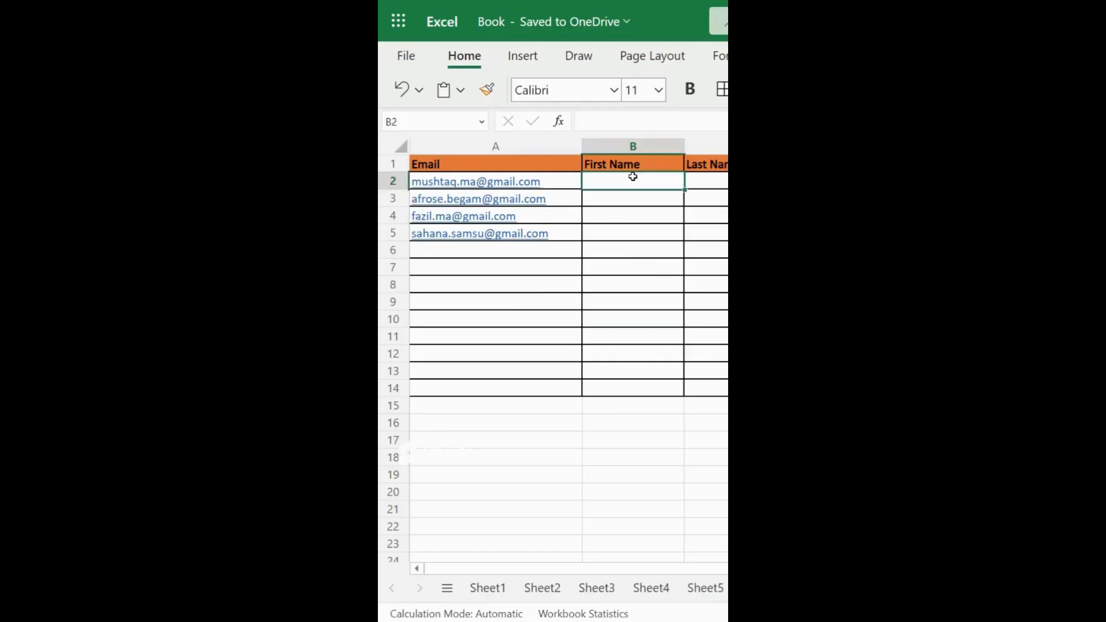
- Enter the first name, last name and initials "MM" for the first e-mail in B2:D2, all in capitals
type("MUSHTAQ")
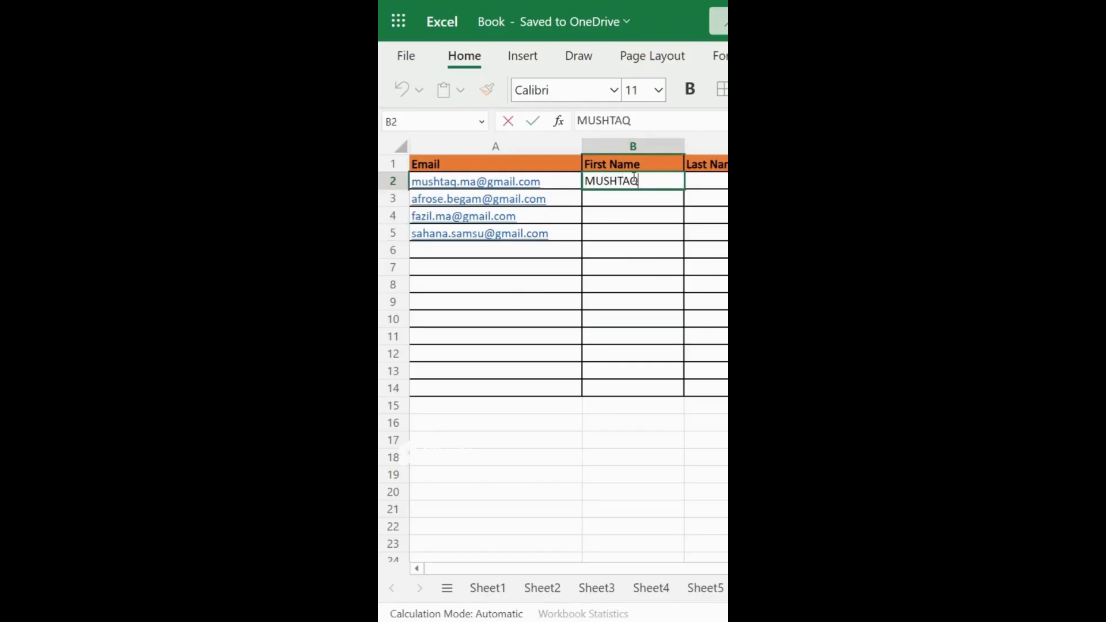
left_click(696, 179)
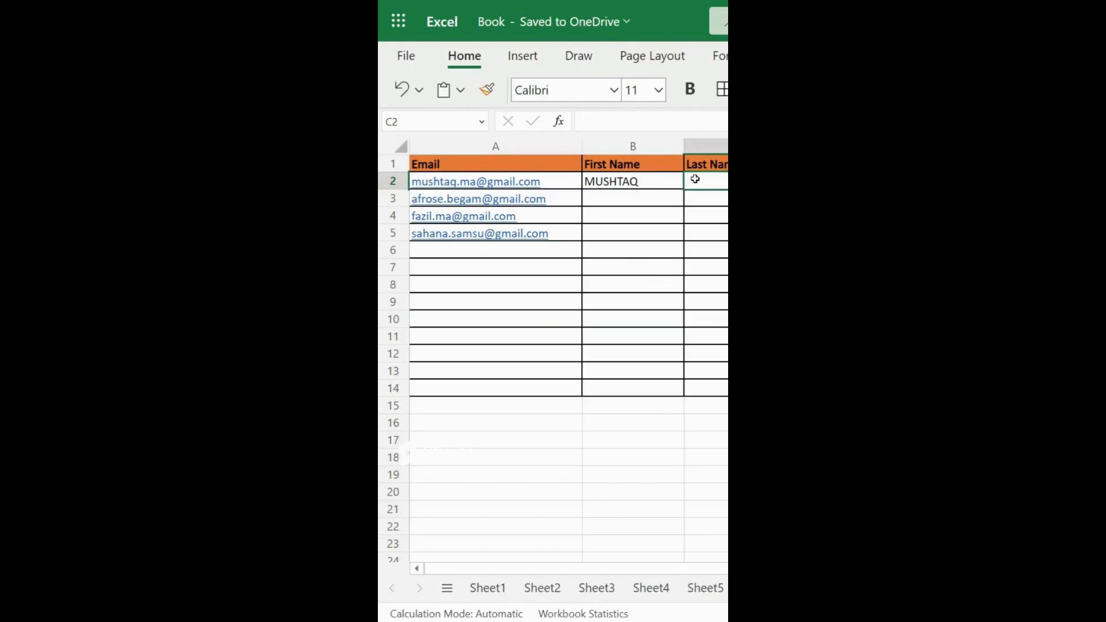
type("MA")
left_click(659, 191)
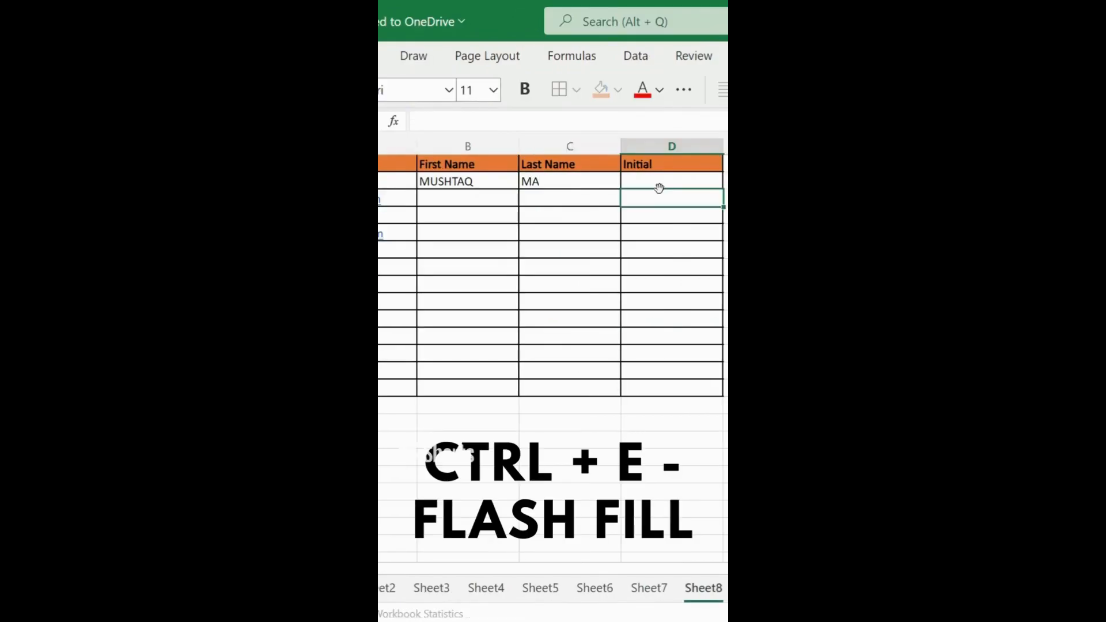
left_click(652, 181)
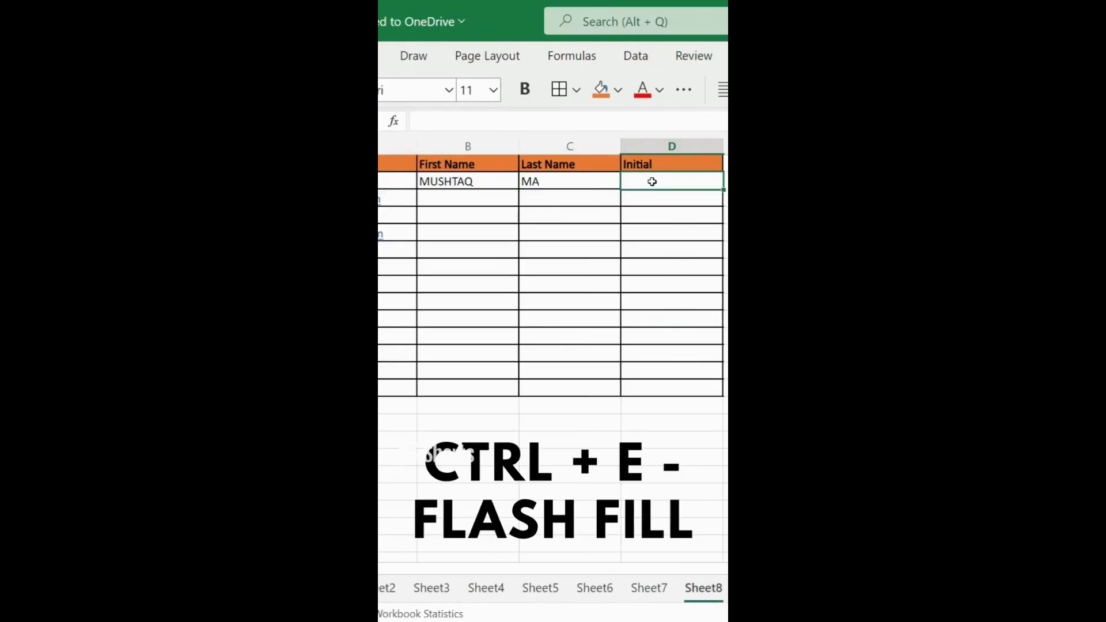
type("MM")
- Flash Fill the First Name, Last Name and Initial columns from row 3 down and select the filled name block
left_click(459, 192)
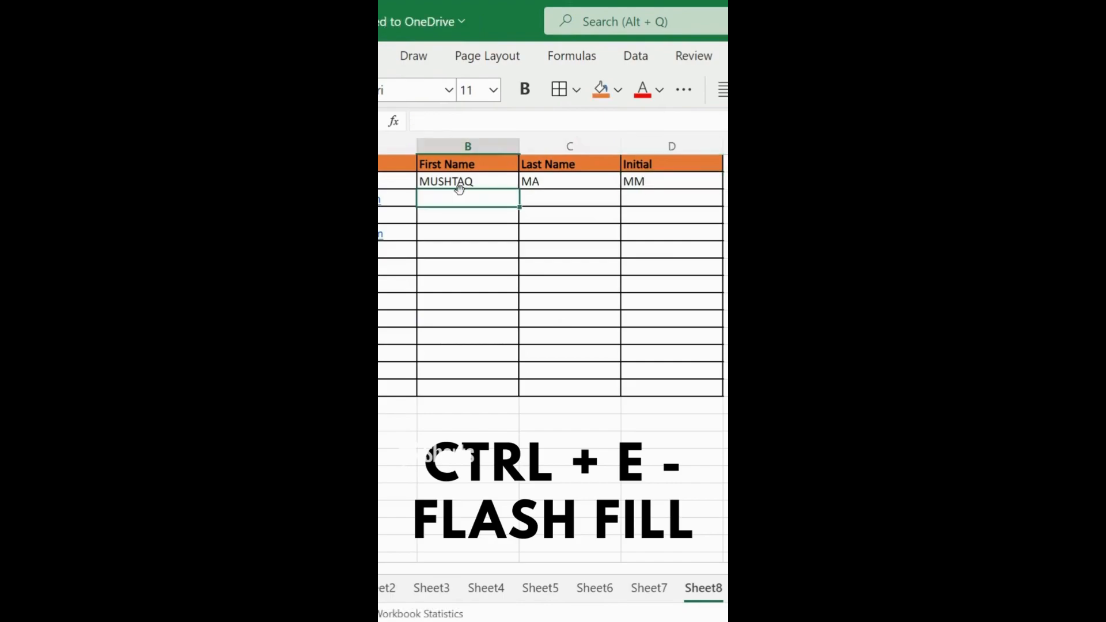
key("ctrl+e")
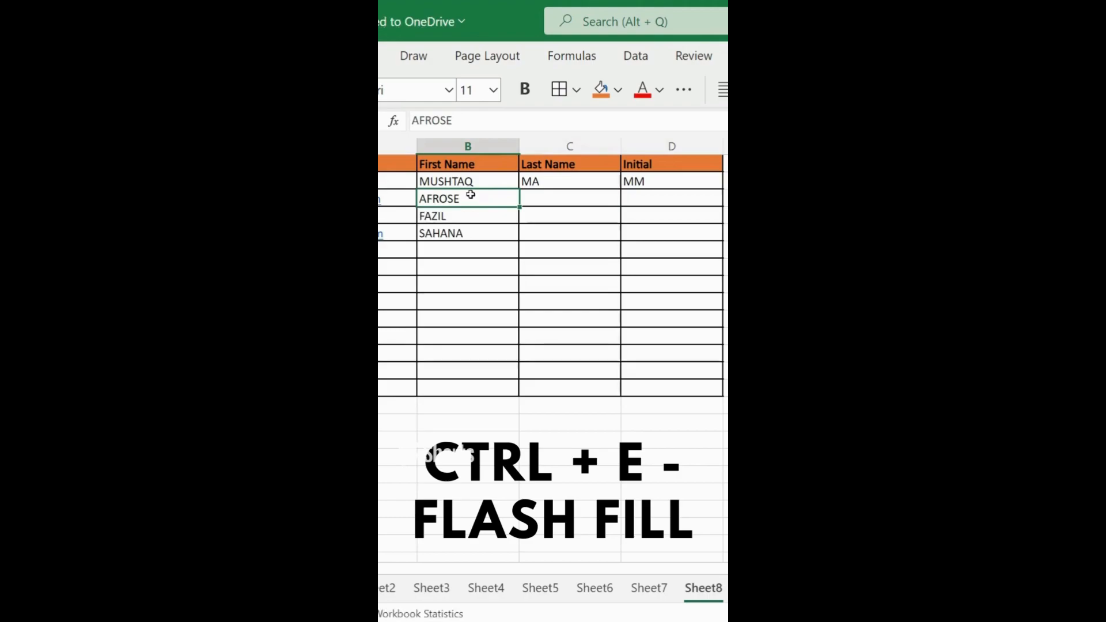
left_click(535, 197)
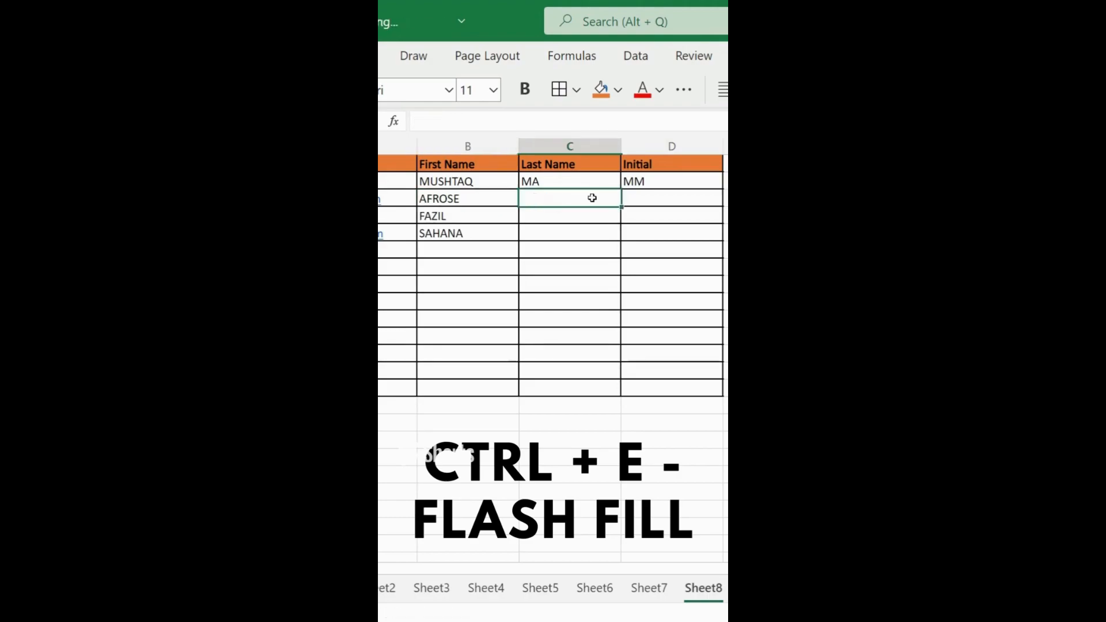
key("ctrl+e")
left_click(627, 199)
key("ctrl+e")
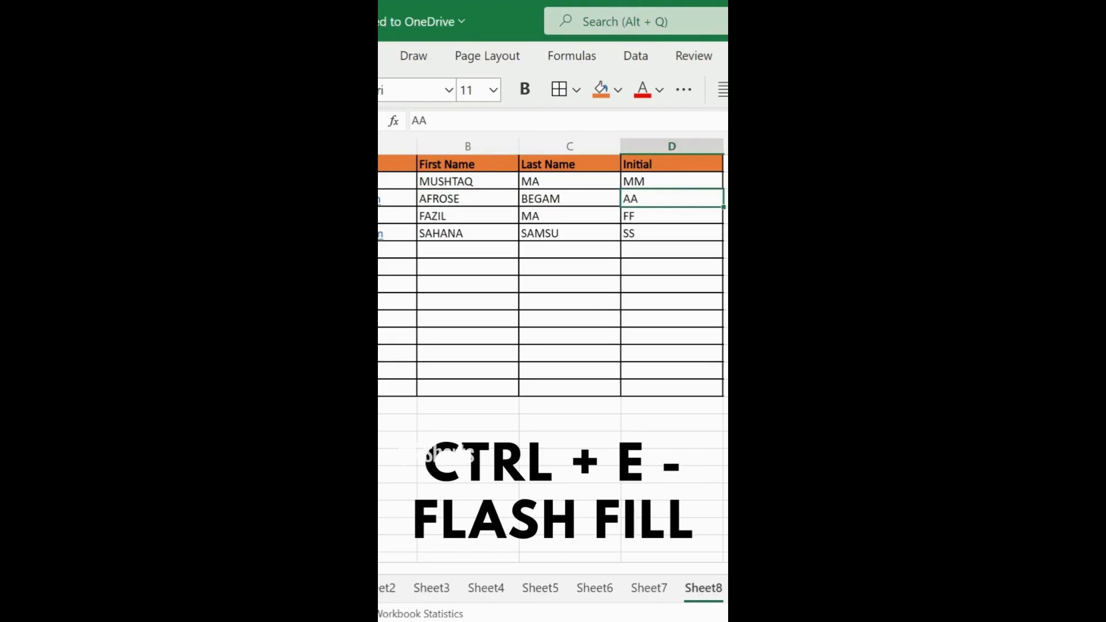
left_click_drag(433, 181, 644, 234)
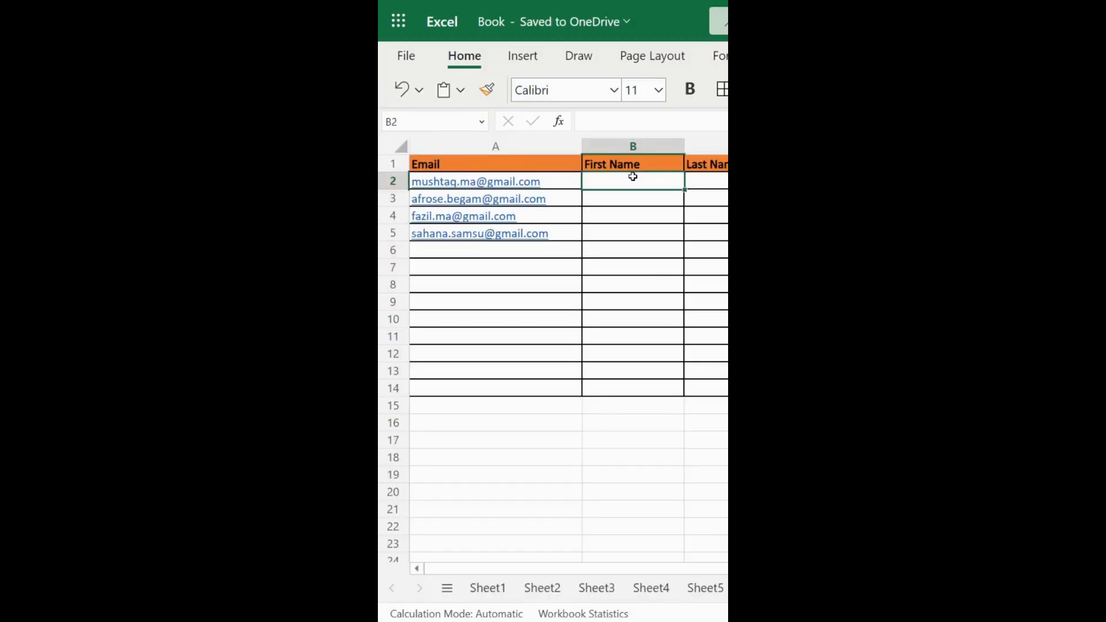
- Fill row 2 with the first contact's capitalized first name and last name and the initials "MM" as Flash Fill examples
type("MUSH")
type("TAQ")
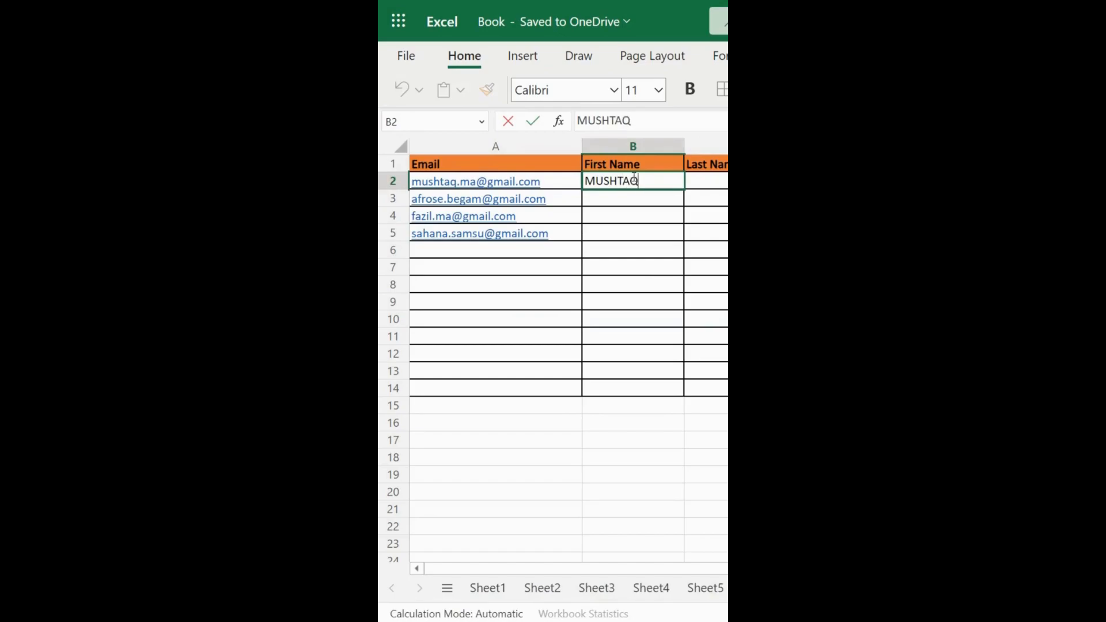
left_click(695, 179)
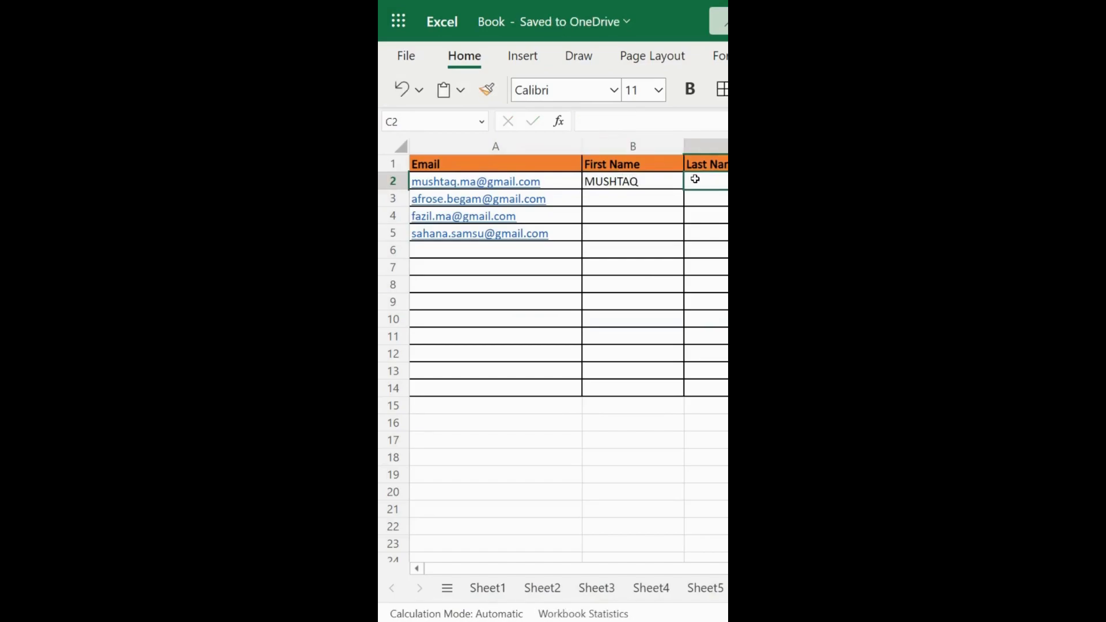
type("MA")
left_click(659, 192)
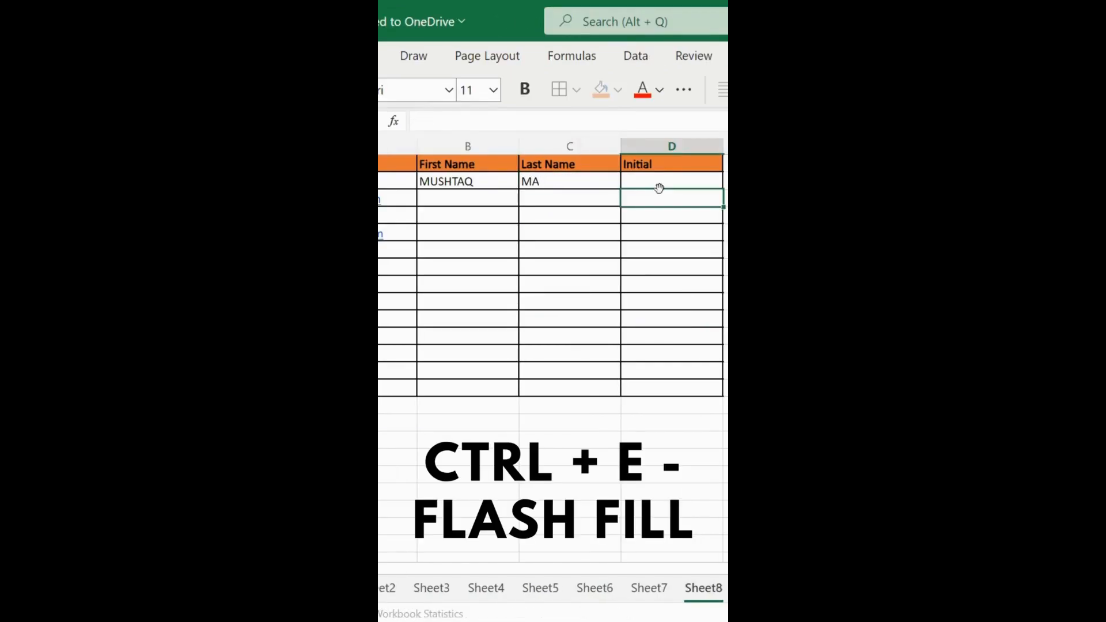
left_click(652, 181)
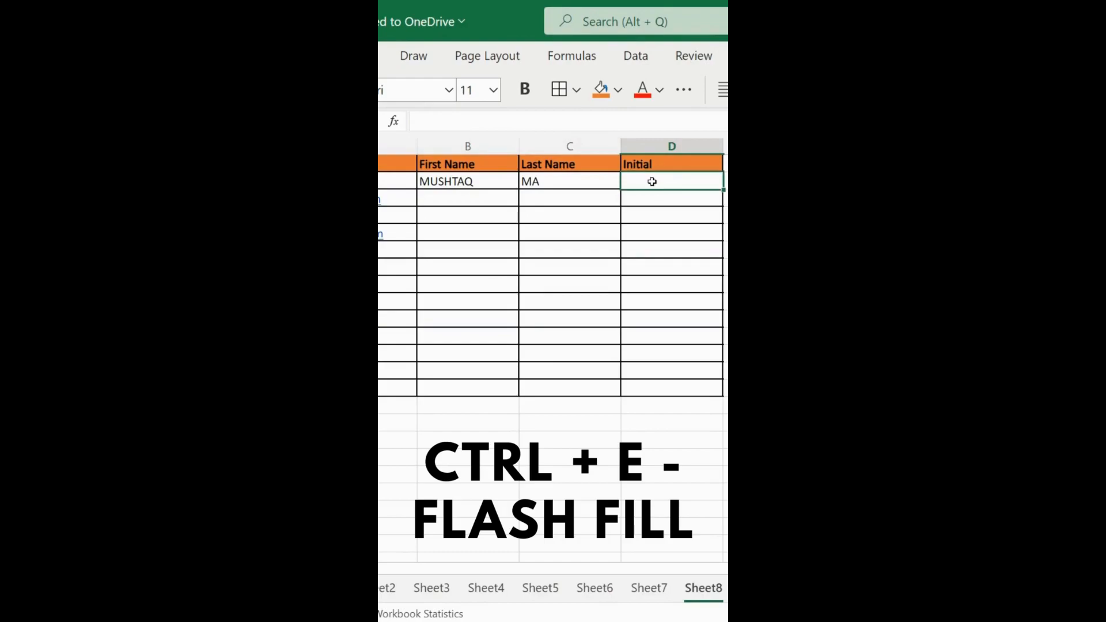
type("MM")
- Use Flash Fill in B3, C3 and D3 to complete the remaining first names, last names and initials, and select the results
left_click(461, 191)
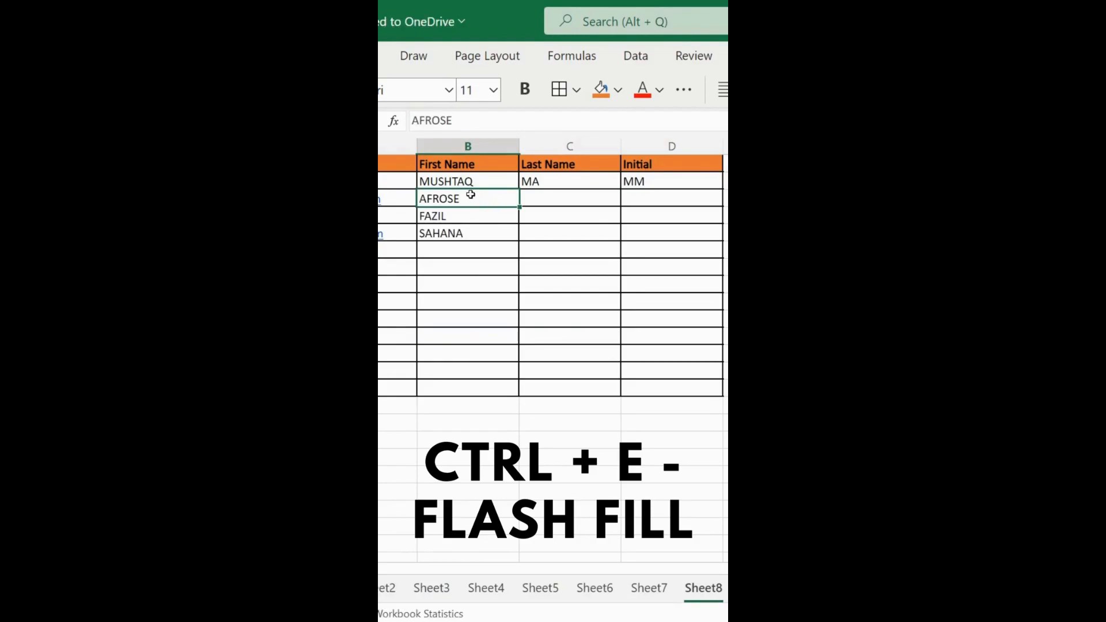
left_click(535, 197)
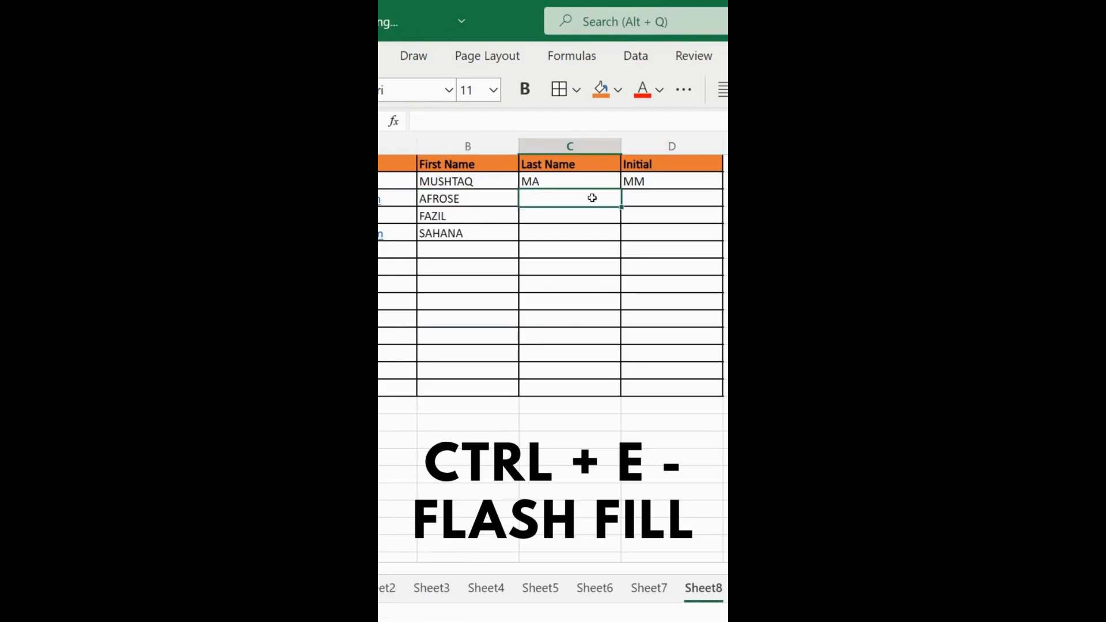
key("ctrl+e")
left_click(627, 199)
key("ctrl+e")
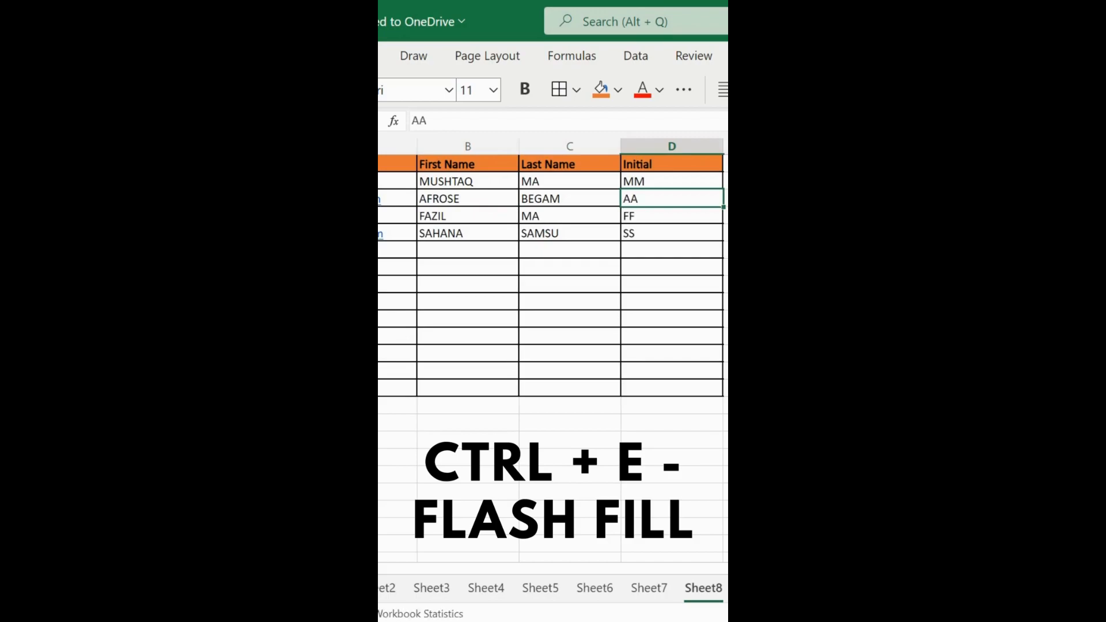
left_click_drag(444, 181, 644, 235)
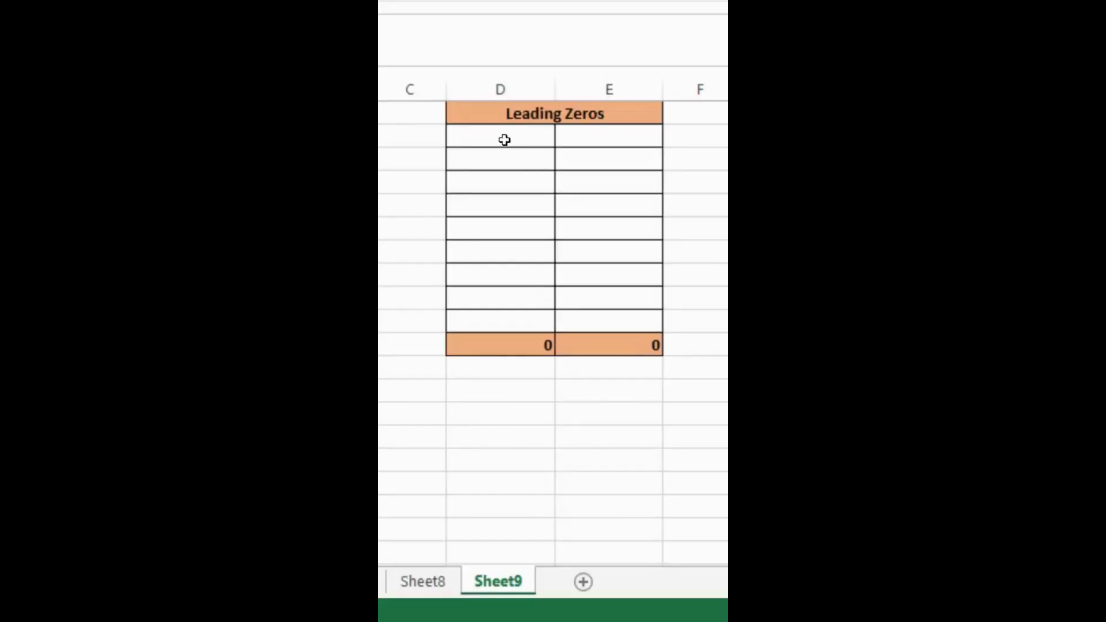
- Enter 1234 in the first column D cell under Leading Zeros with 0000 added in front, and reselect the cell
left_click(504, 138)
type("1234")
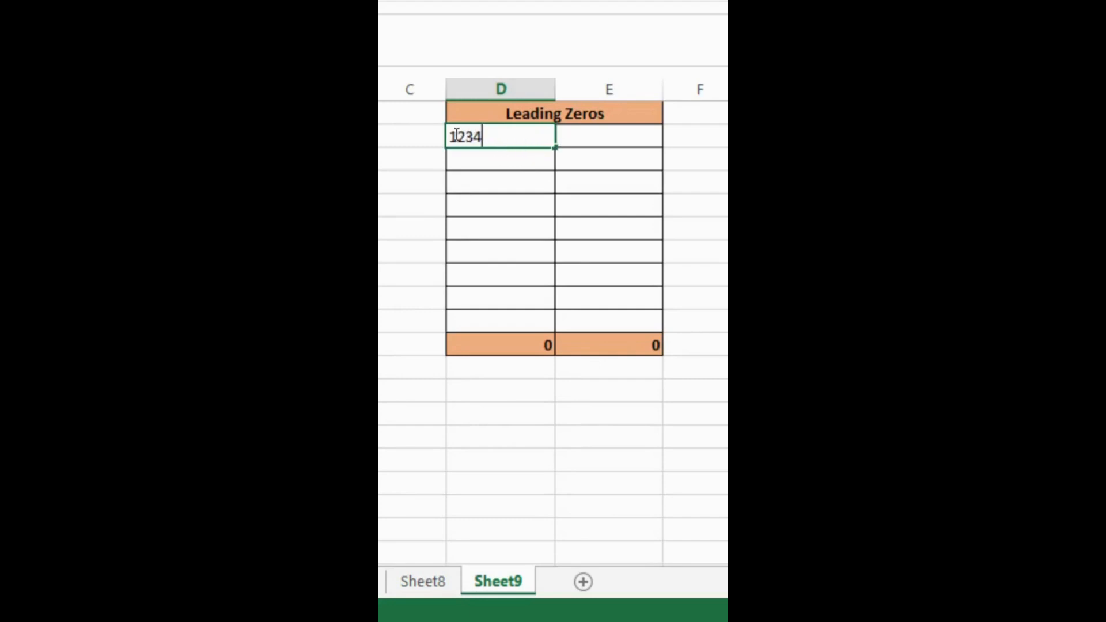
left_click(451, 137)
type("0000")
left_click(499, 156)
left_click(494, 139)
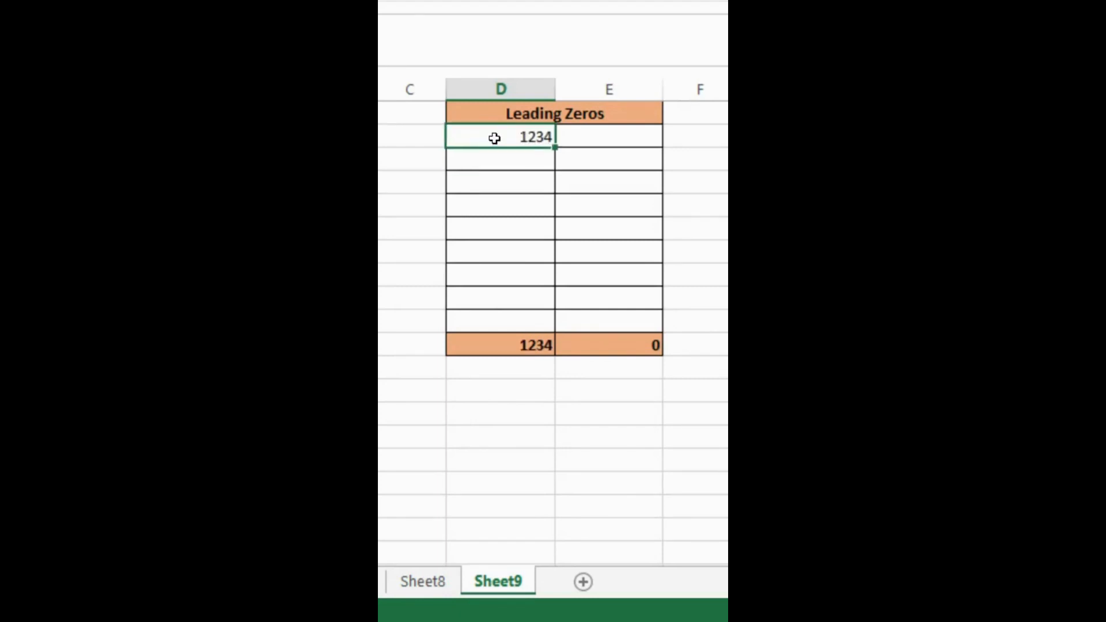
- Apply the custom number format 0000000 to the first column E cell under Leading Zeros
left_click(572, 140)
right_click(573, 140)
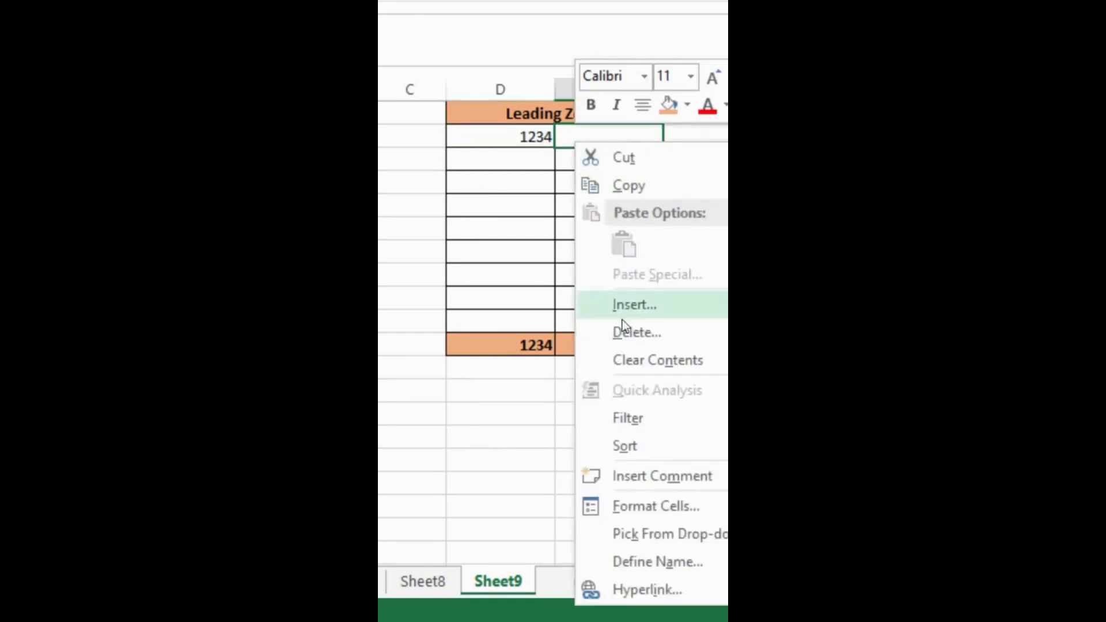
left_click(639, 508)
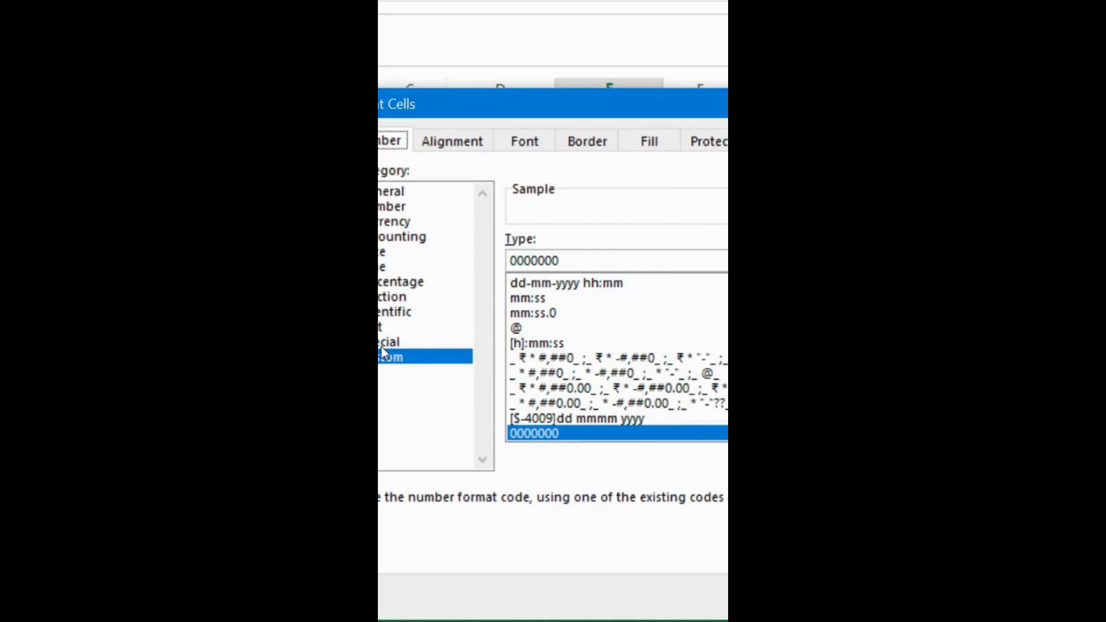
left_click(526, 260)
key("Return")
- Enter 0001234 in the first column E cell under Leading Zeros, and select the column E total and the entry to check them
type("0")
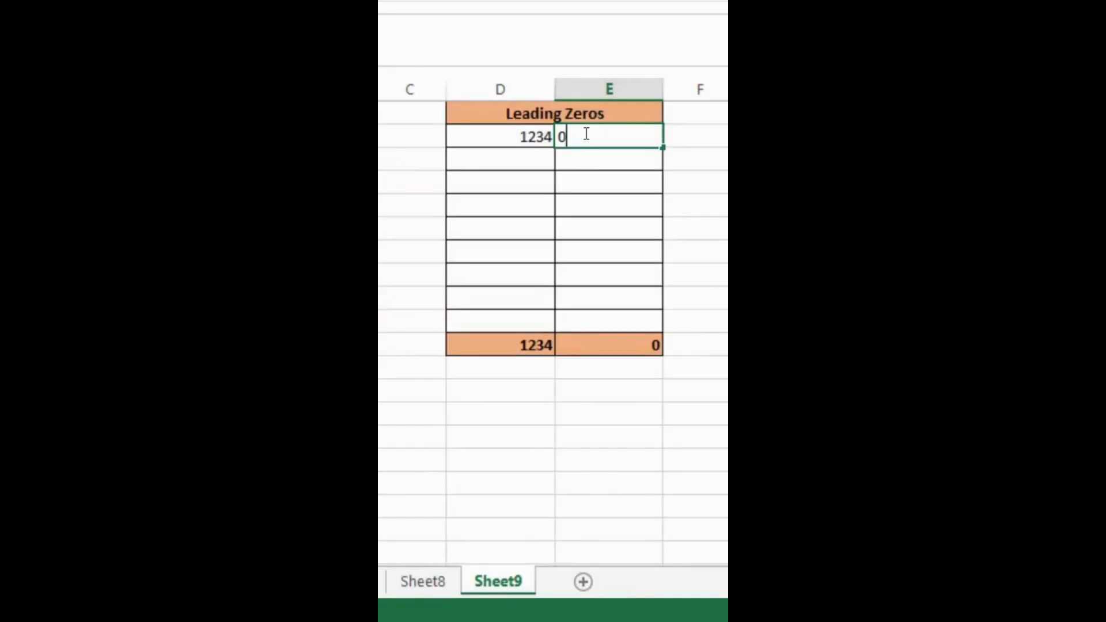
type("0001234")
key("Return")
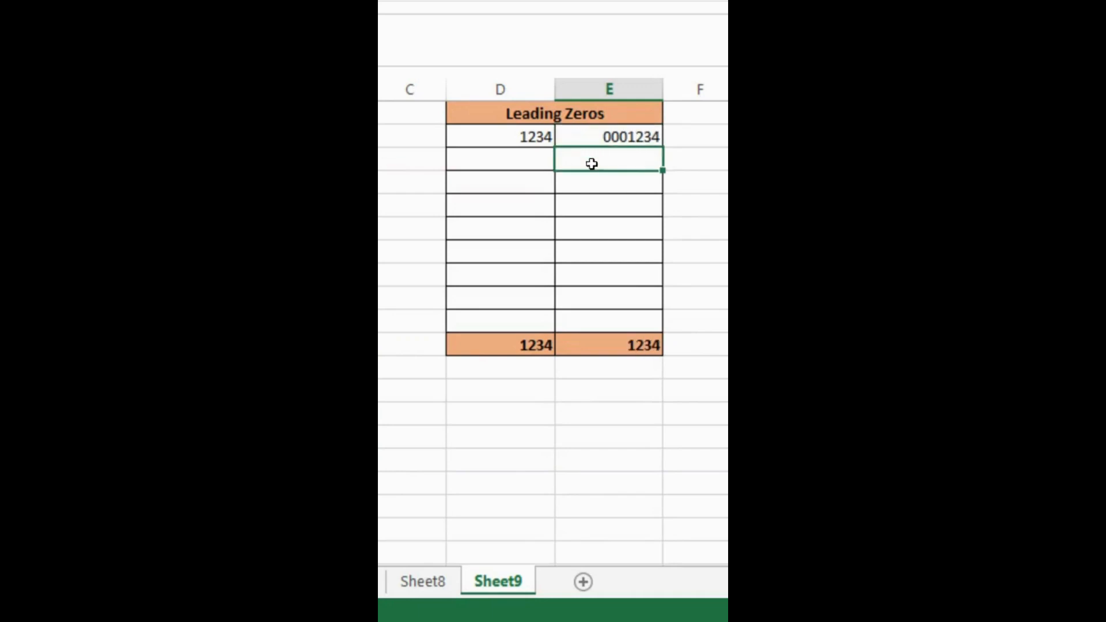
left_click(630, 140)
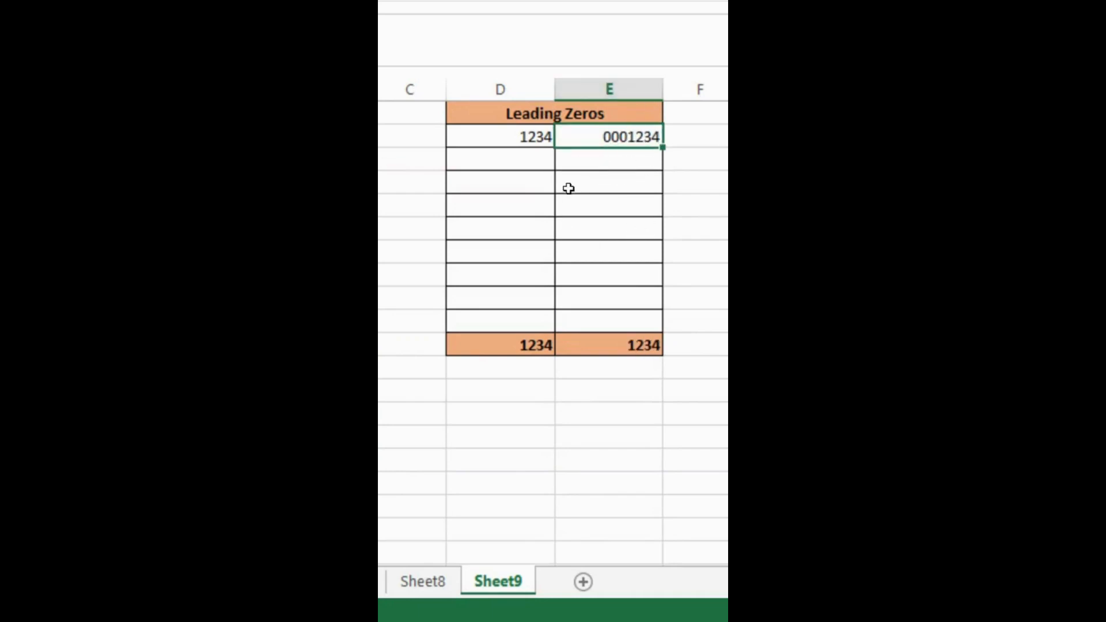
left_click(637, 348)
left_click(620, 135)
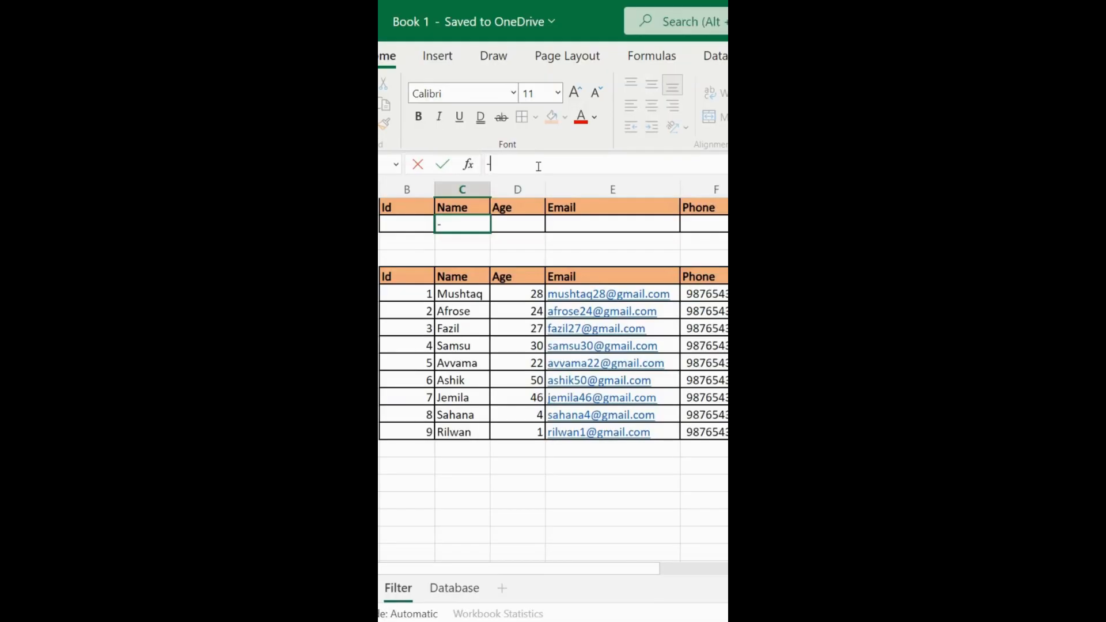
- Start an XLOOKUP formula in C2 under Name with B2 as the lookup value and B6:B14 as the lookup array
type("=XLOO")
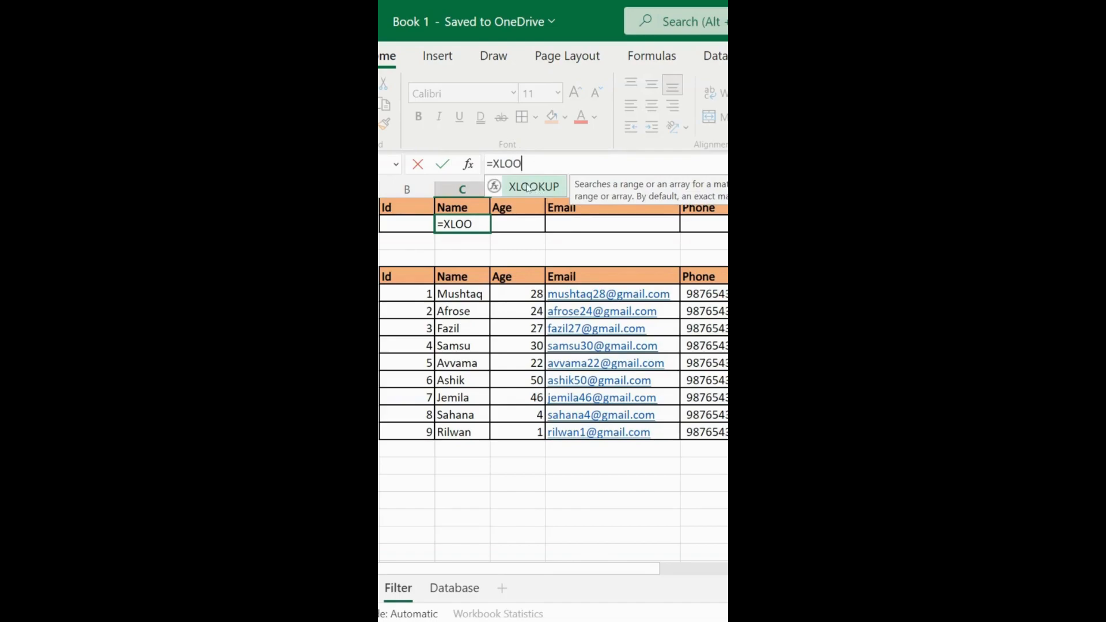
double_click(526, 187)
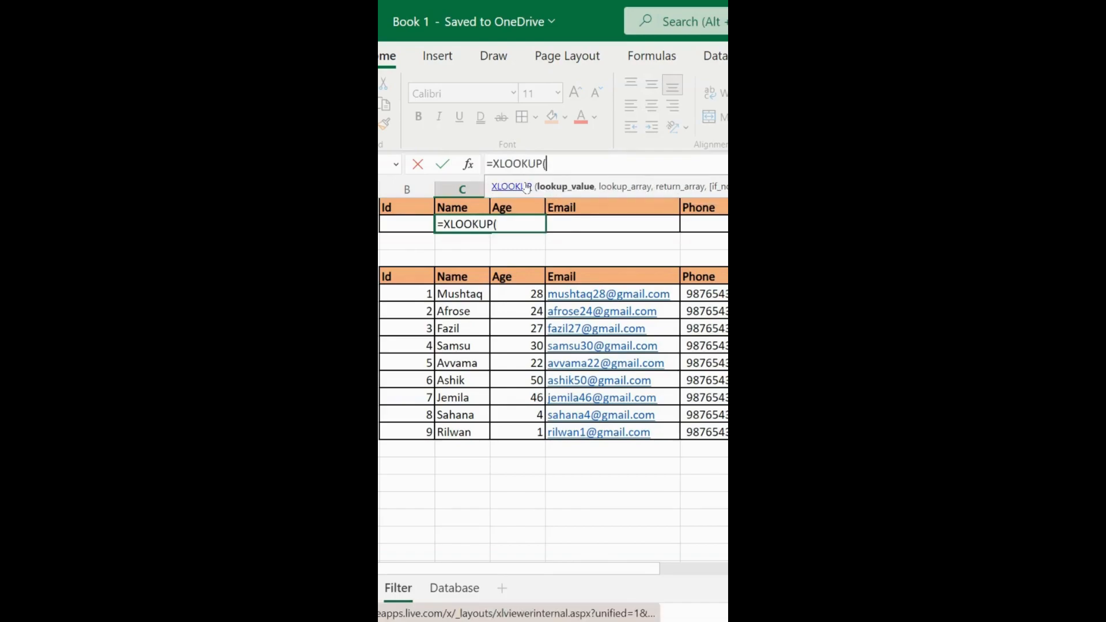
type("B2")
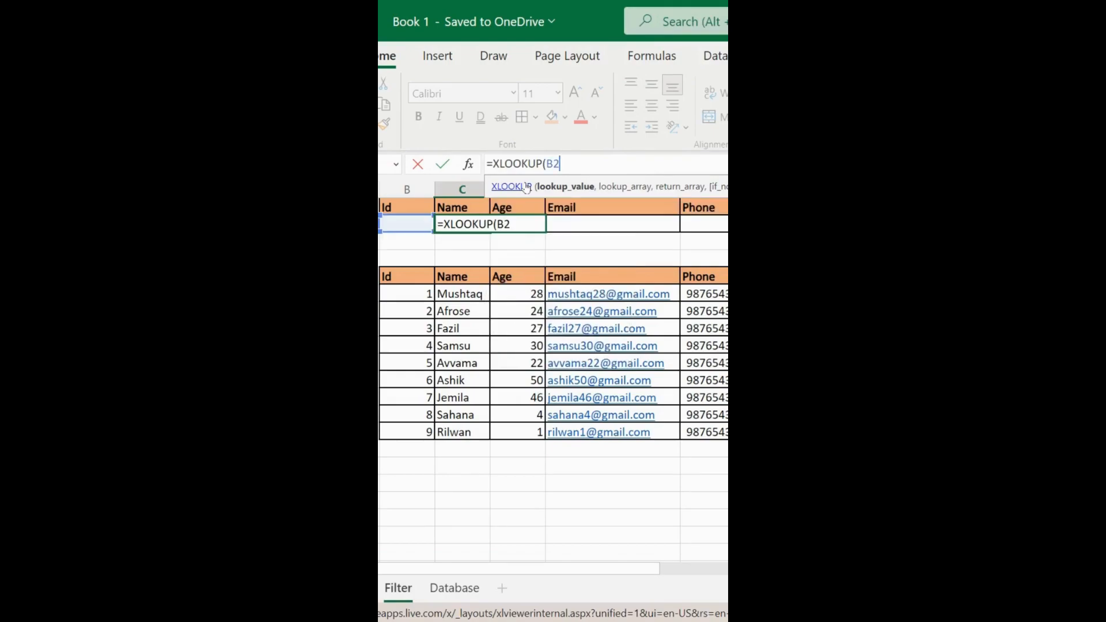
type(",")
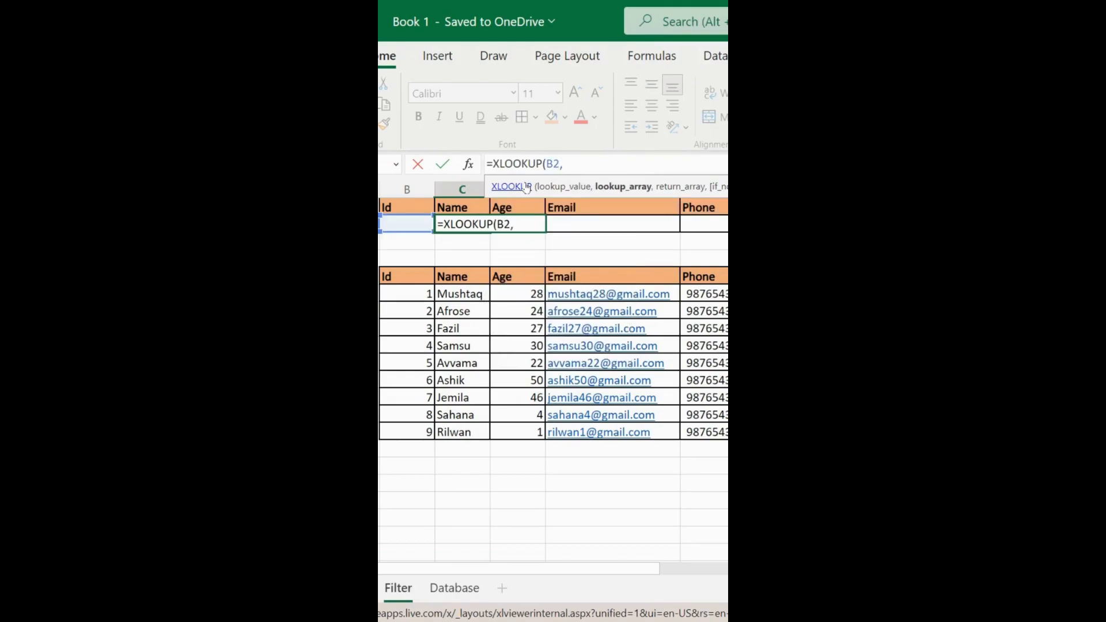
left_click(435, 293)
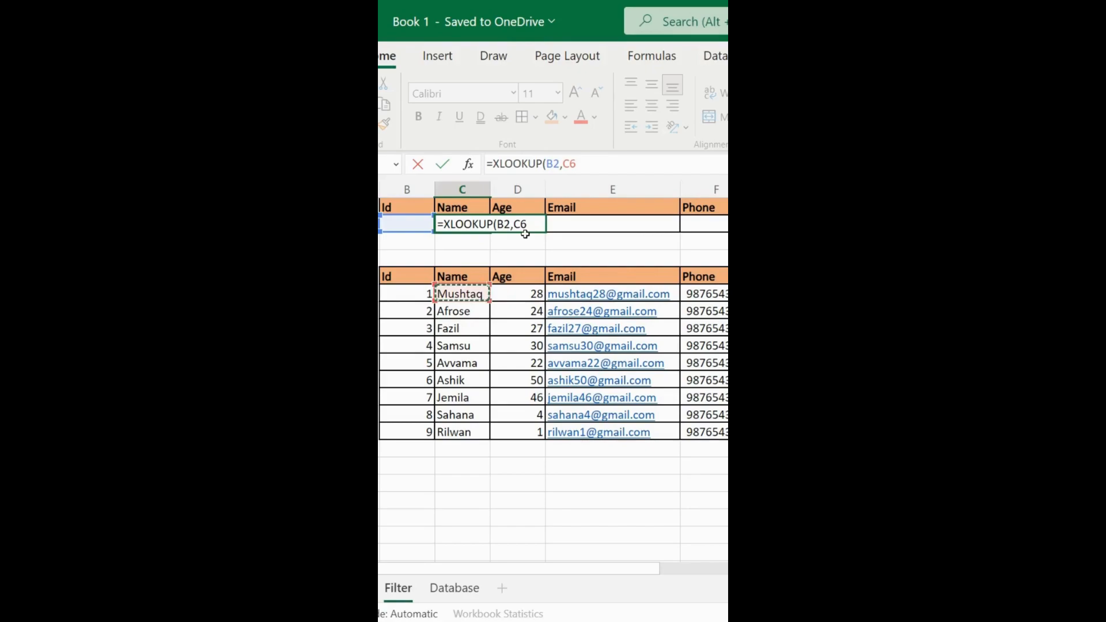
double_click(568, 163)
left_click_drag(410, 292, 409, 428)
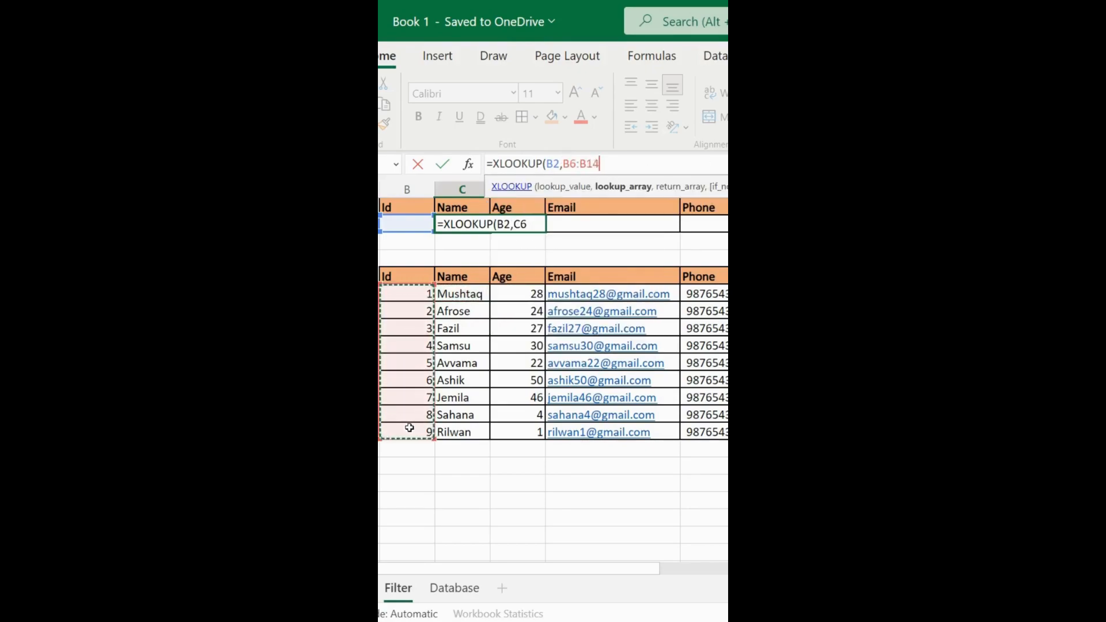
left_click(563, 222)
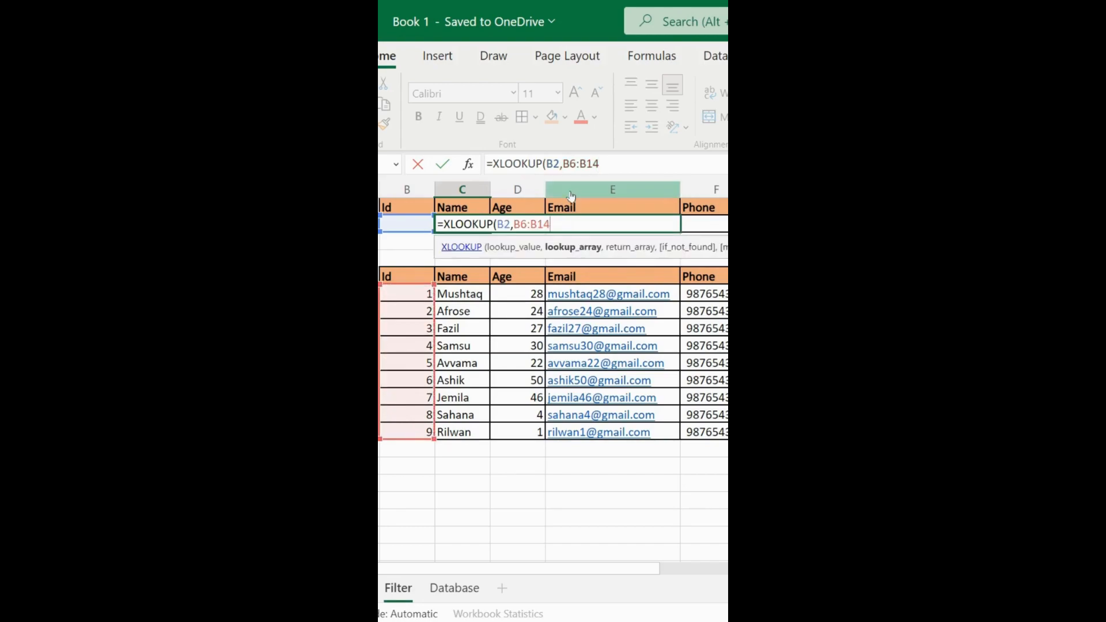
- Complete the XLOOKUP formula with the return array C6:F14 and the not-found text "No Records Found"
type(",")
left_click_drag(441, 291, 720, 433)
type(",")
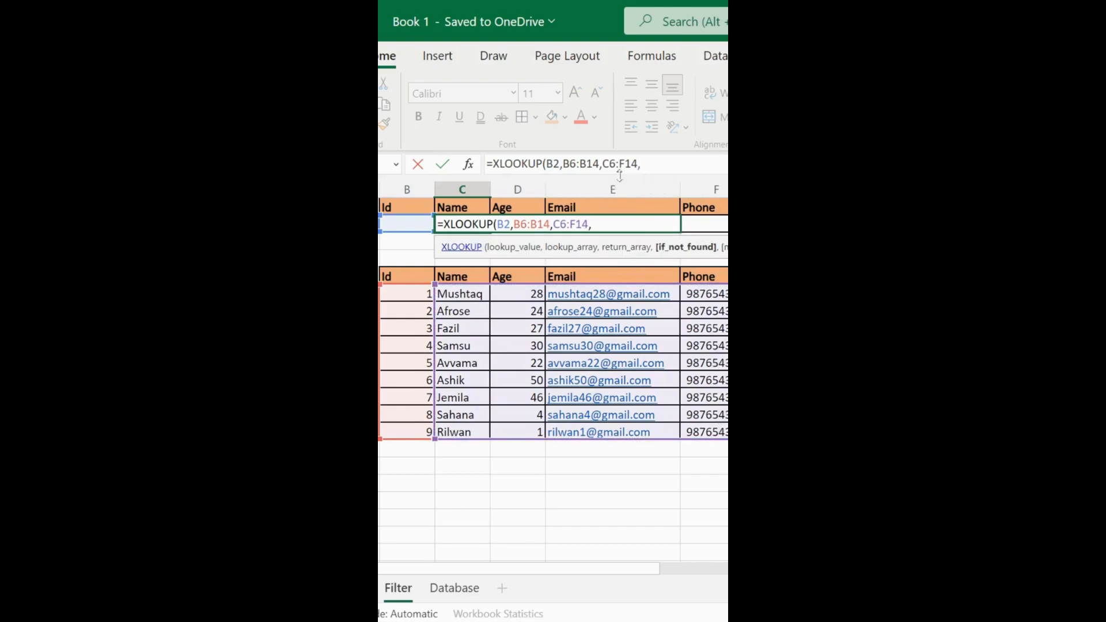
type("\"No Records")
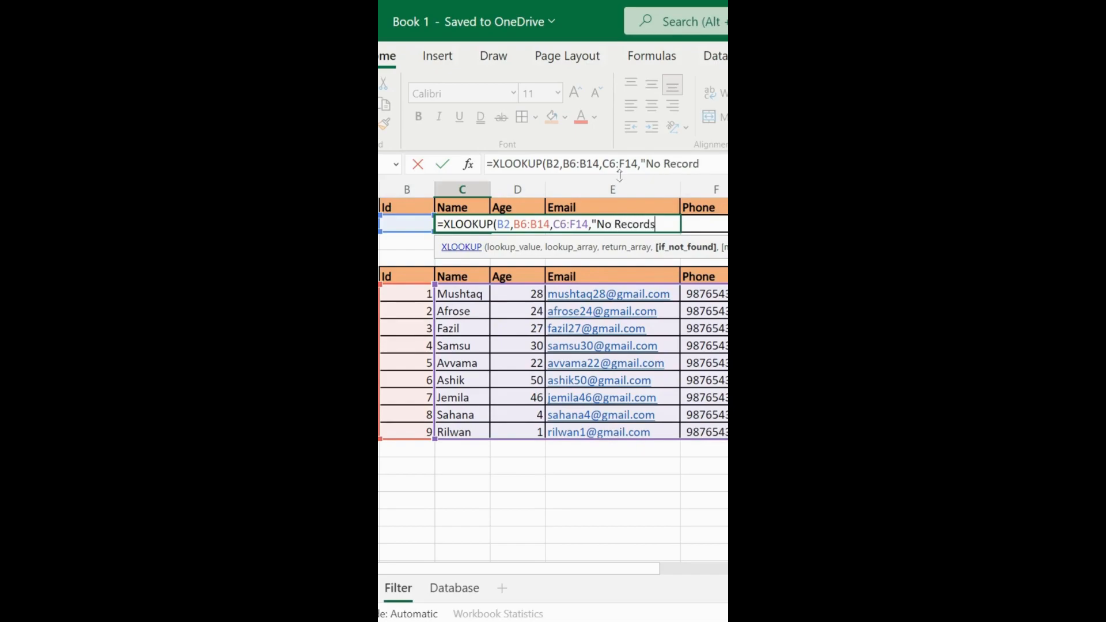
type(" Found\"")
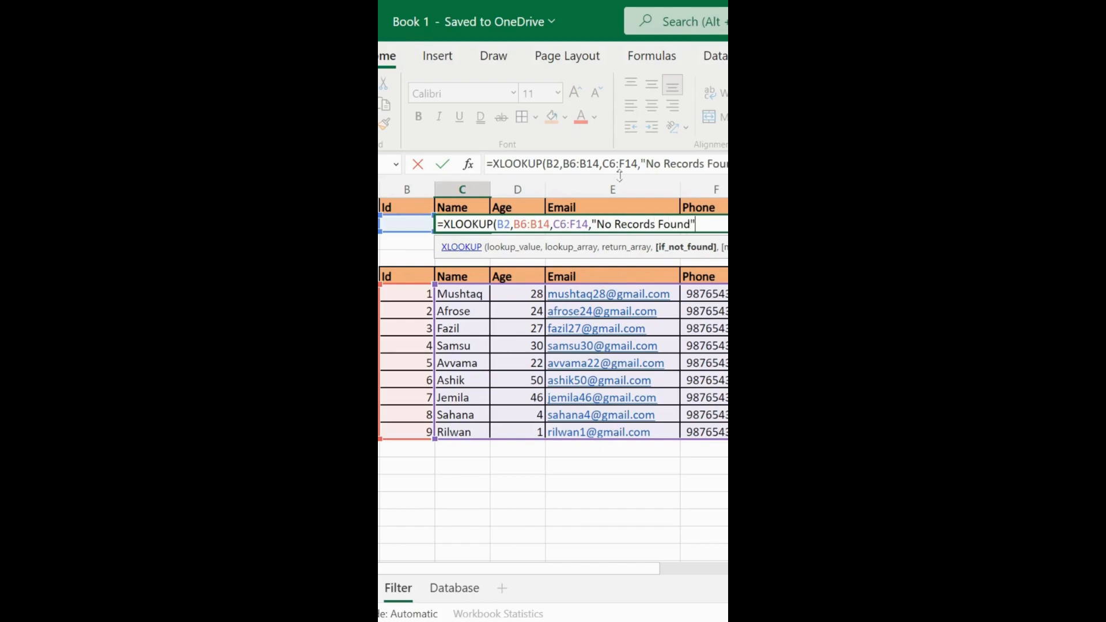
type(")")
key("Return")
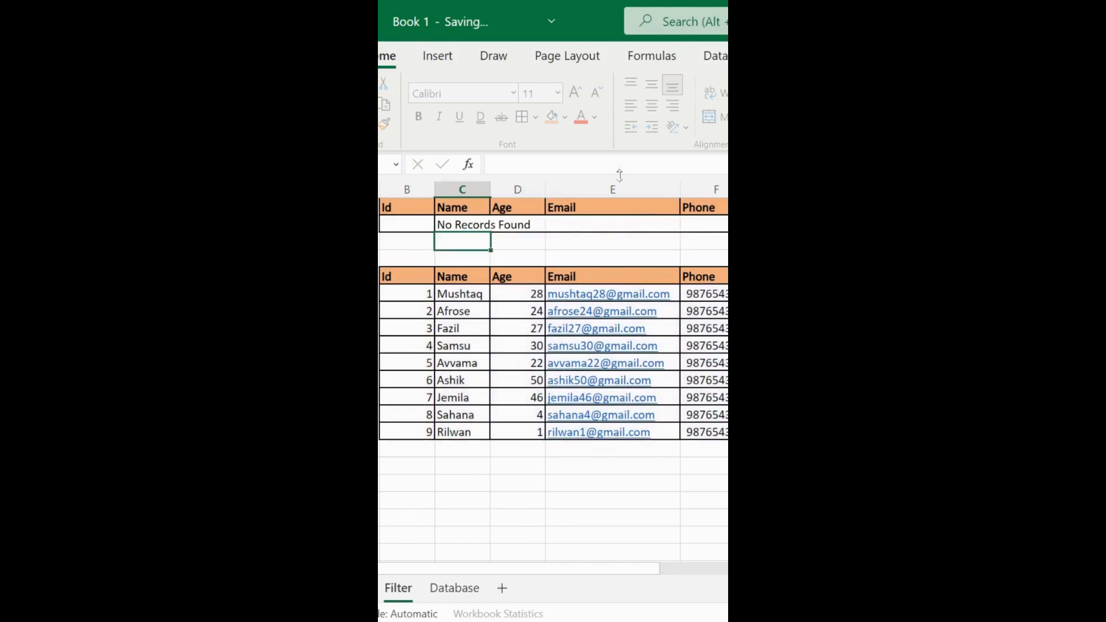
- Test the lookup by entering the Ids 2, 1 and 5 one after another in B2
left_click(399, 224)
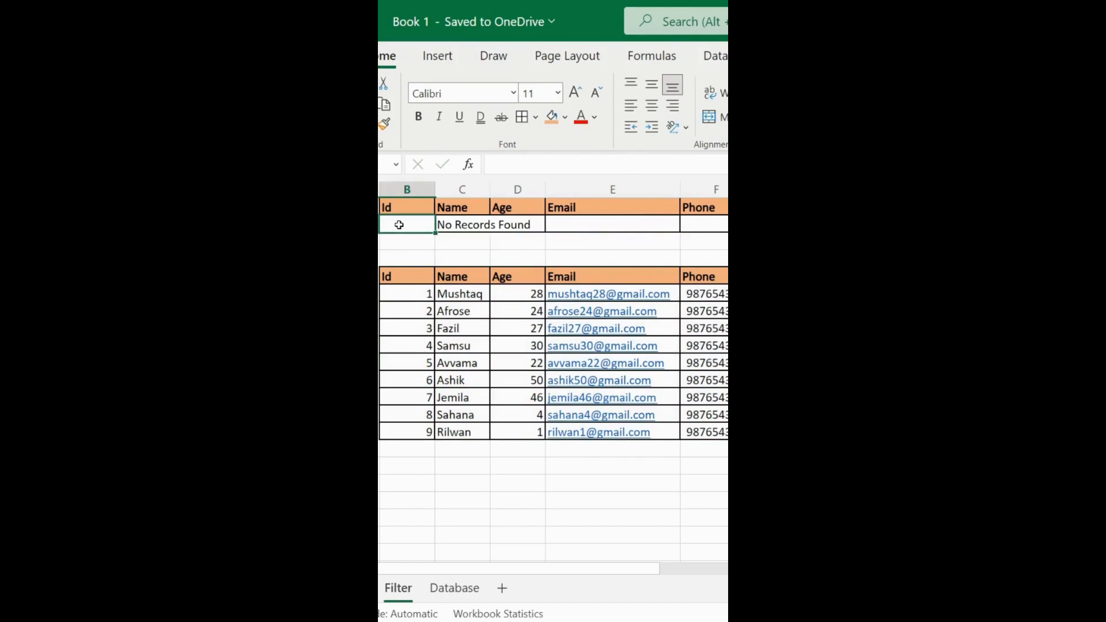
type("2")
left_click(410, 241)
left_click(407, 220)
type("1")
left_click(405, 243)
left_click(405, 223)
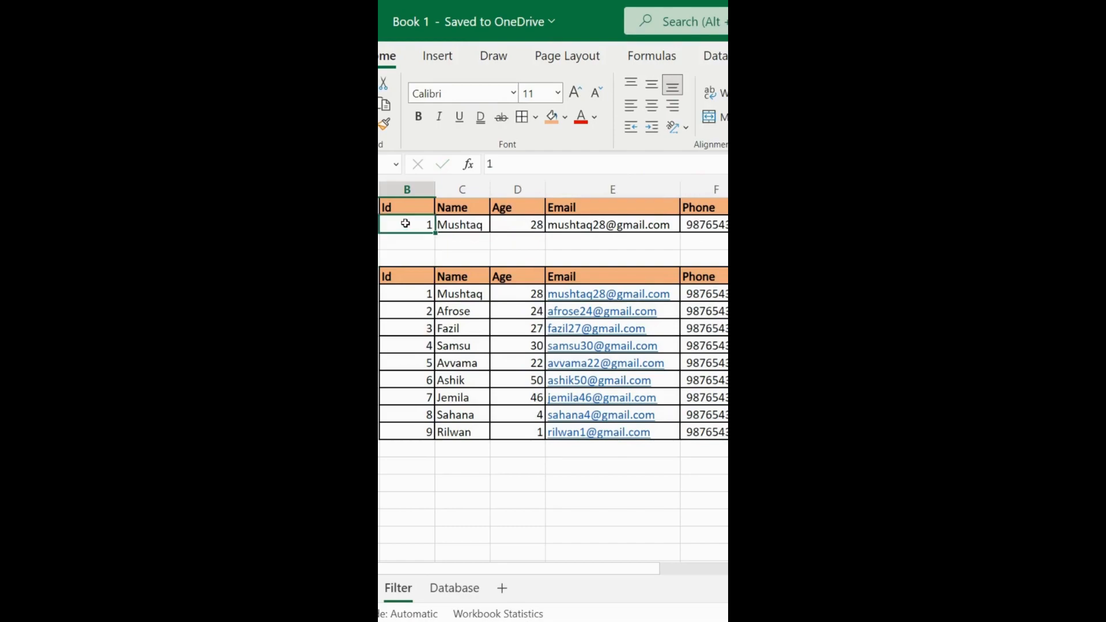
type("5")
left_click(404, 242)
left_click(398, 217)
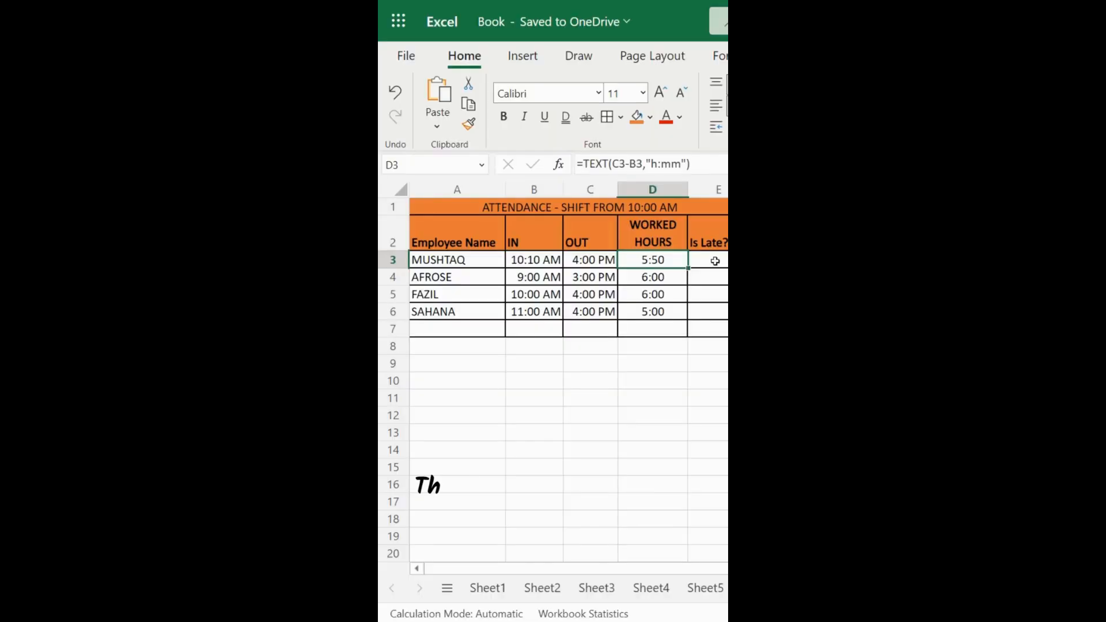
- Enter an IF formula in E3 under Is Late? that returns "YES" when B3>$F$3 and otherwise "NO", and fill it down to E6
left_click(715, 260)
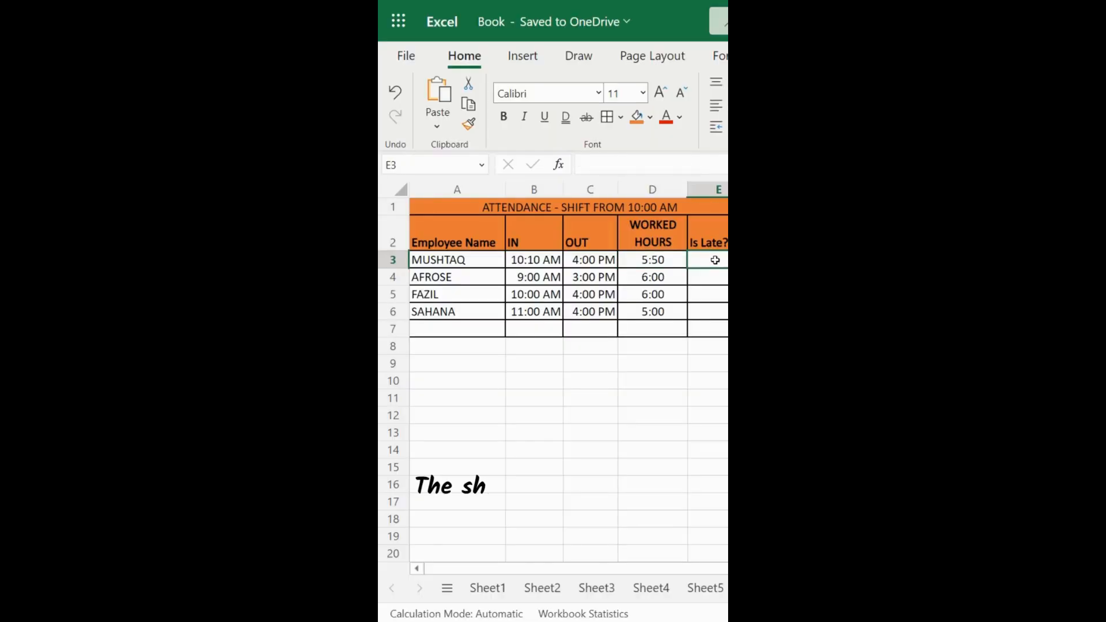
left_click(623, 164)
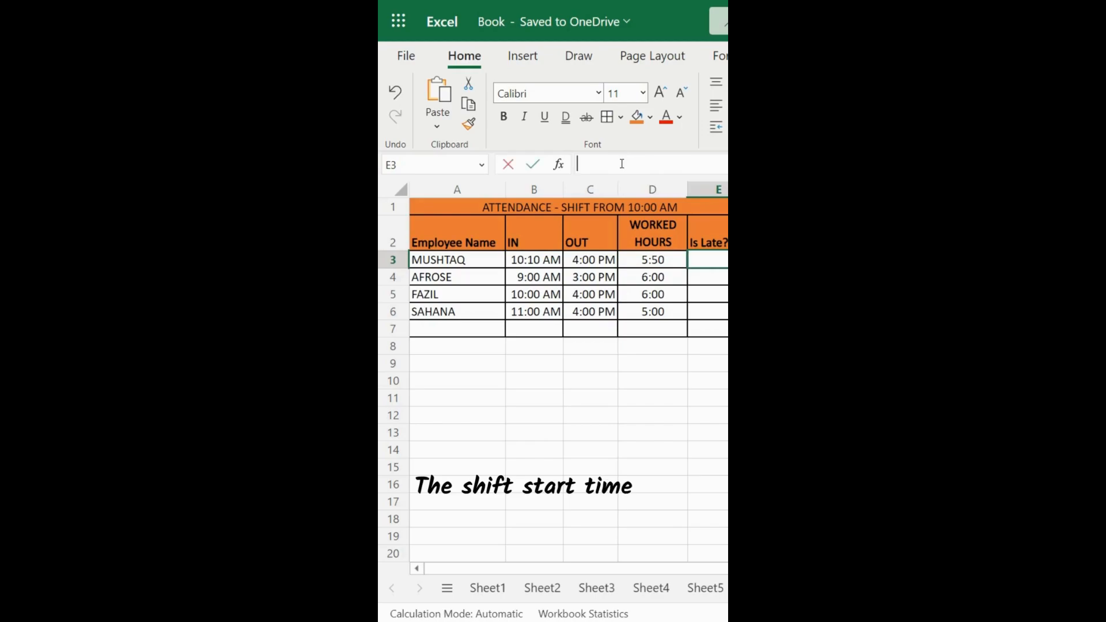
type("=")
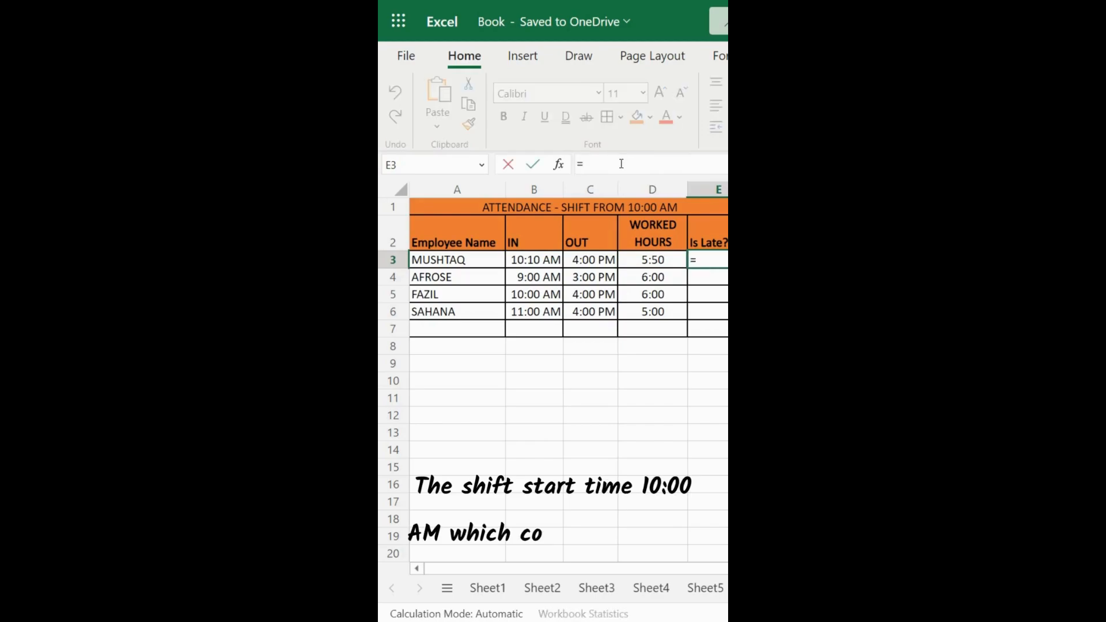
type("IF(")
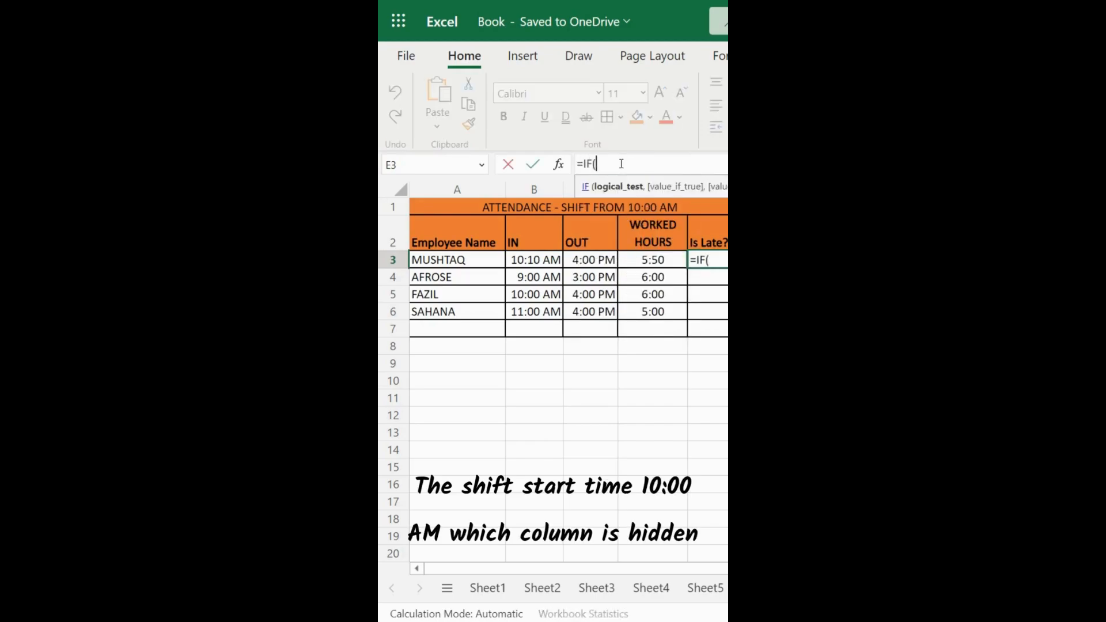
left_click(535, 259)
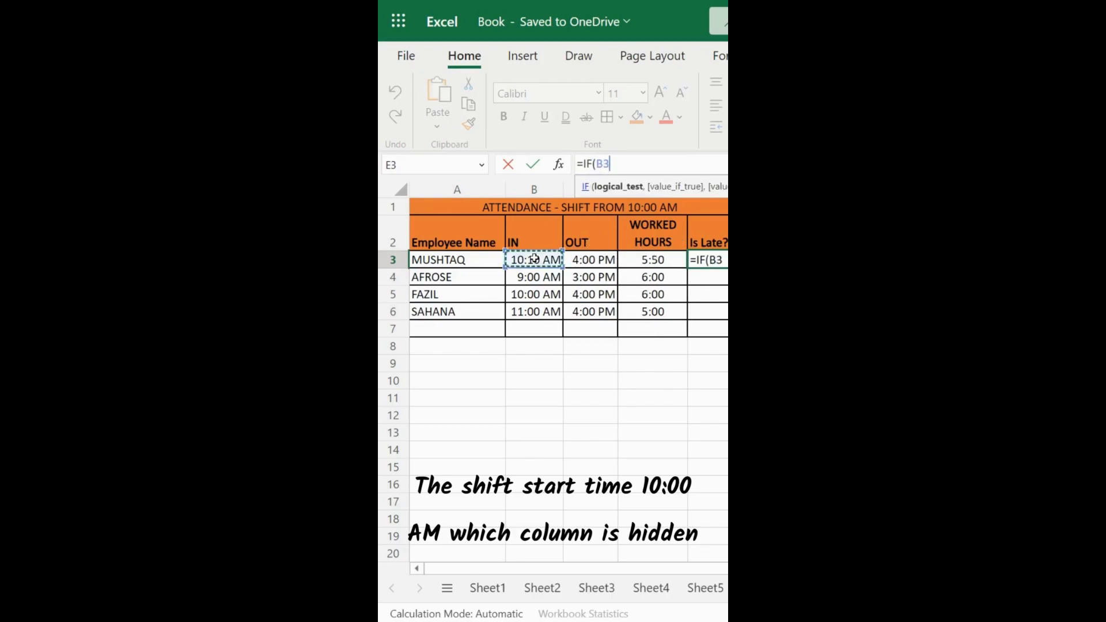
type(">")
type("$f$3,")
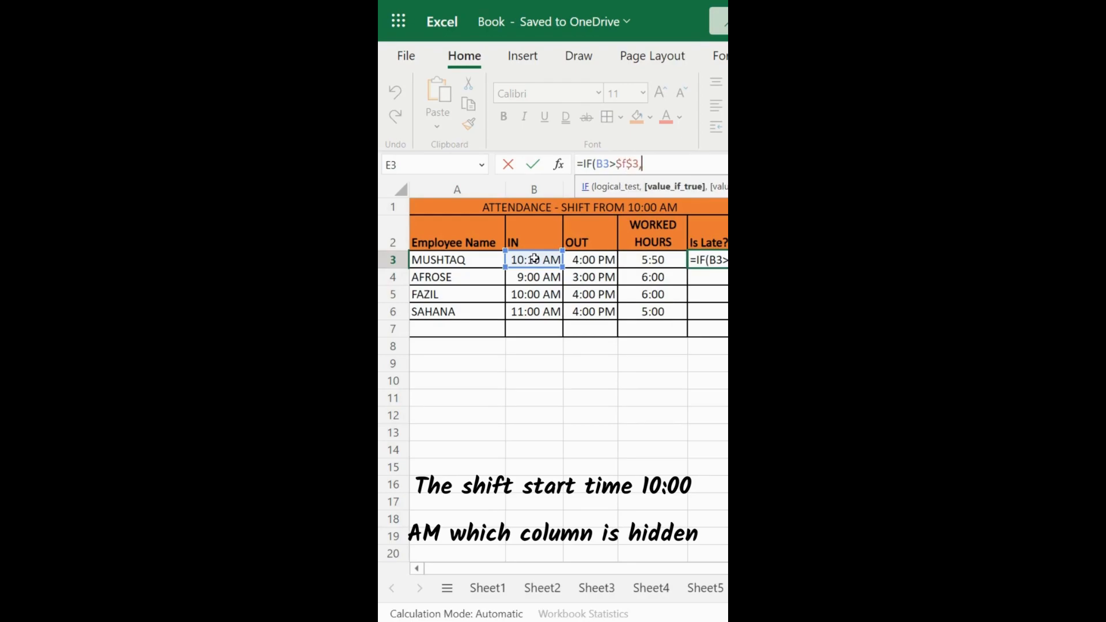
type("\"YES\",\"")
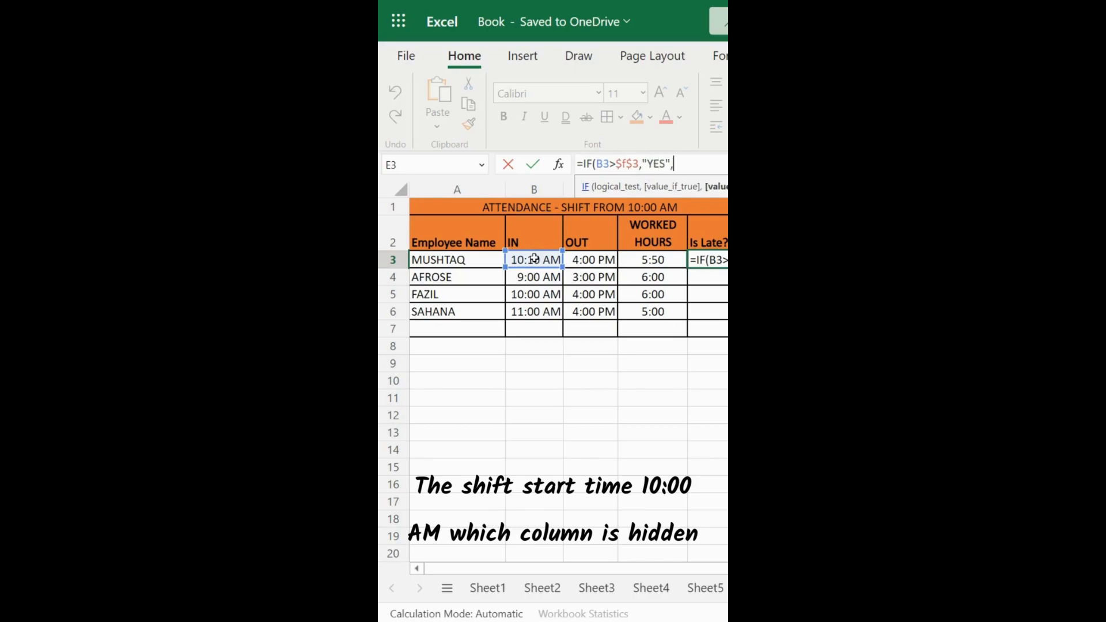
type("NO")
key("Return")
left_click(716, 259)
left_click_drag(725, 267, 709, 311)
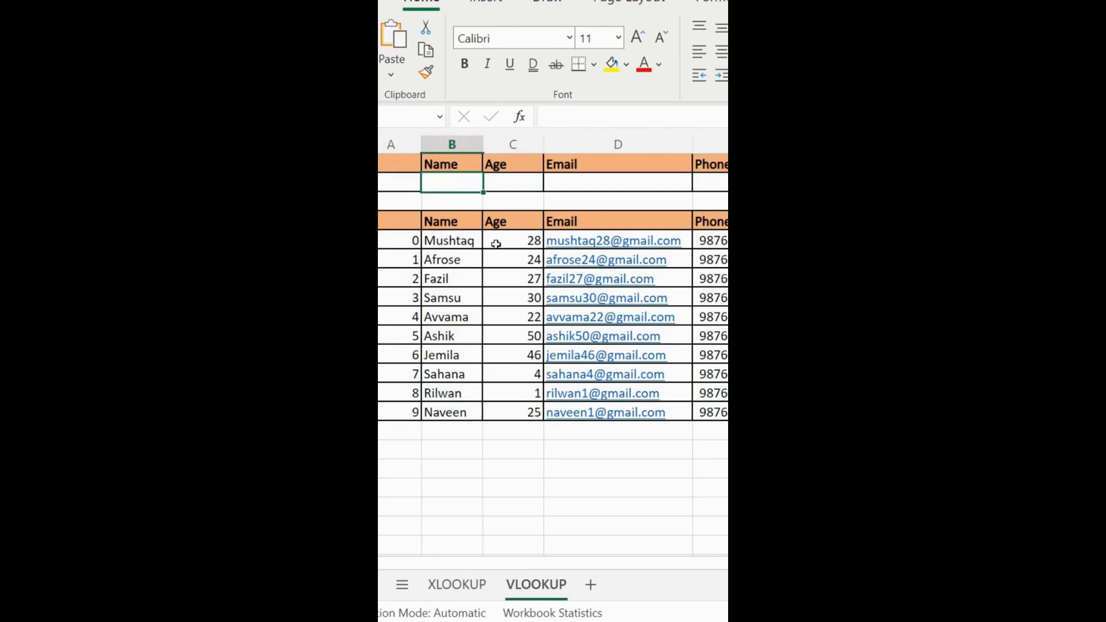
- Start a VLOOKUP formula in B2 under Name with $A$2 as the lookup value and $A$5:$E$14 as the table array
type("=VLOOKU")
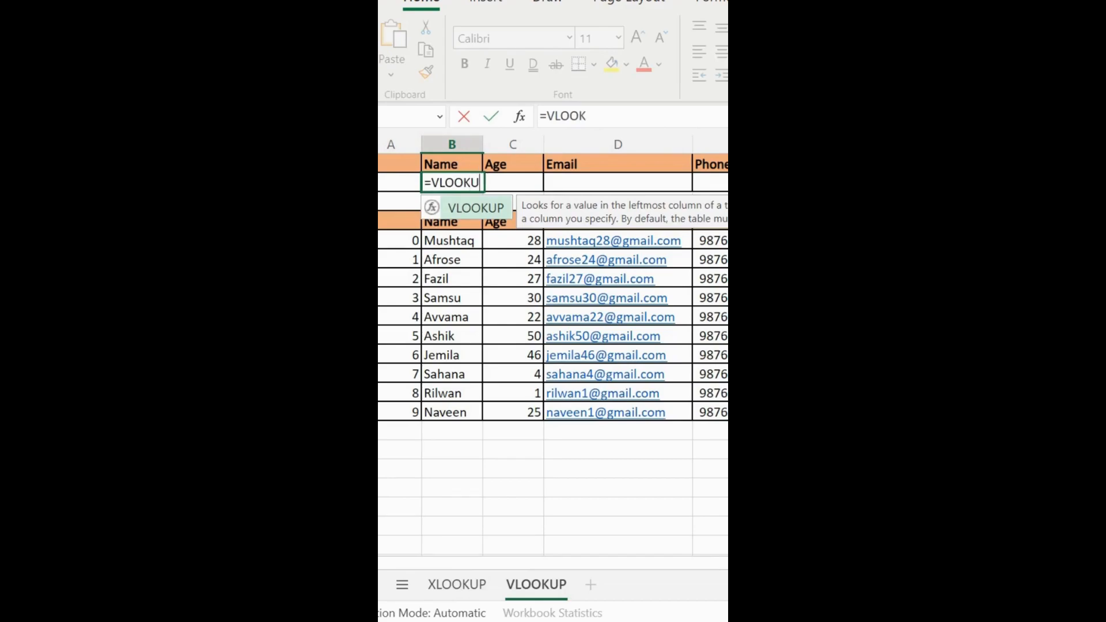
type("P(")
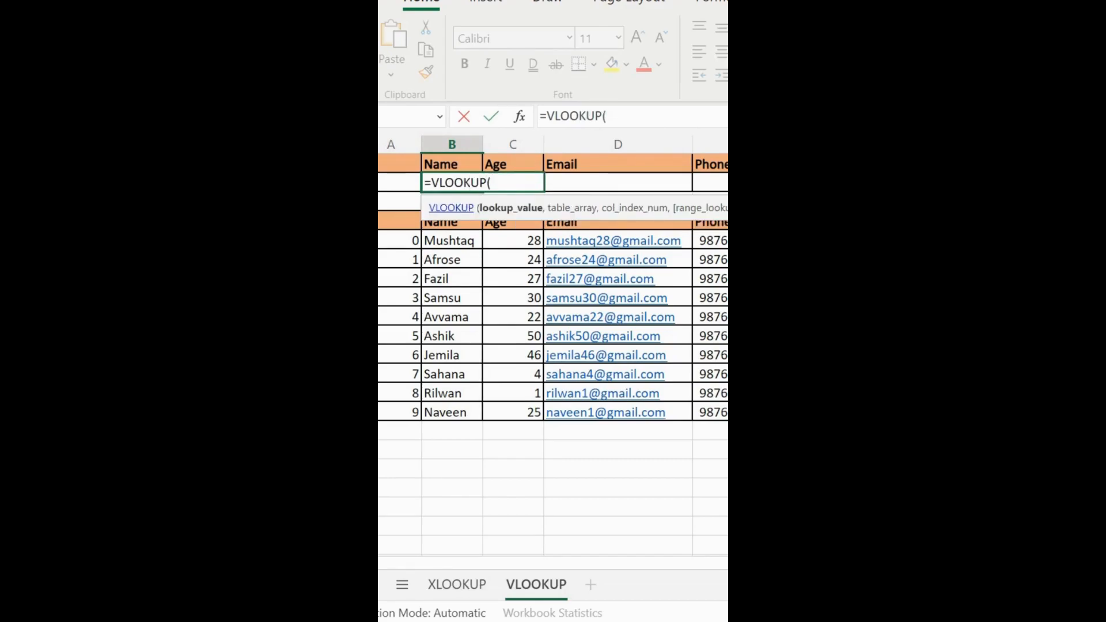
type("$A$2,")
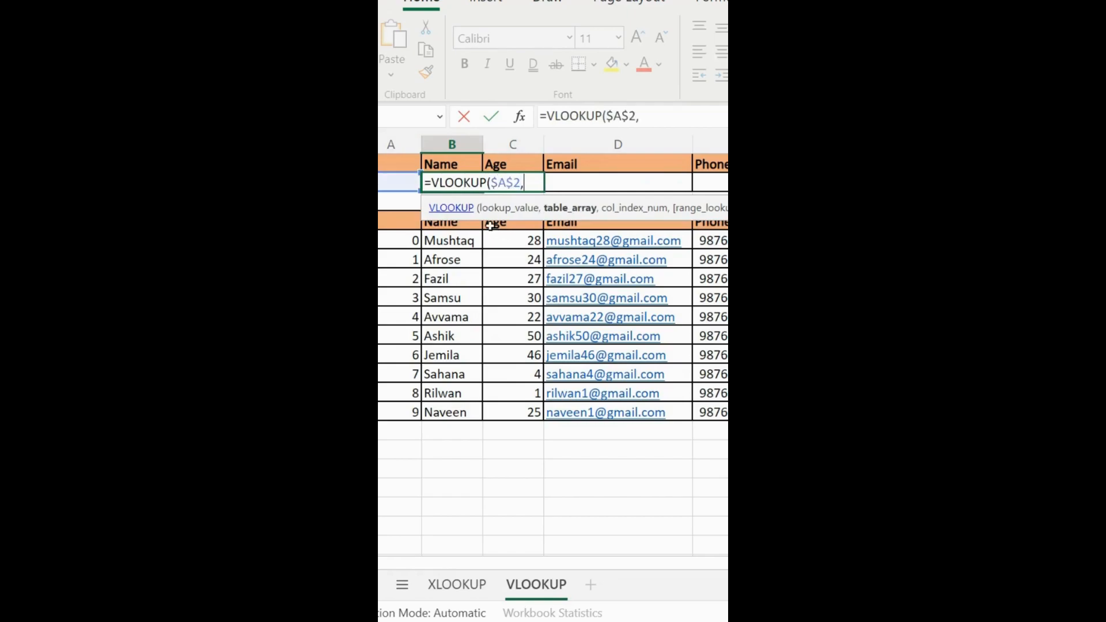
type("$A$5")
type(":")
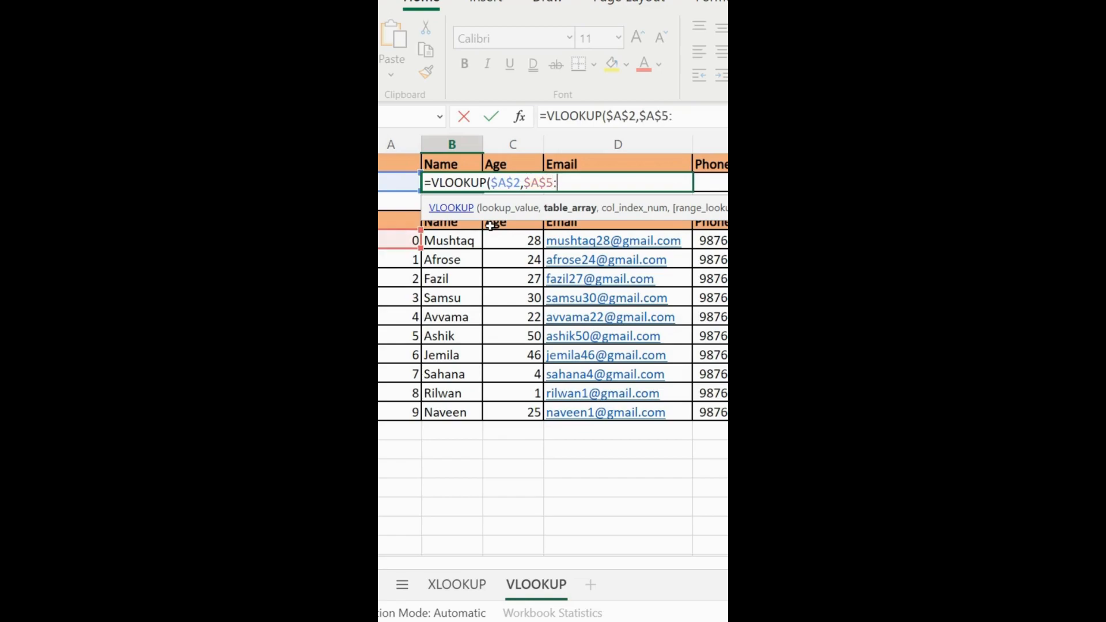
type("$E$14")
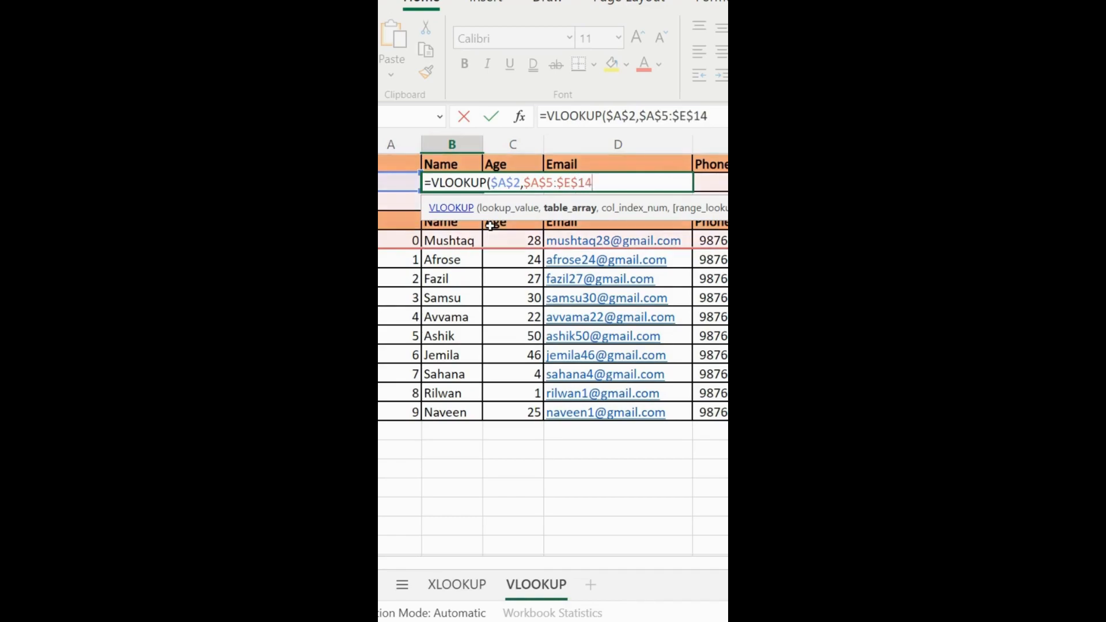
- Complete the VLOOKUP formula with COLUMN() as the column index and 0 for an exact match
type(",C")
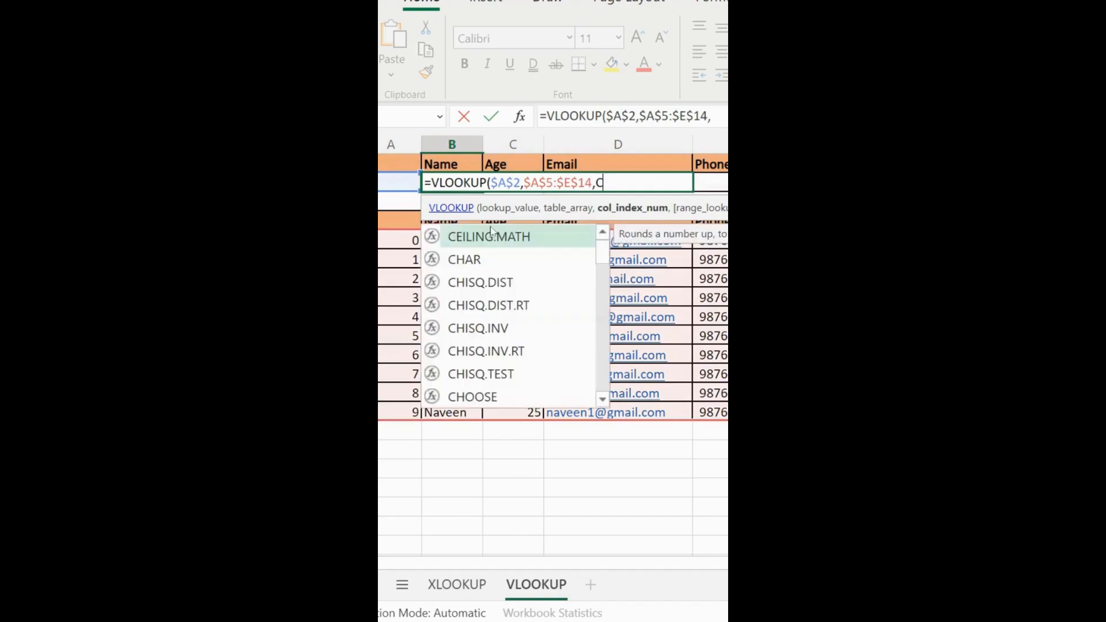
type("OLUMN")
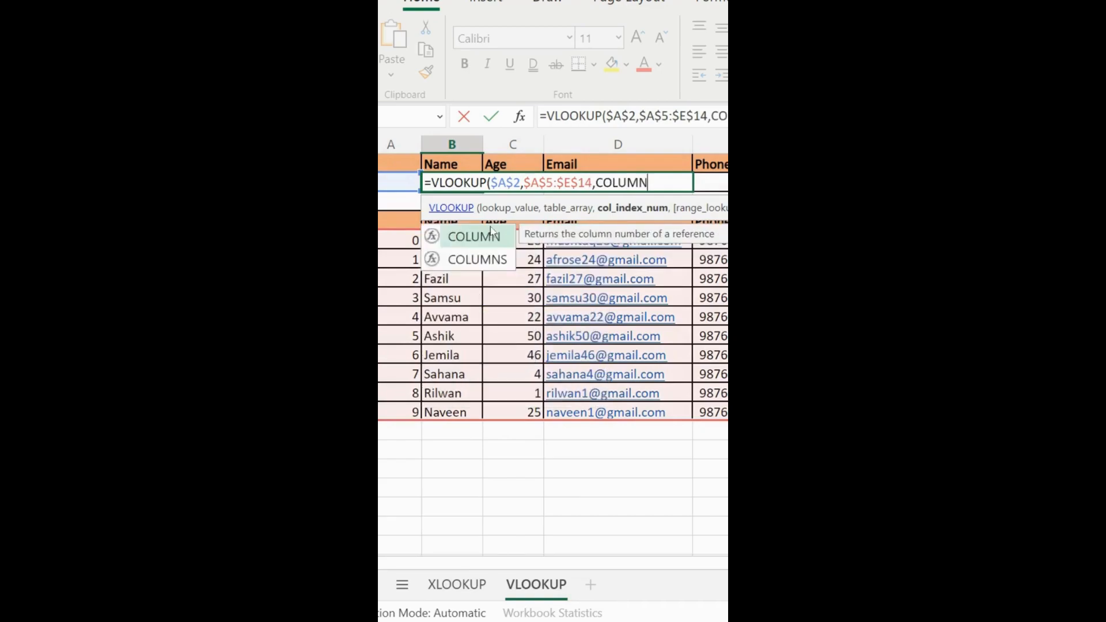
type("(),")
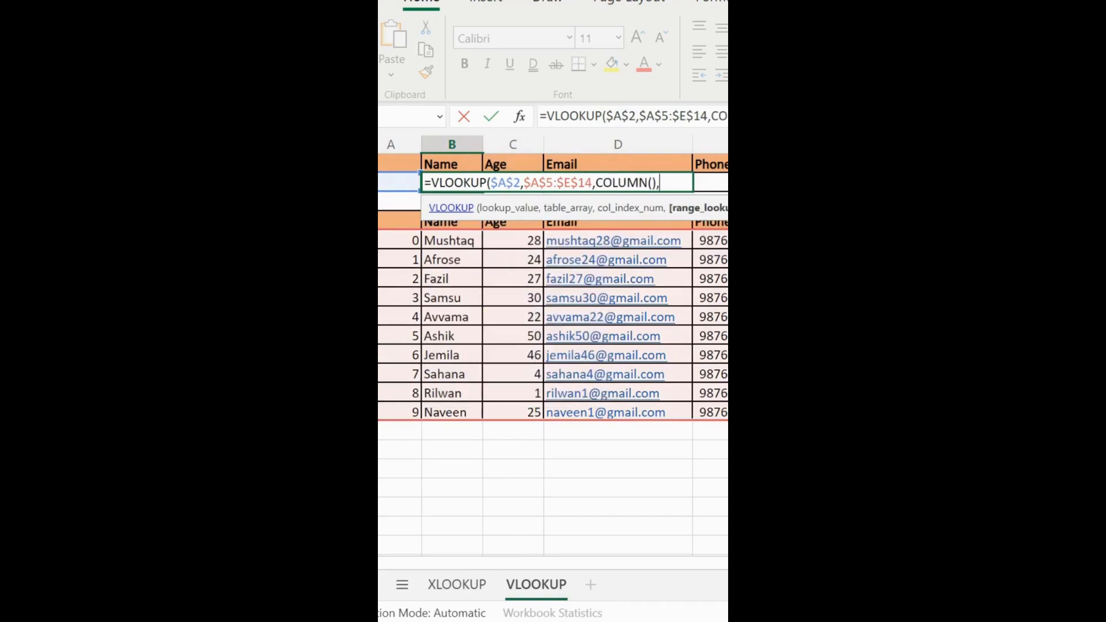
type("0)")
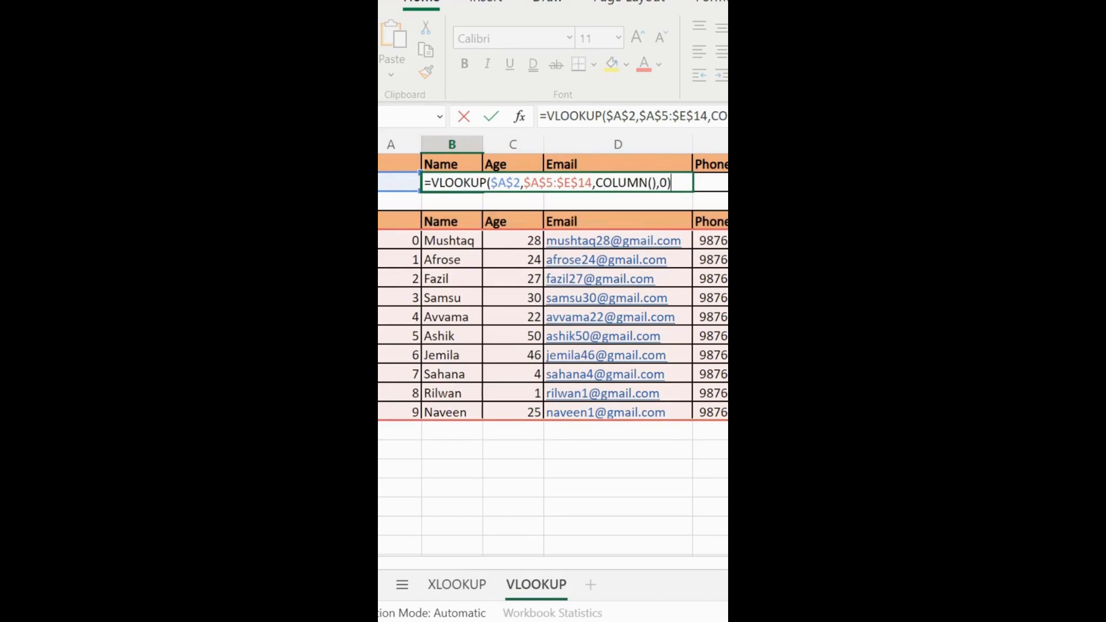
key("ctrl+Return")
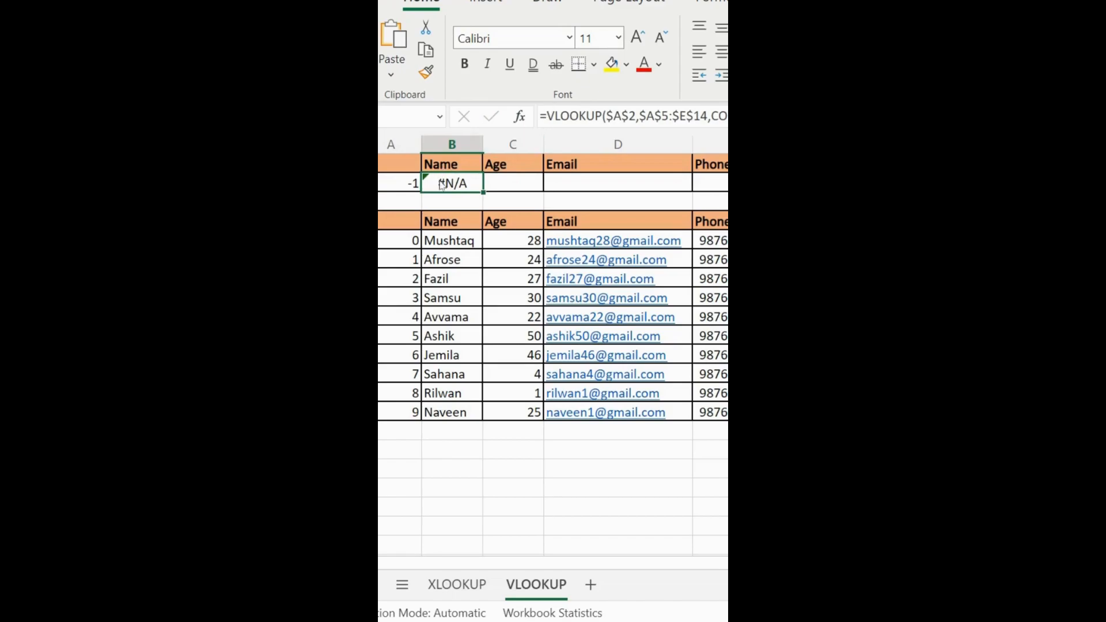
- Wrap the VLOOKUP formula in B2 in IFERROR with "No Records" as the value if error
double_click(442, 185)
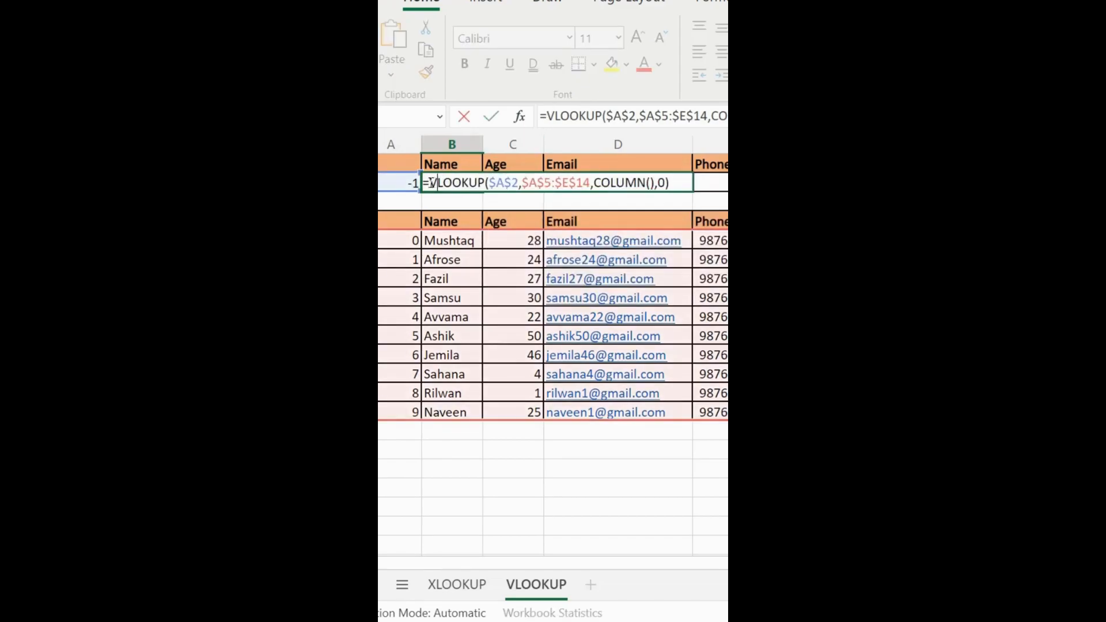
left_click(430, 184)
type("IFERROR")
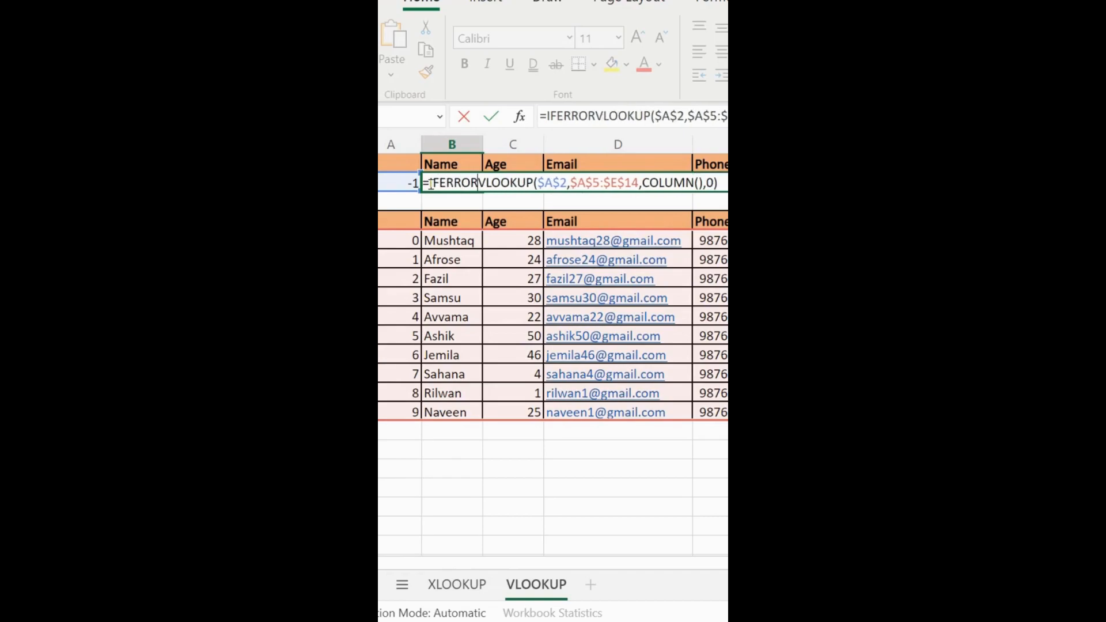
type("(")
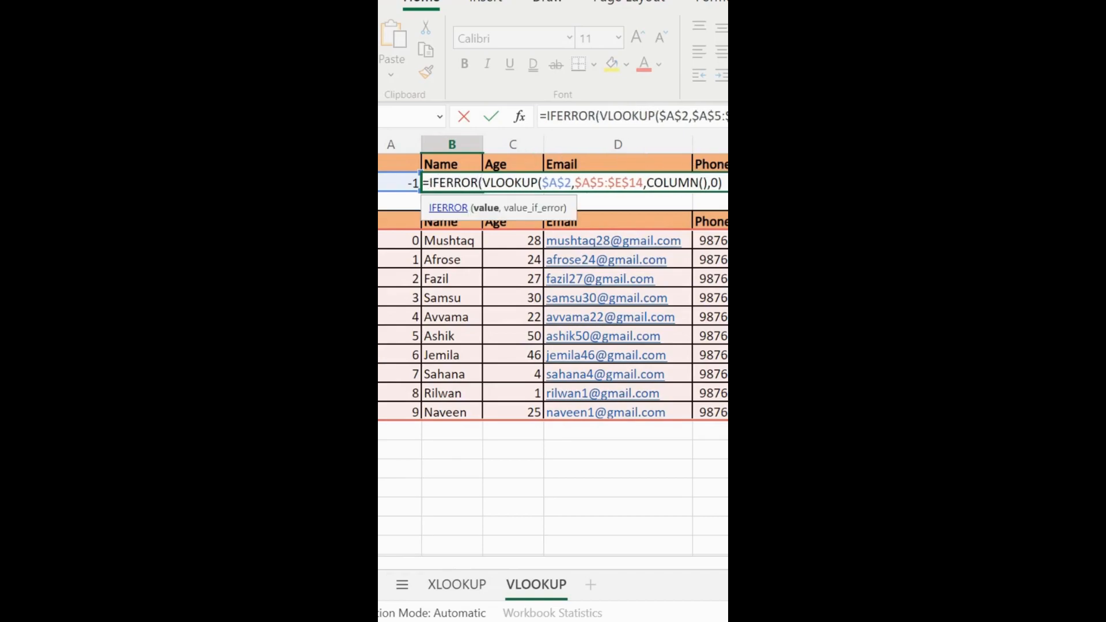
type(",\"")
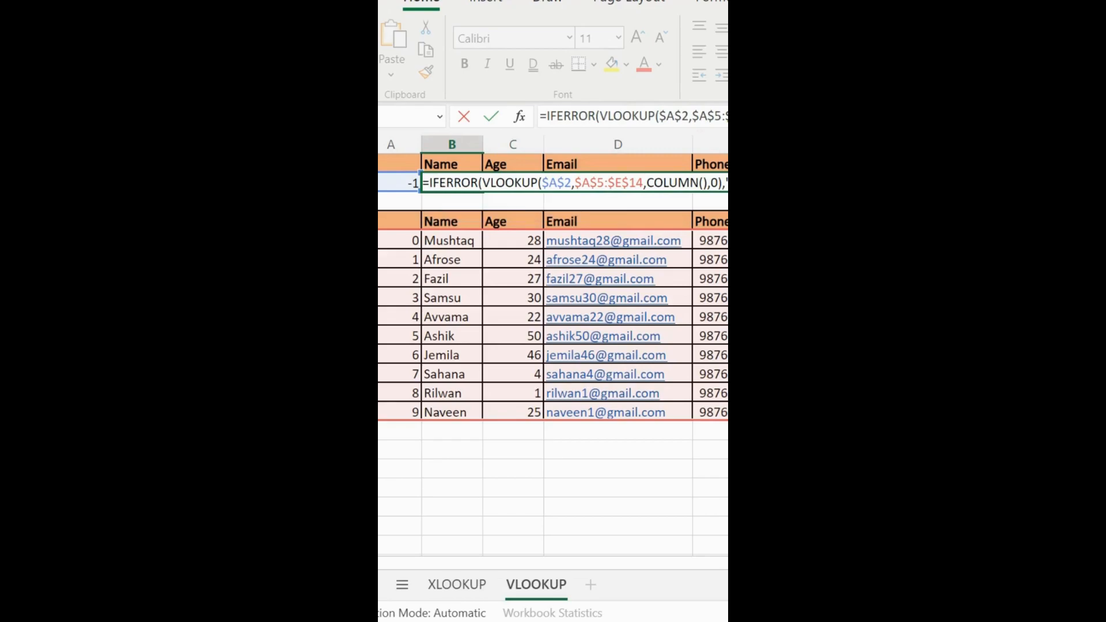
key("Return")
left_click(436, 184)
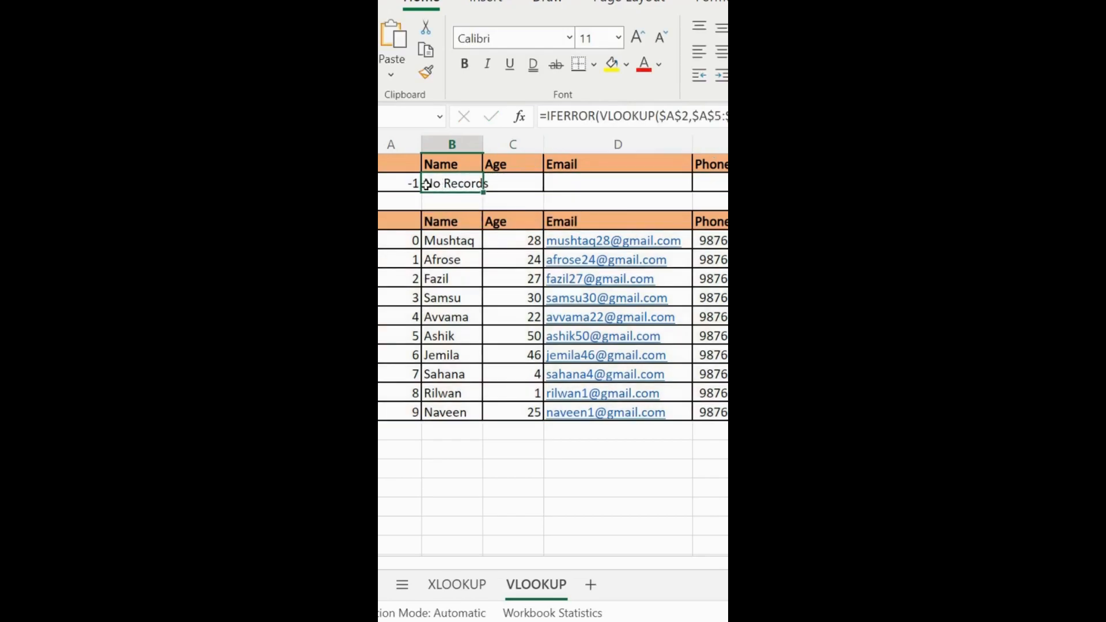
- Test the B2 lookup by entering 0 and 1 one after another in A2
left_click(384, 175)
type("0")
key("Return")
left_click(442, 196)
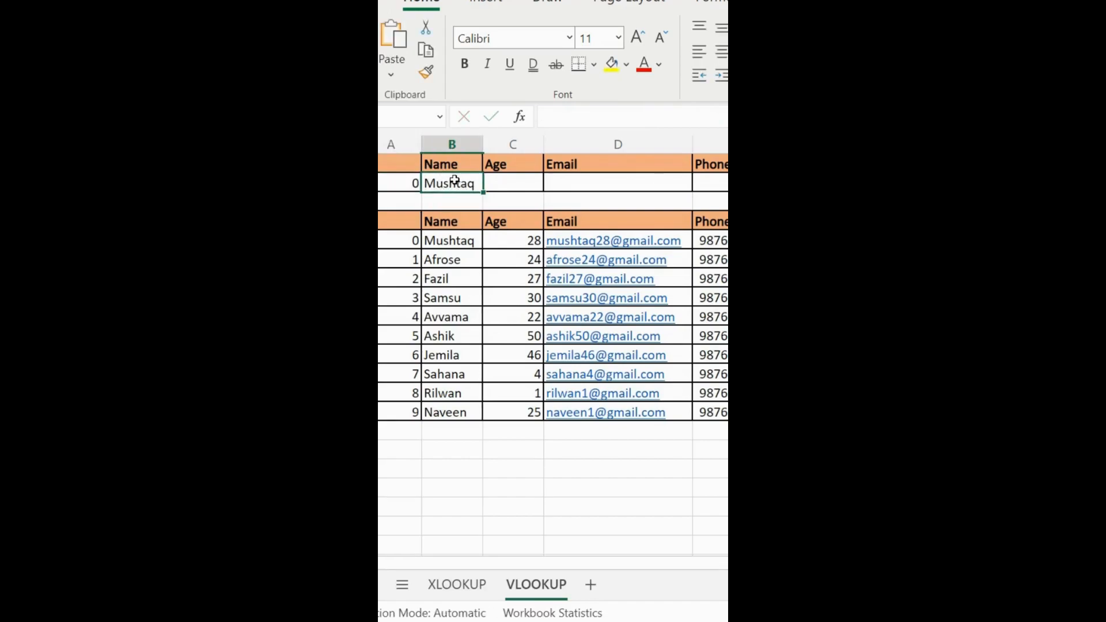
left_click(451, 182)
left_click(398, 180)
type("1")
key("Return")
- Copy the formula from B2 into C2:E2 under Age, Email and Phone
left_click(468, 185)
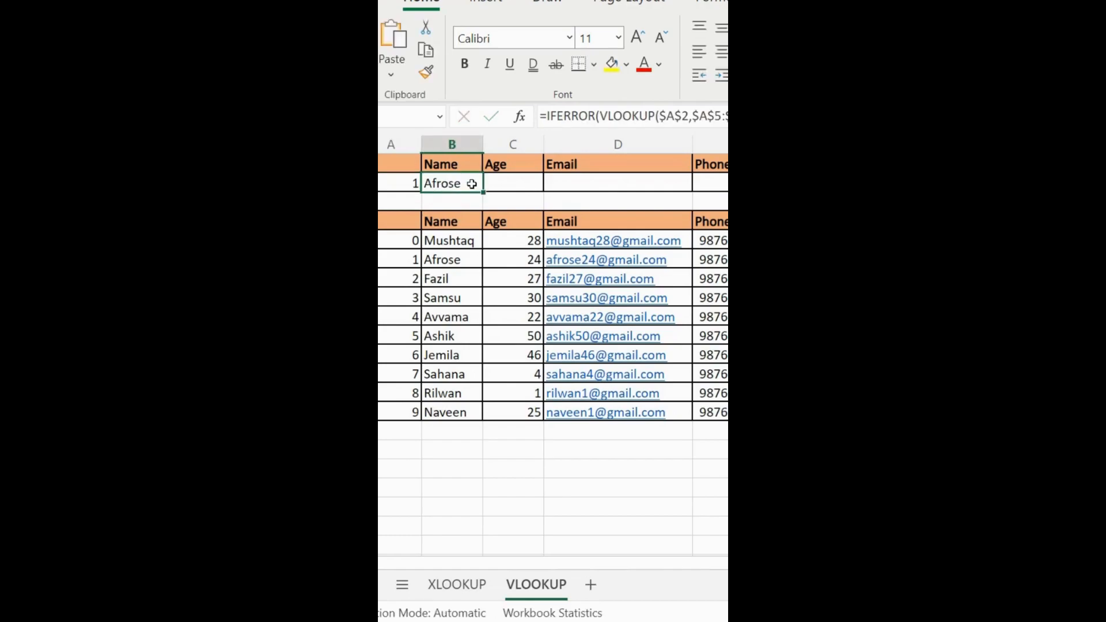
key("ctrl+c")
left_click_drag(496, 183, 706, 186)
key("Return")
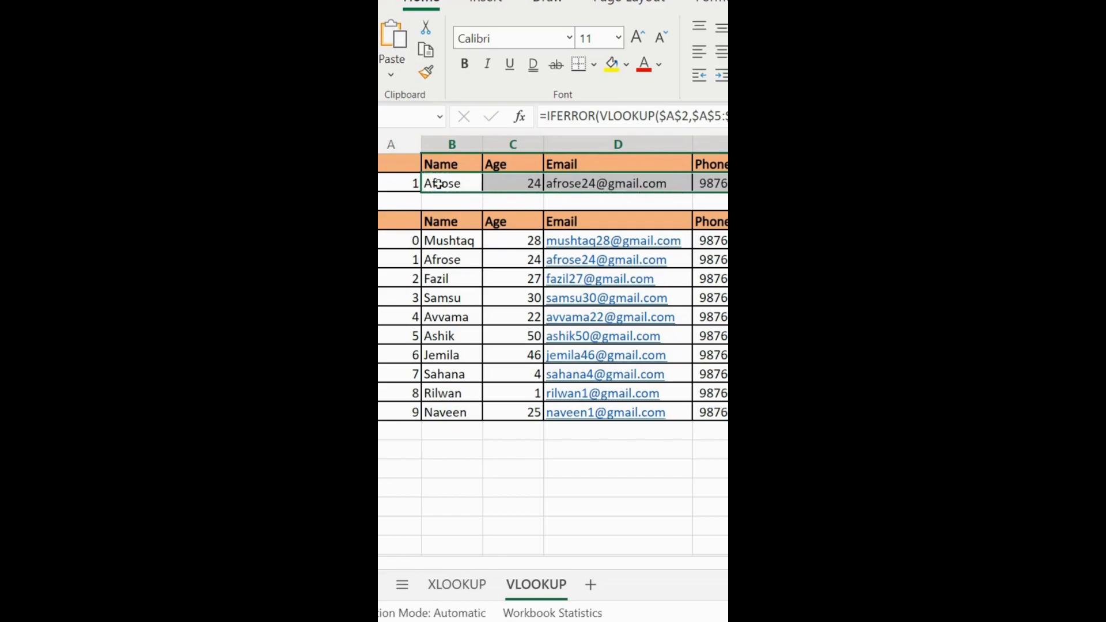
- Test the full lookup row by entering 5 and 6 one after another in A2
left_click(405, 183)
type("5")
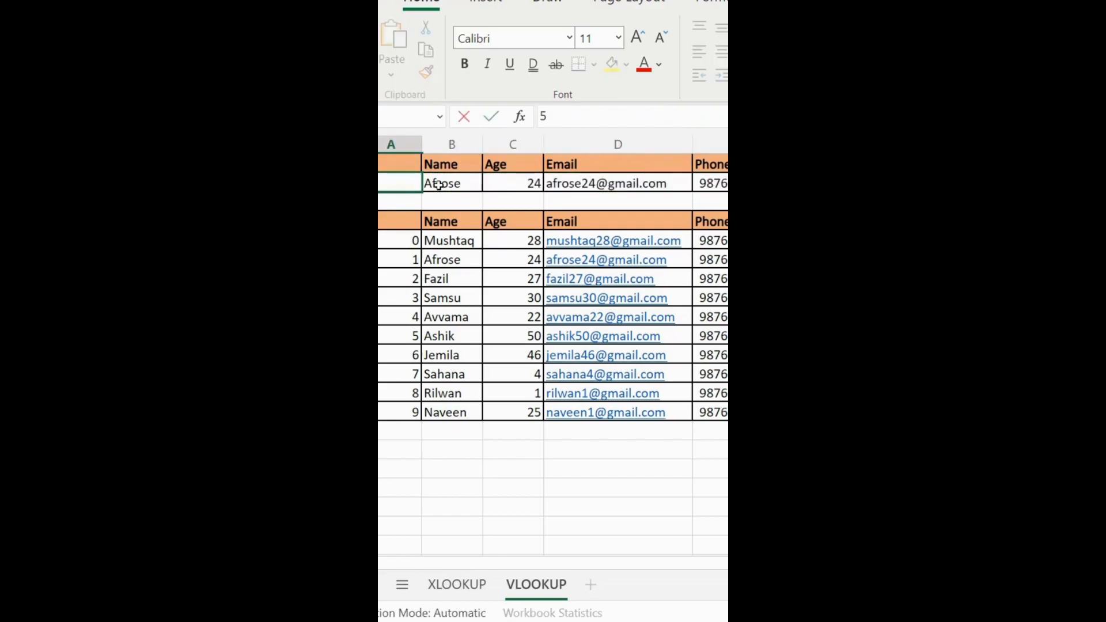
left_click(455, 183)
left_click(395, 184)
type("6")
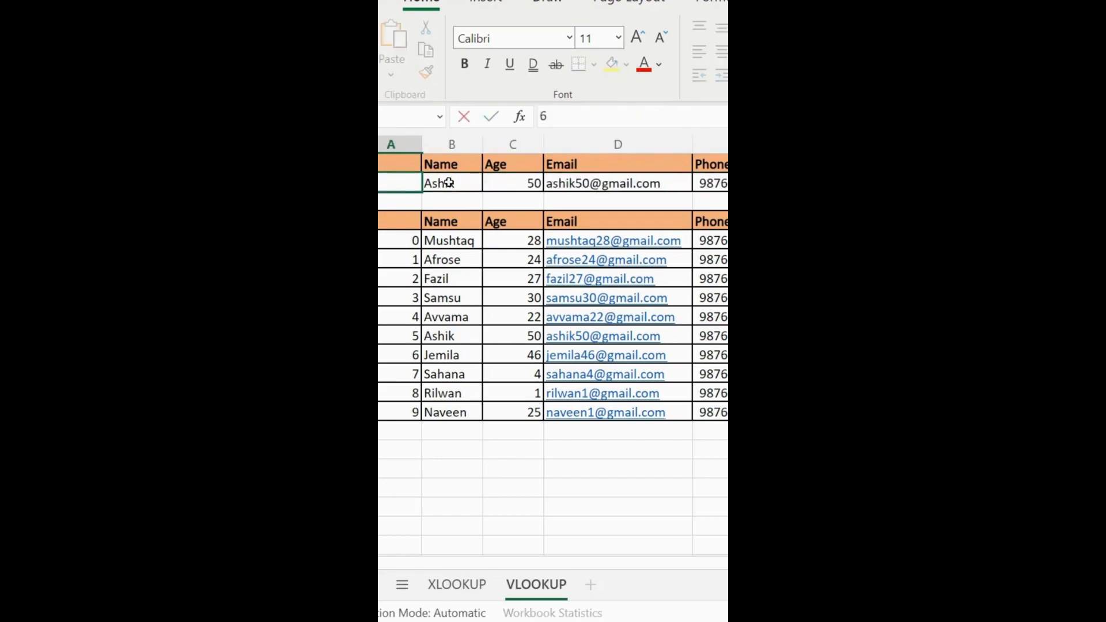
left_click(435, 183)
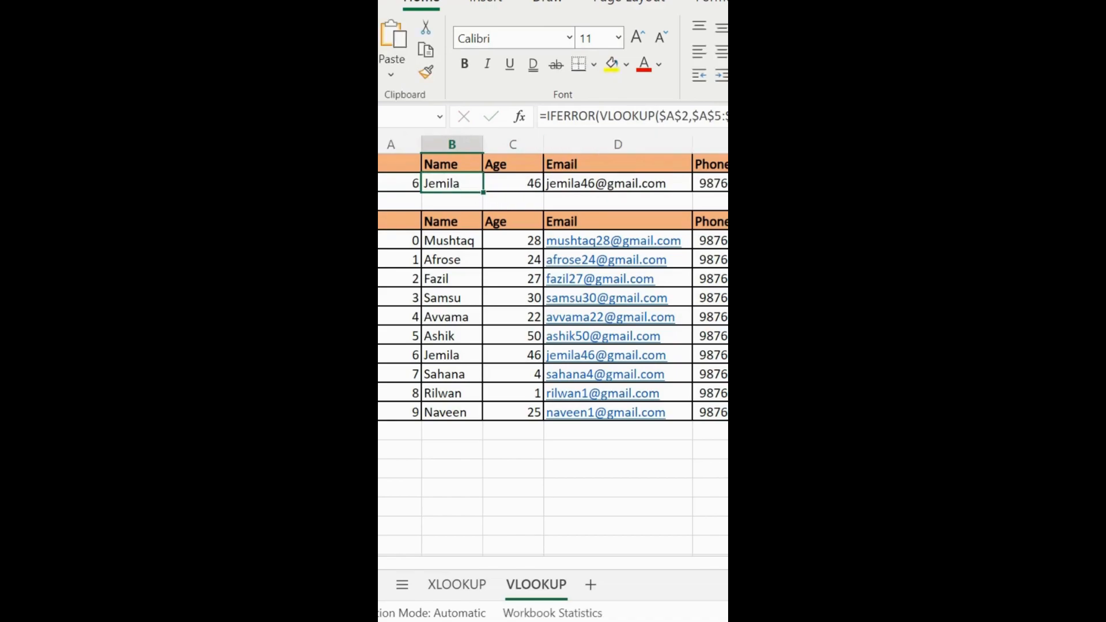